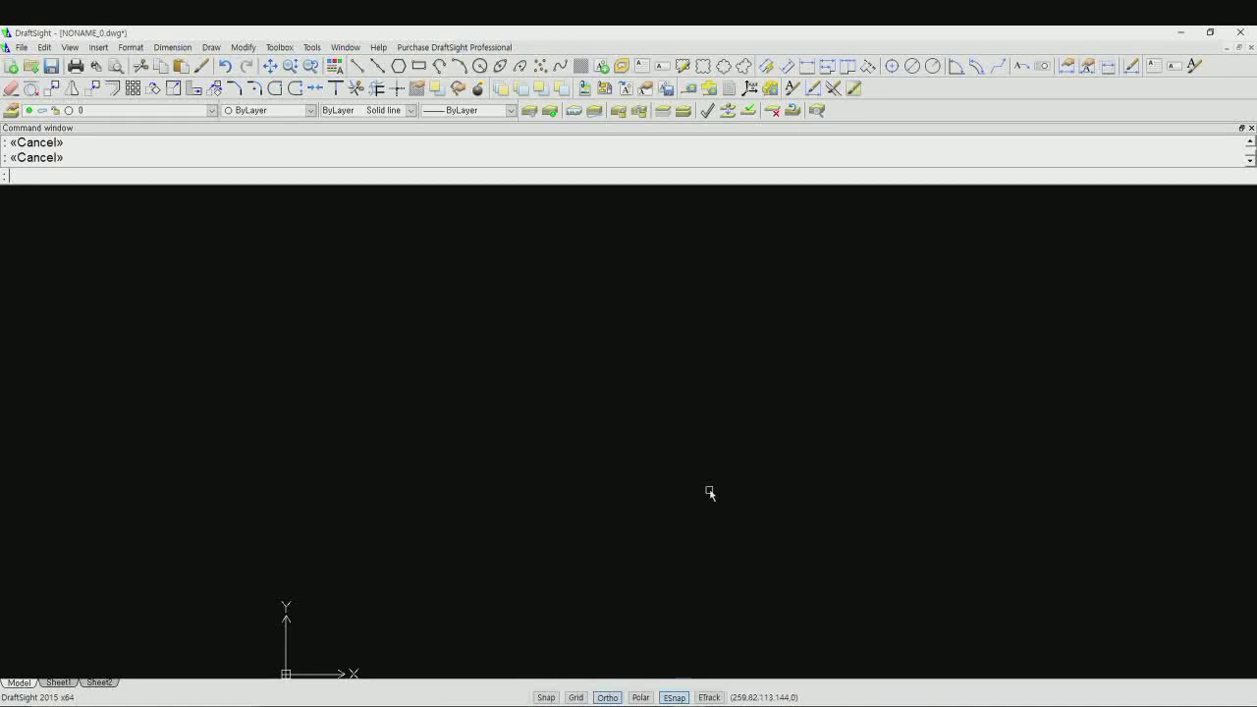
Step: Set the upper drawing limits to 420,297 with LIMMAX
type("limma")
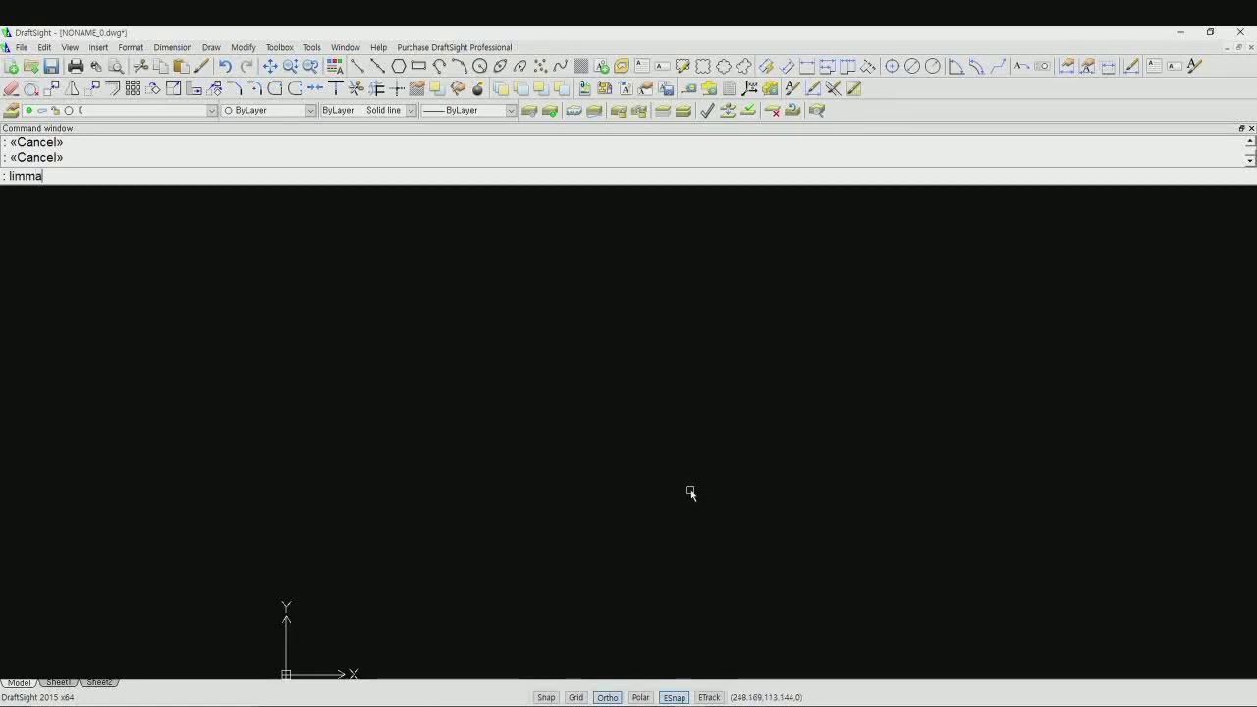
type("x")
key("Return")
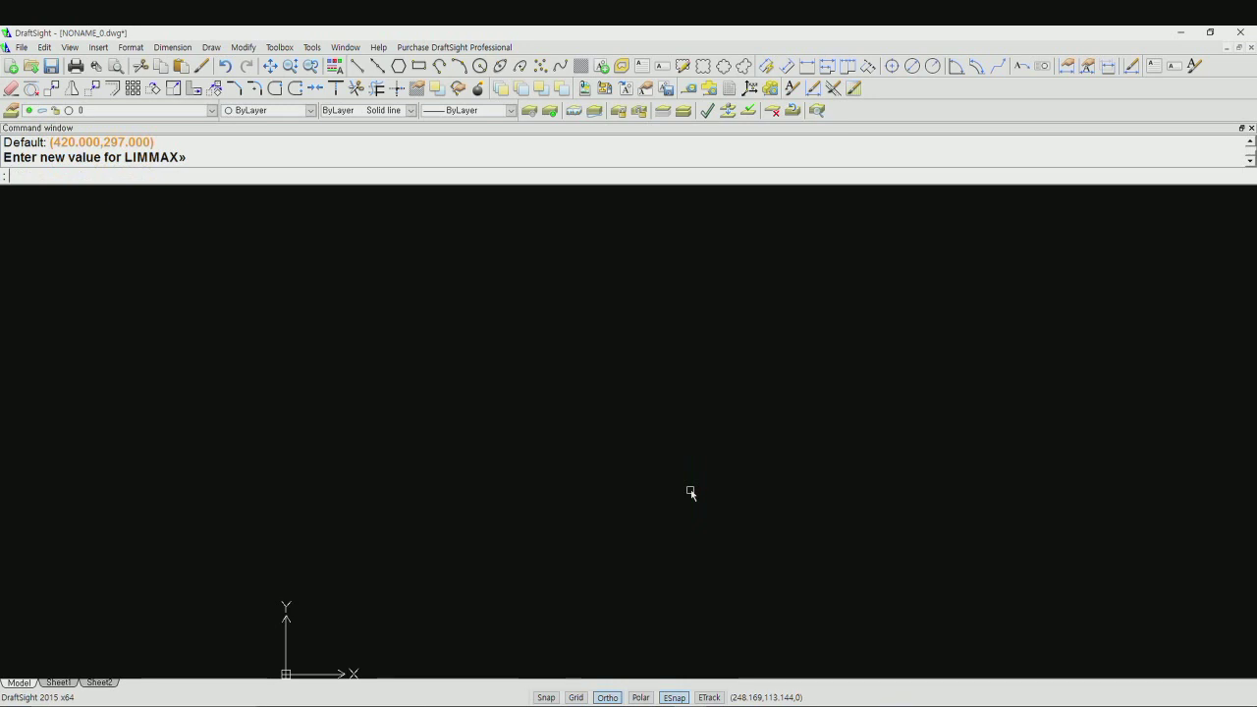
key("Return")
Step: Zoom to all limits and make the red cen layer current
type("z")
key("Return")
type("a")
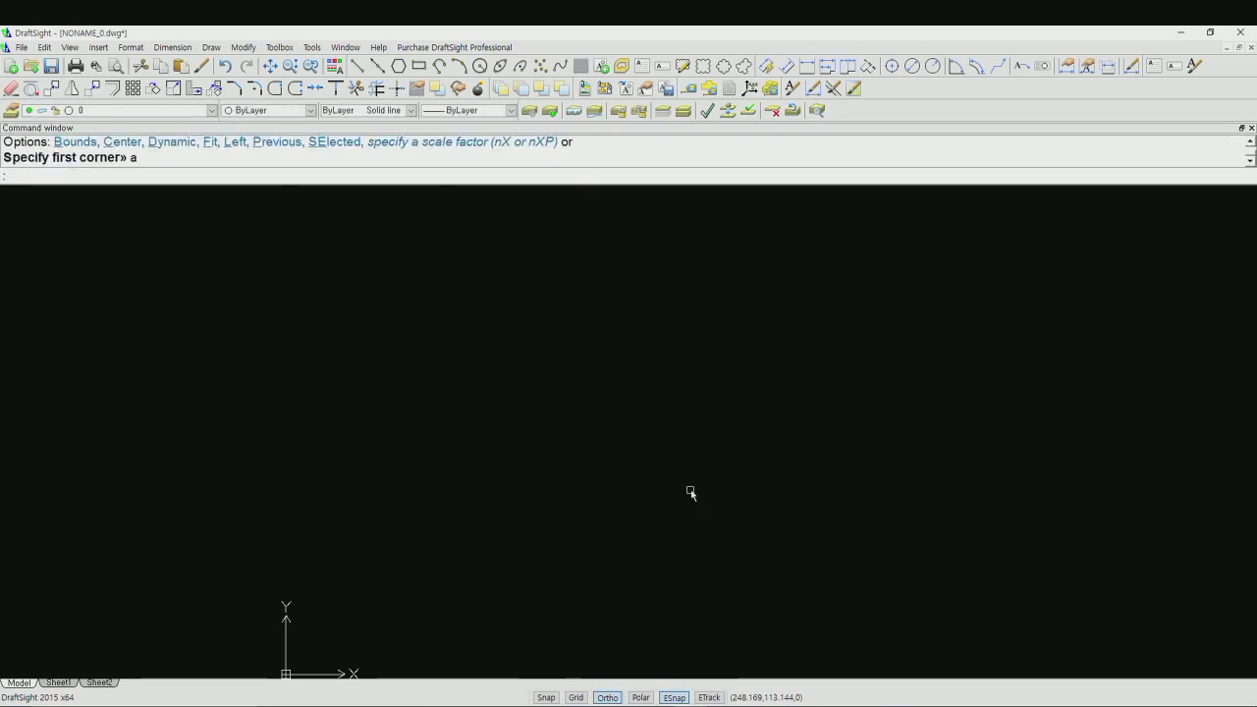
left_click(211, 110)
left_click(58, 127)
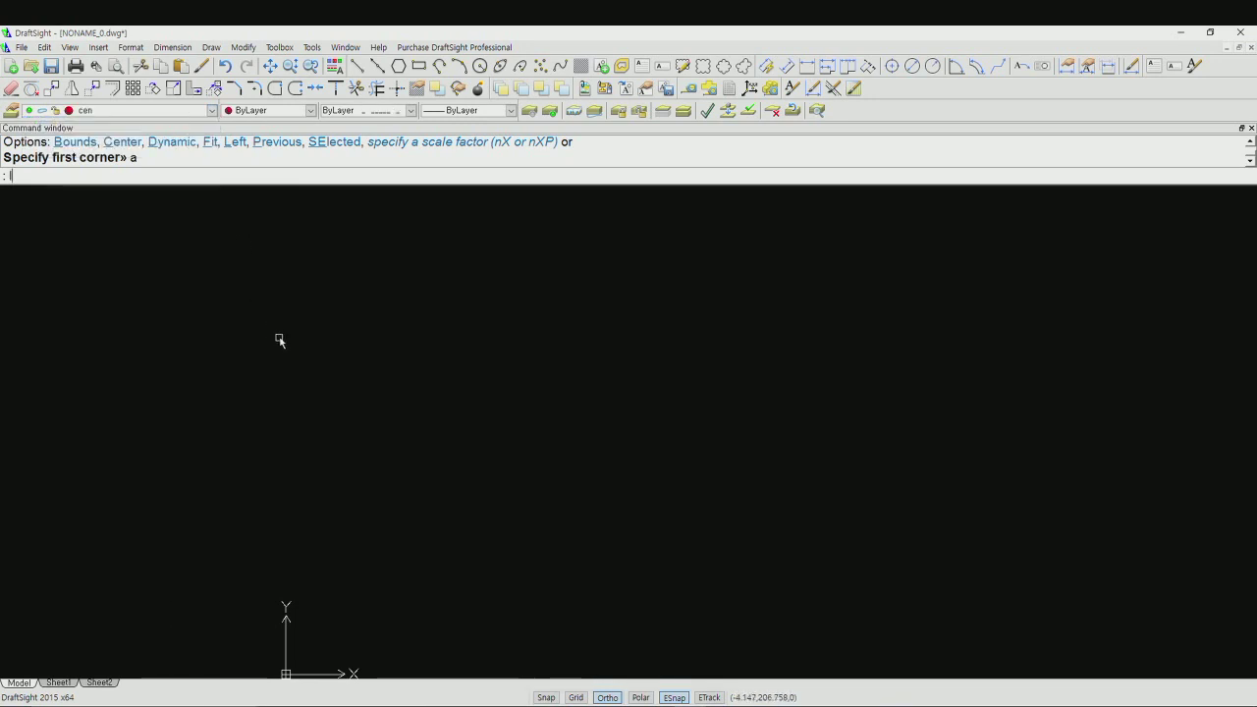
Step: Draw a horizontal and a vertical centerline crossing each other on the cen layer
key("Return")
type("l")
key("Return")
left_click(352, 312)
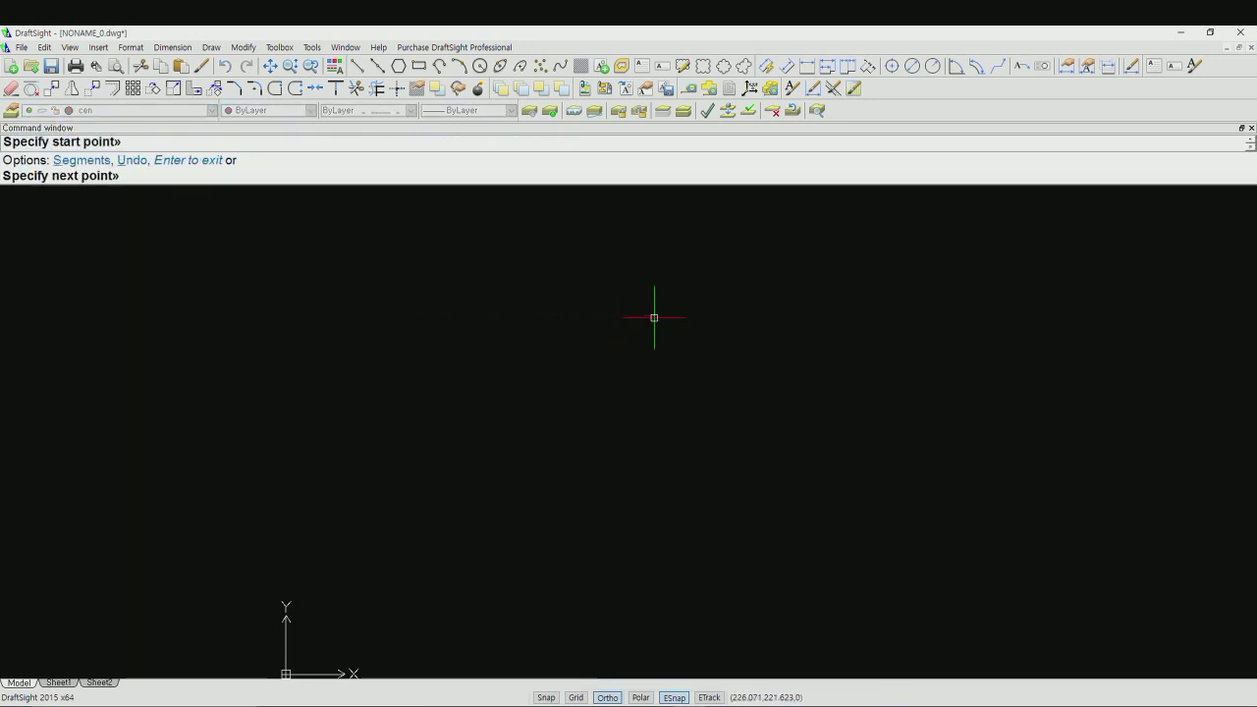
right_click(535, 282)
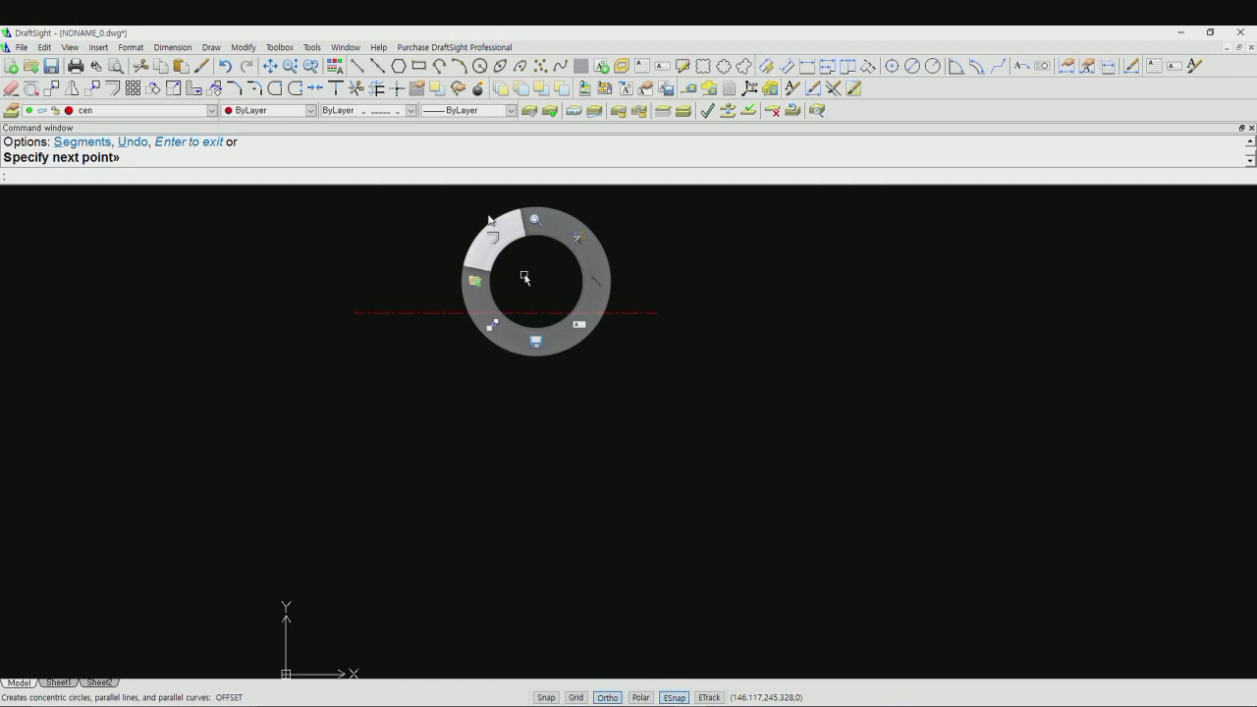
left_click(486, 216)
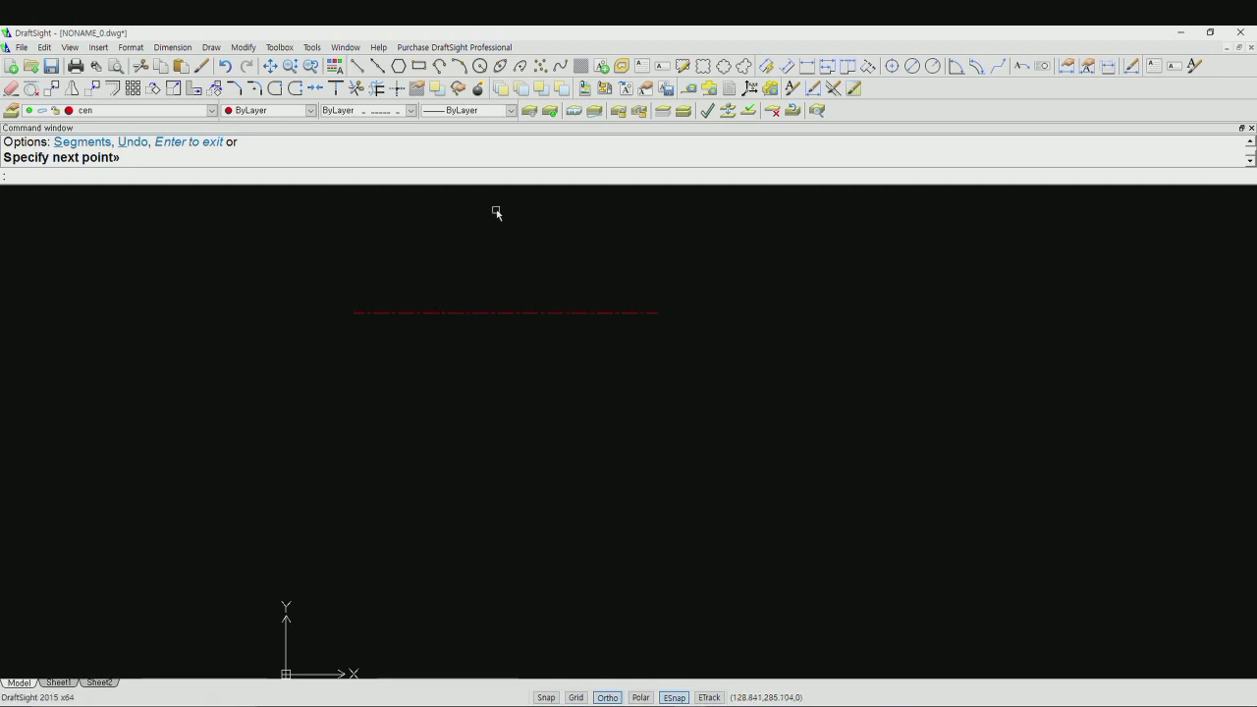
key("Return")
left_click(502, 197)
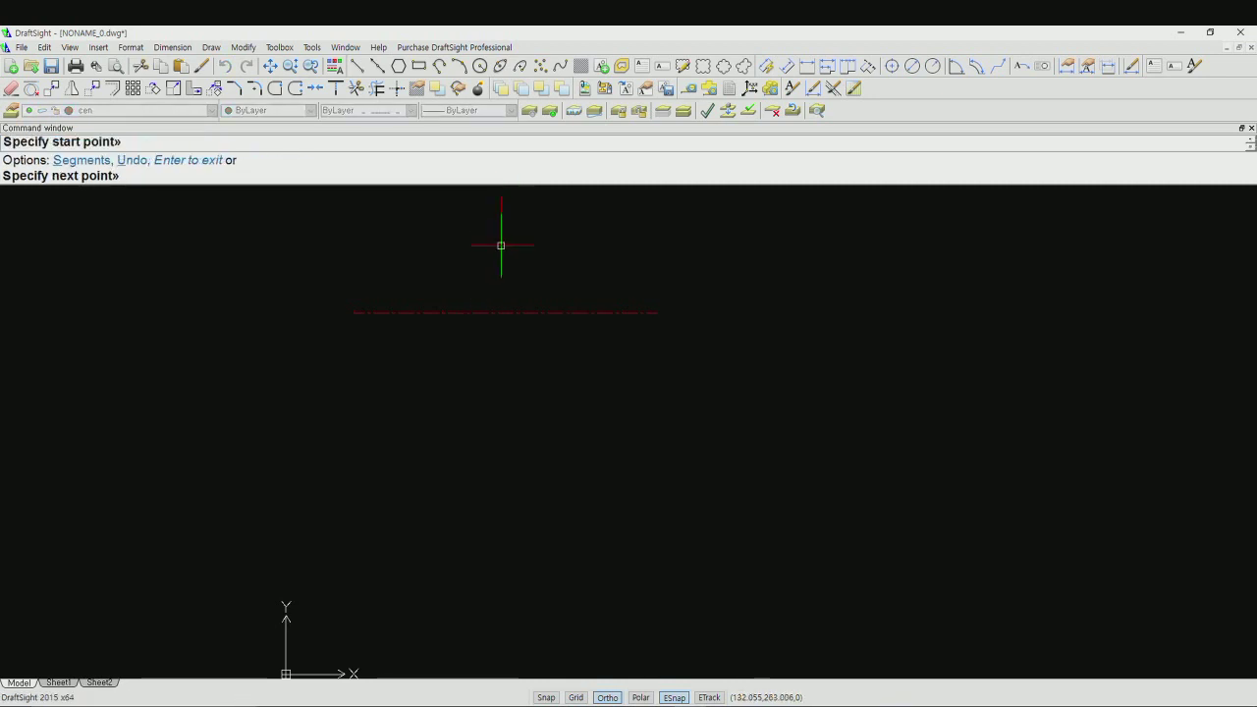
Step: Draw a radius 50 centerline circle centred on the centerlines' intersection
mouse_move(521, 325)
middle_mouse_down()
mouse_move(544, 491)
mouse_move(600, 475)
middle_mouse_up()
scroll(547, 491, "up", 3)
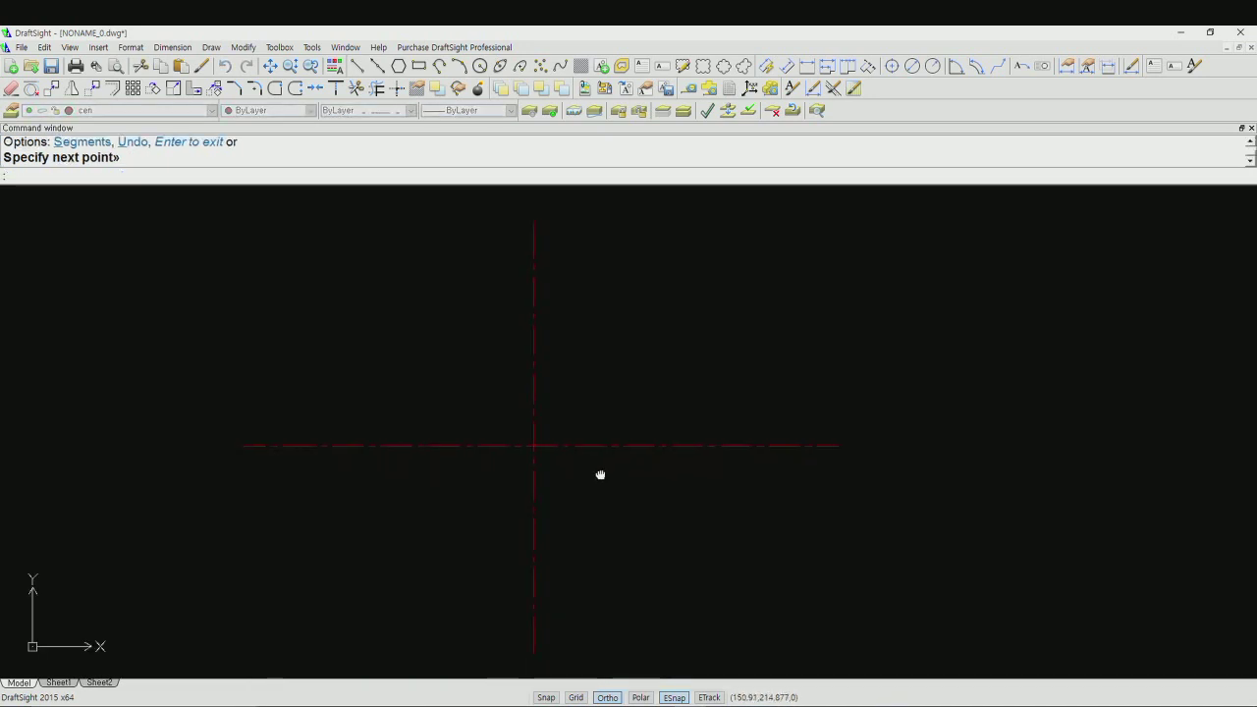
type("c")
key("Return")
left_click(533, 445)
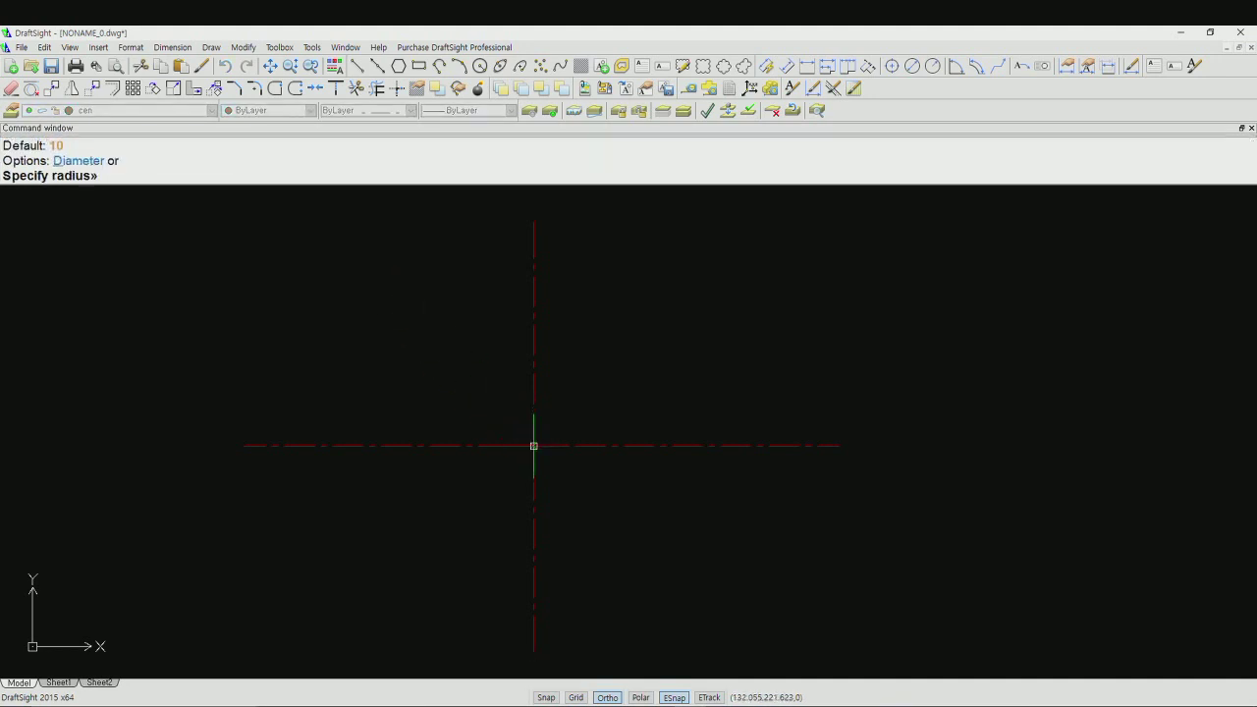
type("50")
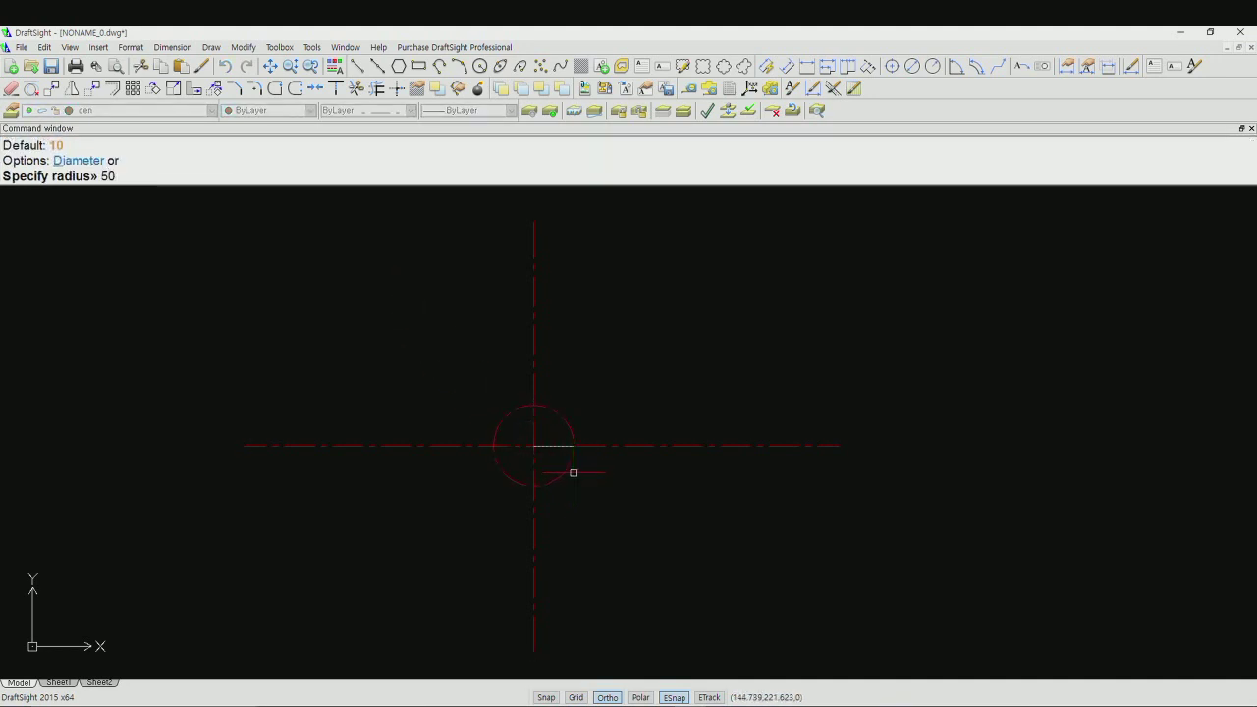
key("Return")
middle_click_drag(614, 497, 665, 484)
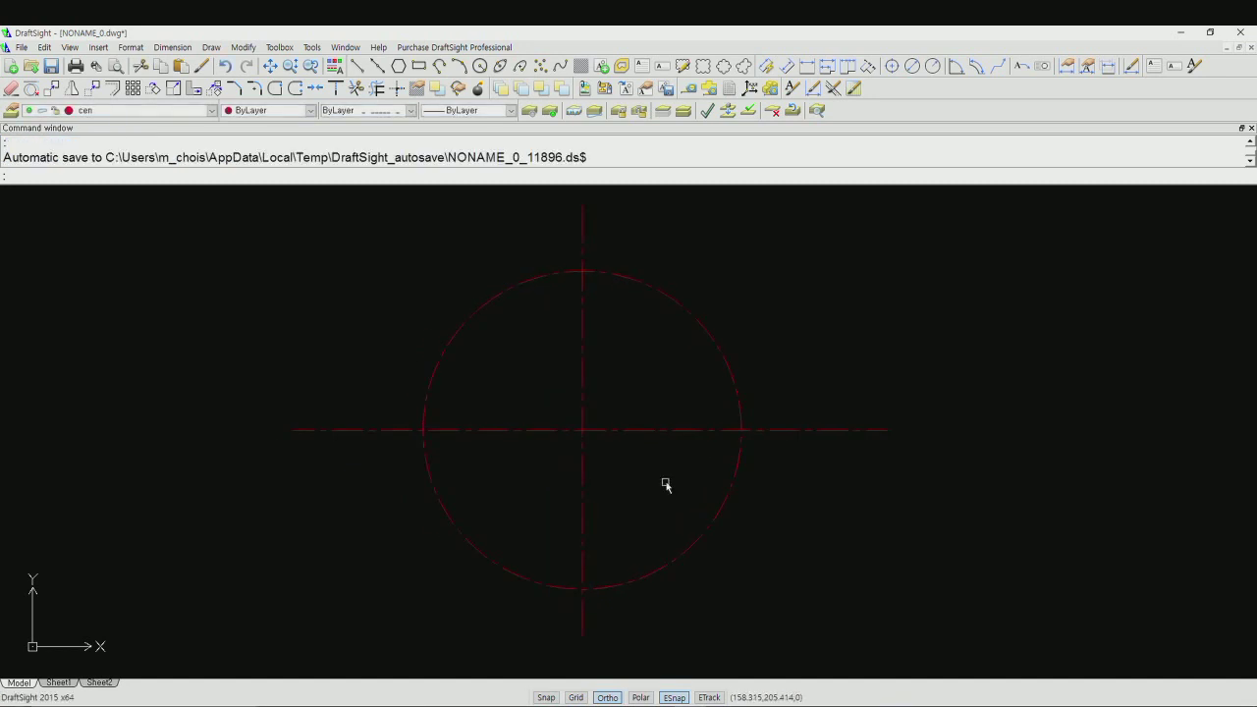
Step: Make ele current and draw radius 50 circles on the red circle's left and right points
left_click(212, 114)
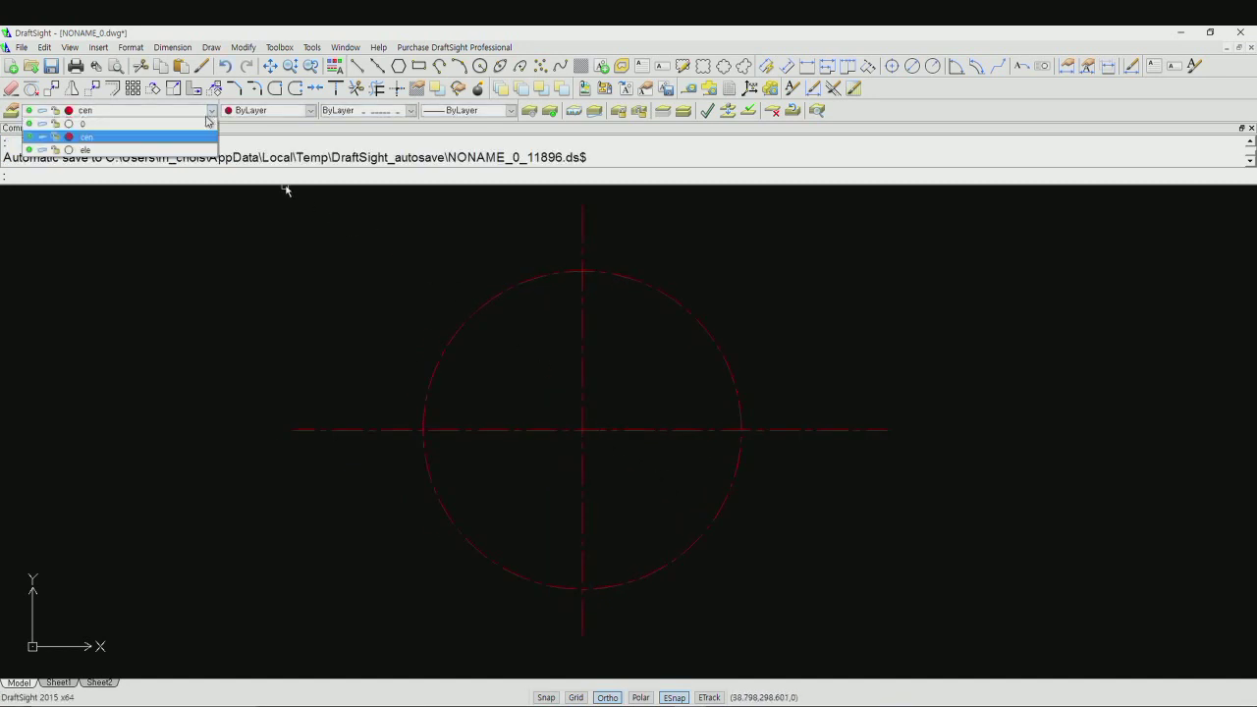
left_click(186, 153)
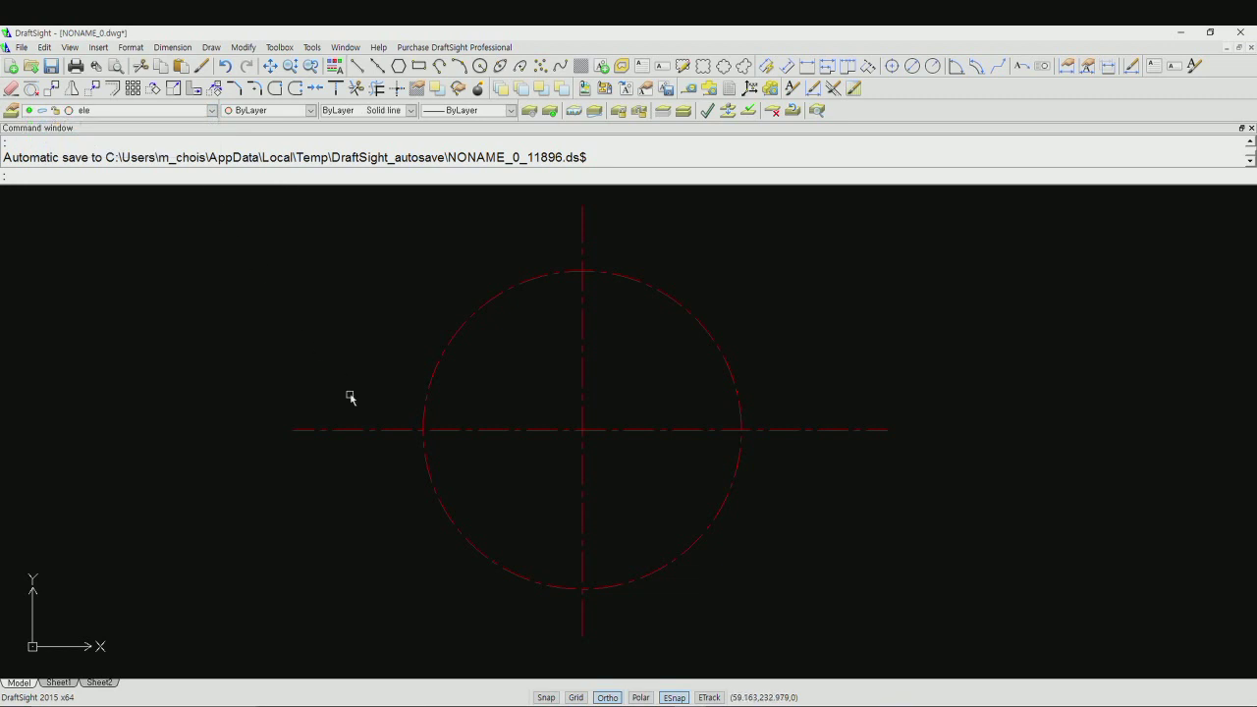
type("c")
key("Return")
left_click(423, 430)
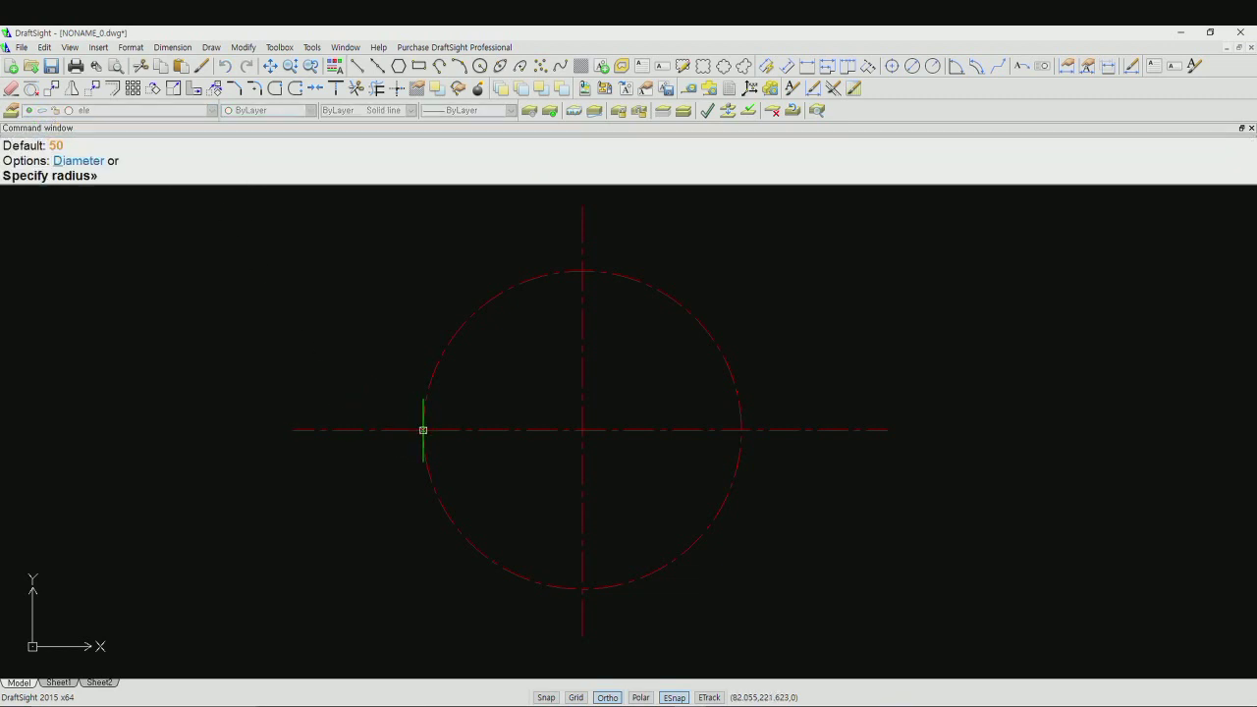
left_click(581, 432)
key("Return")
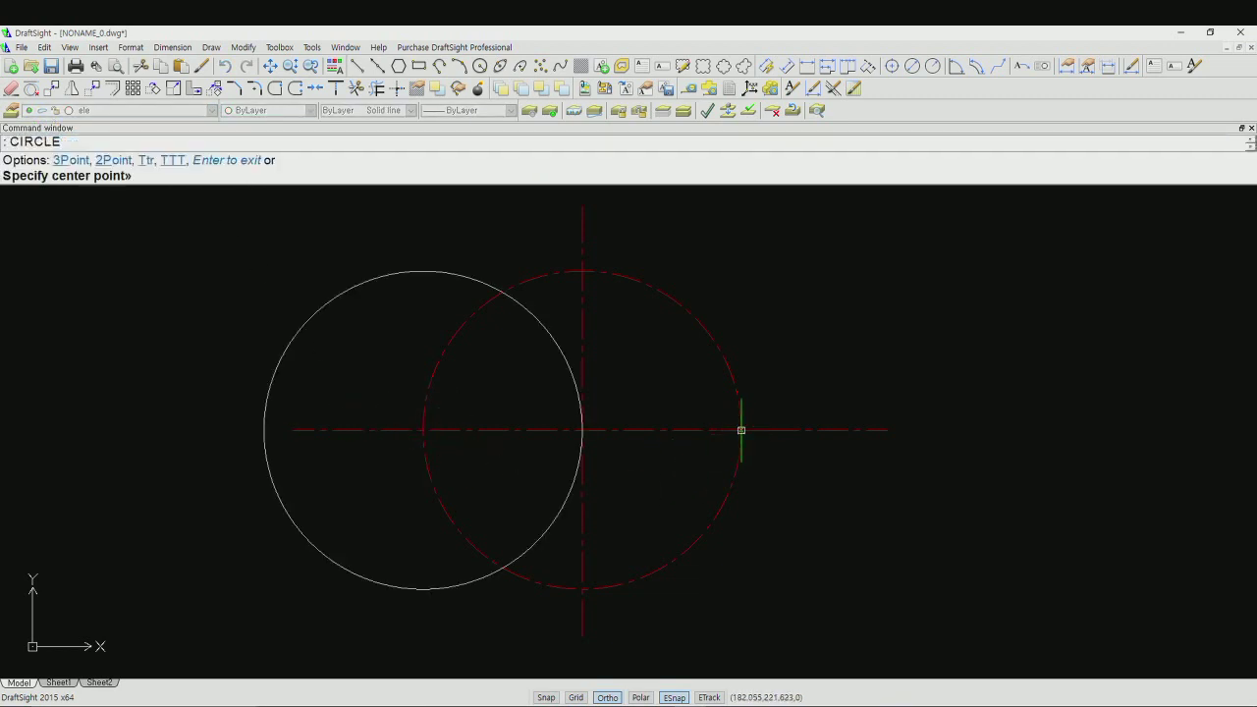
left_click(742, 429)
key("Return")
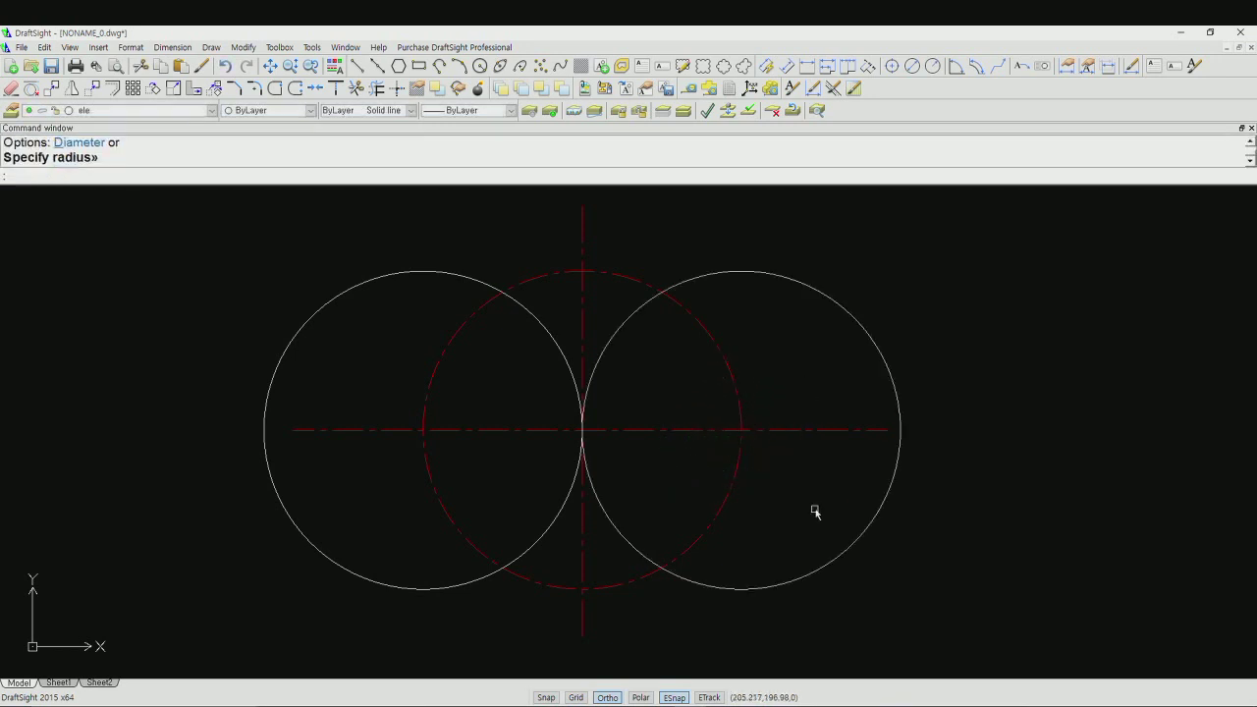
Step: Add radius 25 circles concentric with the right and left circles
key("Return")
left_click(742, 429)
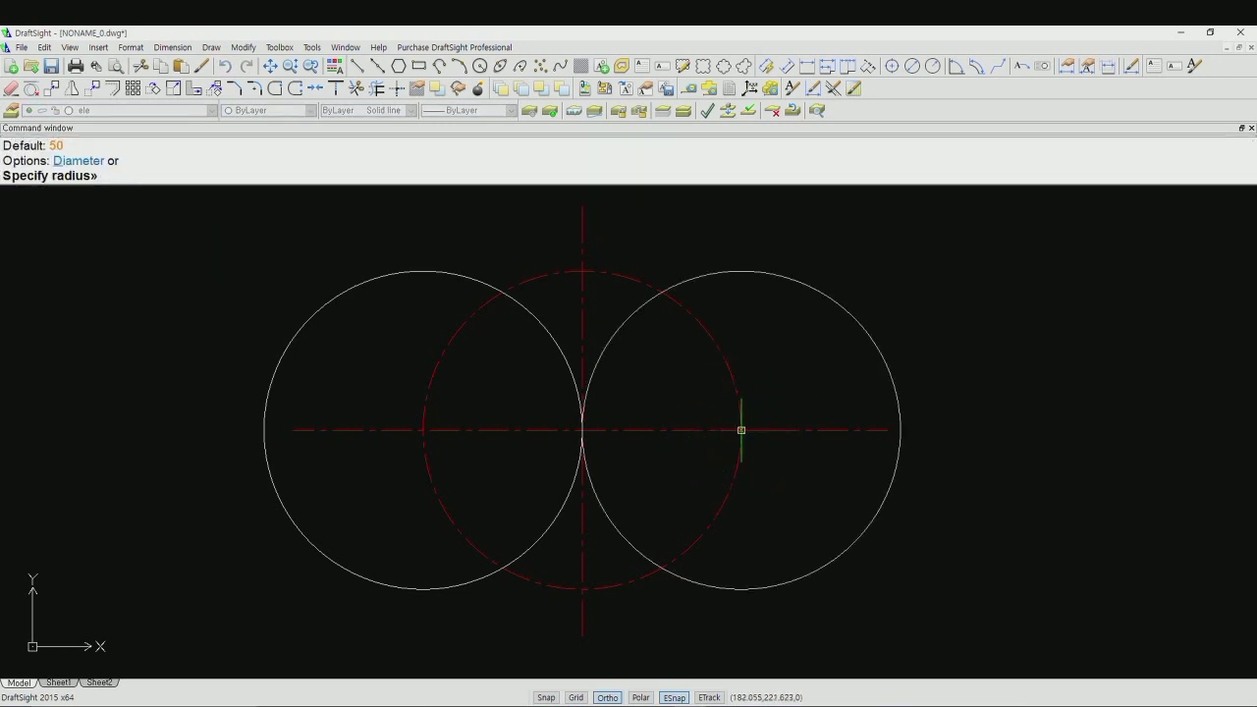
type("25")
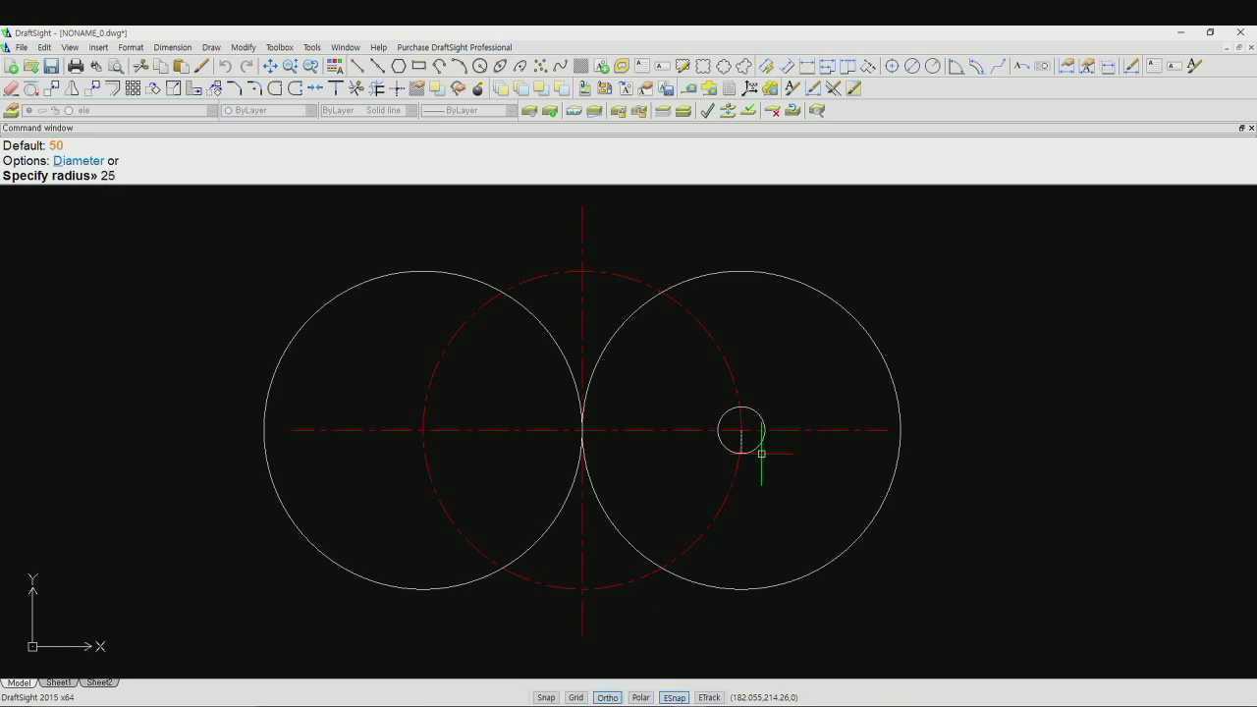
key("Return")
key("Return")
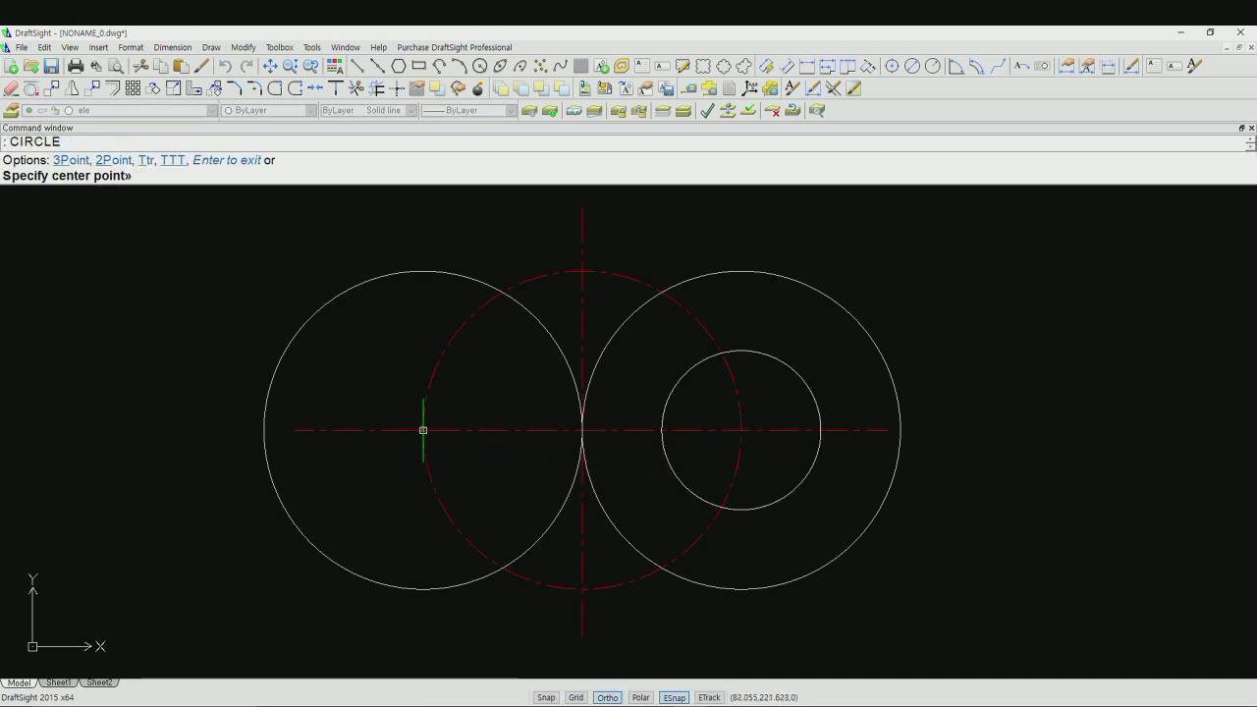
left_click(422, 429)
type("25")
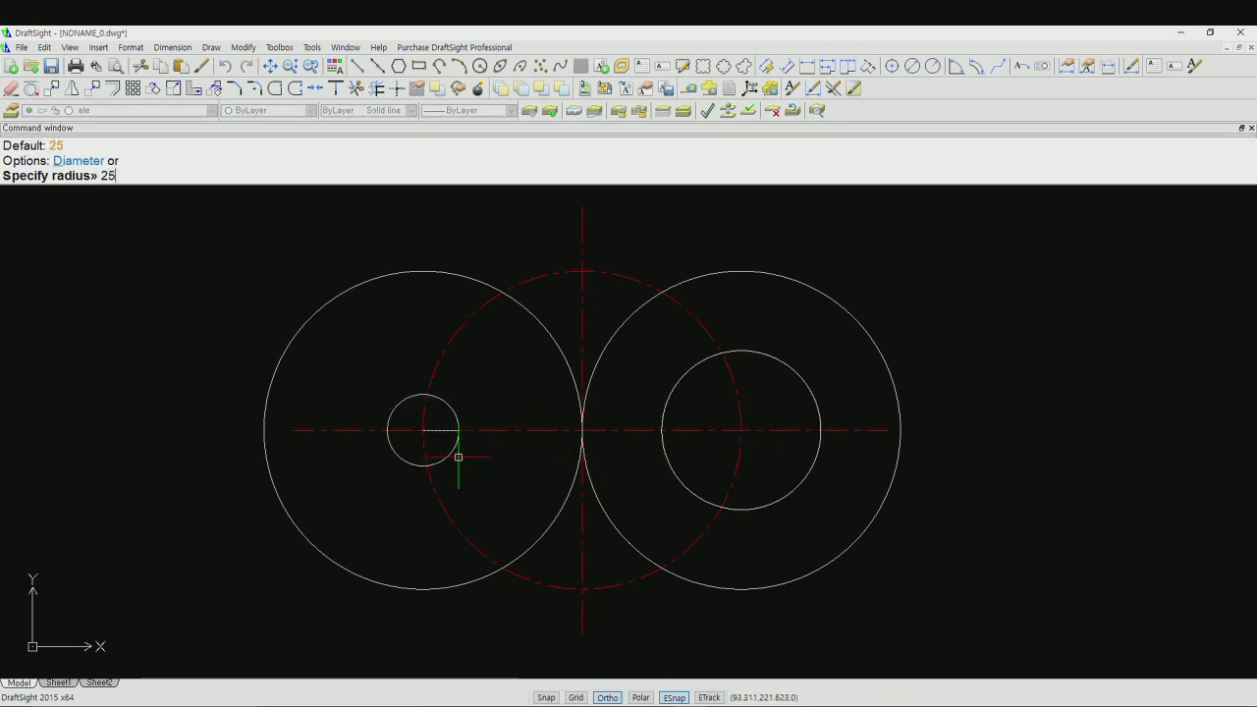
key("Return")
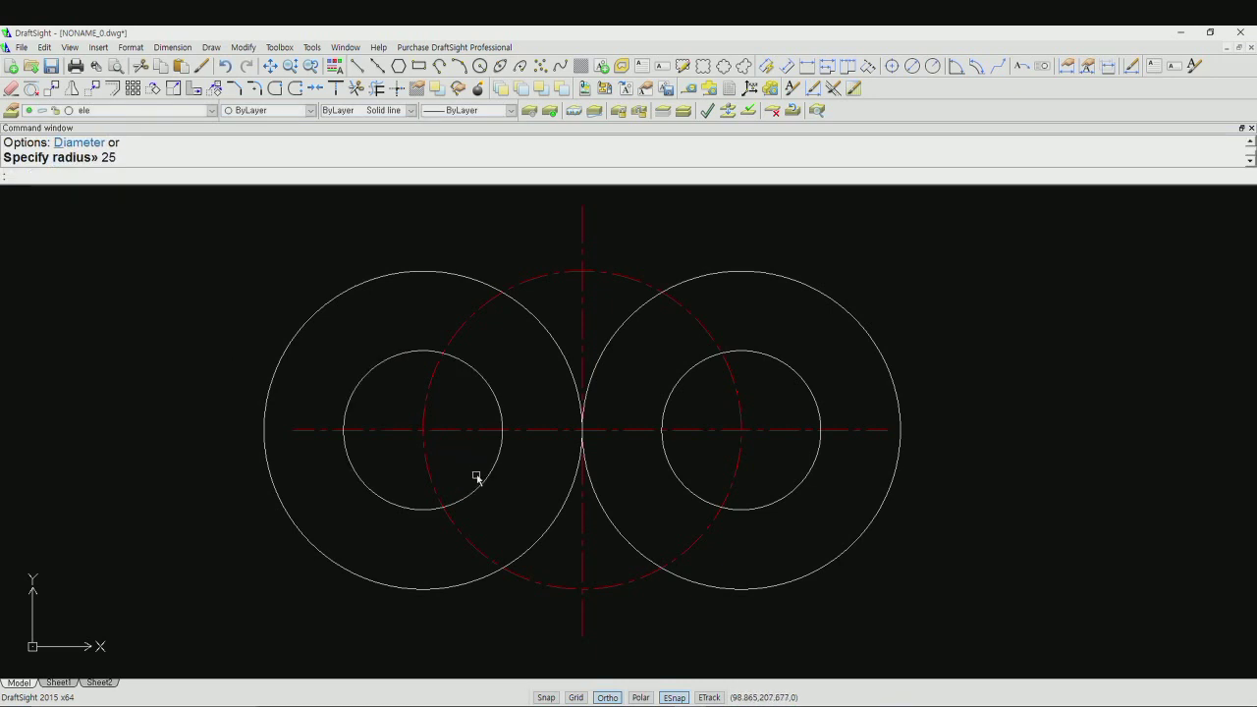
type("tr")
key("Return")
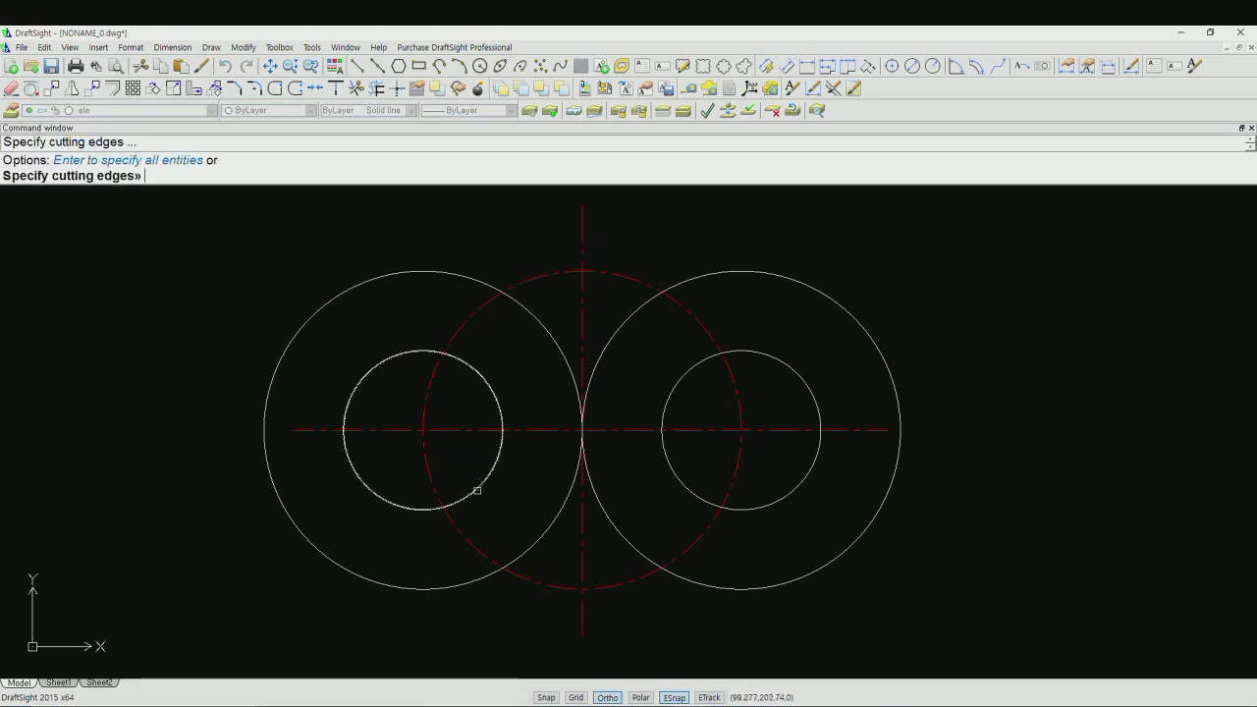
Step: Trim the left and right white circles to arcs inside the red circle
left_click(463, 538)
key("Return")
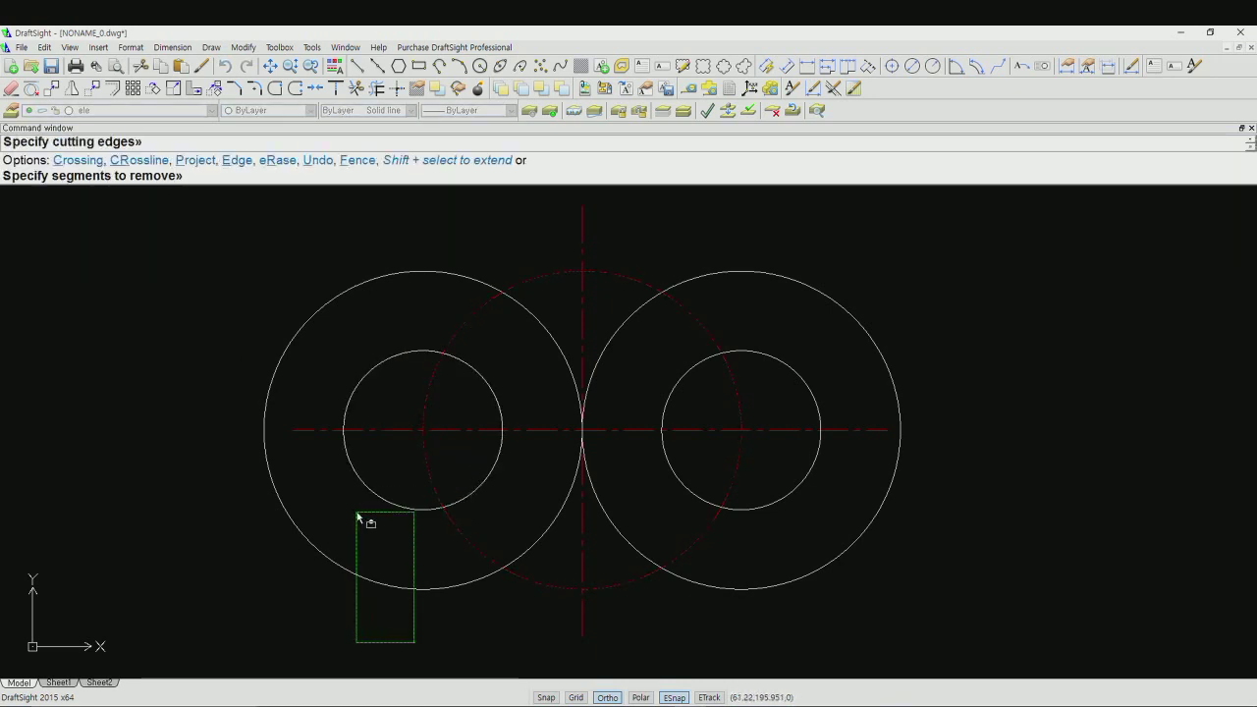
left_click_drag(417, 640, 354, 488)
left_click_drag(850, 631, 776, 491)
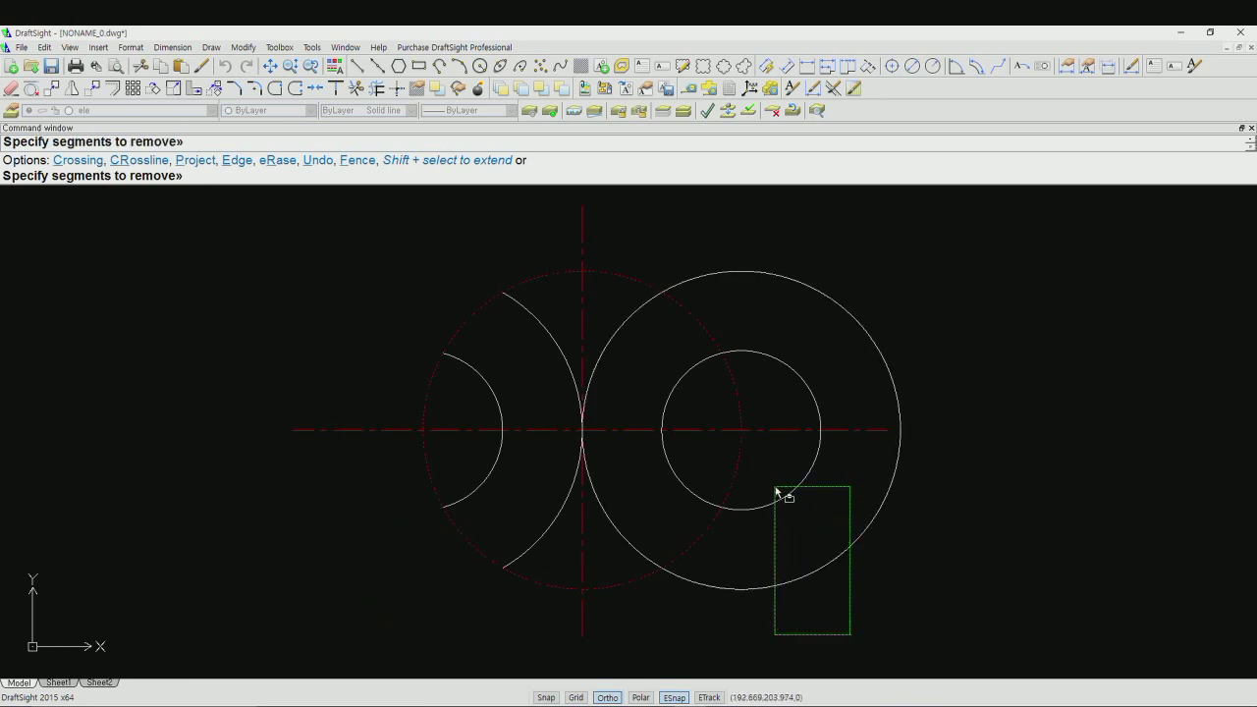
key("Return")
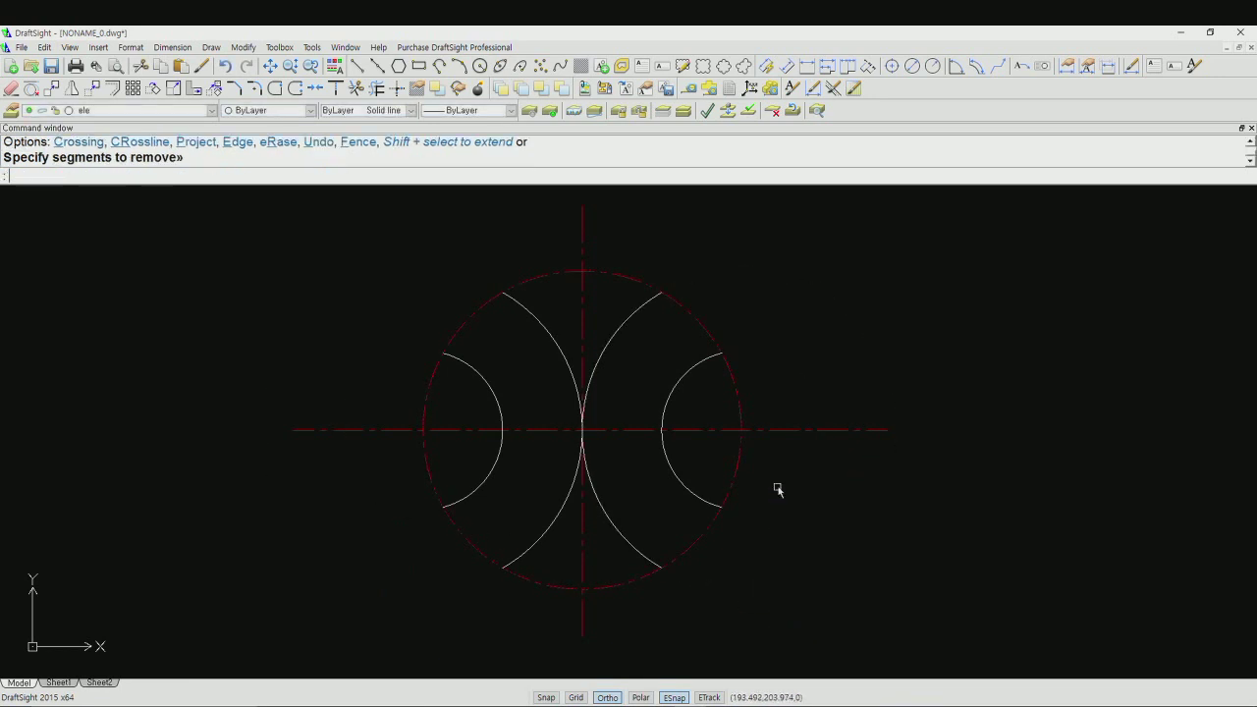
Step: Trace a white circle over the red centerline circle at the drawing centre
type("c")
key("Return")
left_click(583, 429)
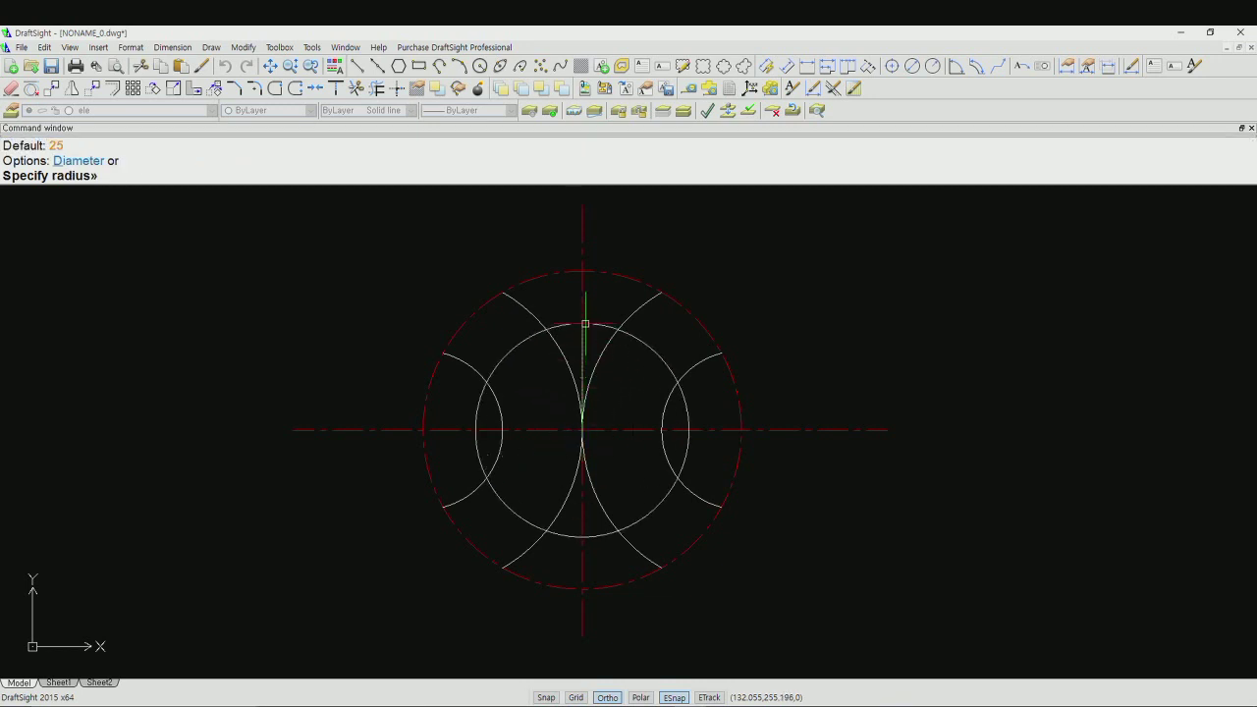
left_click(583, 279)
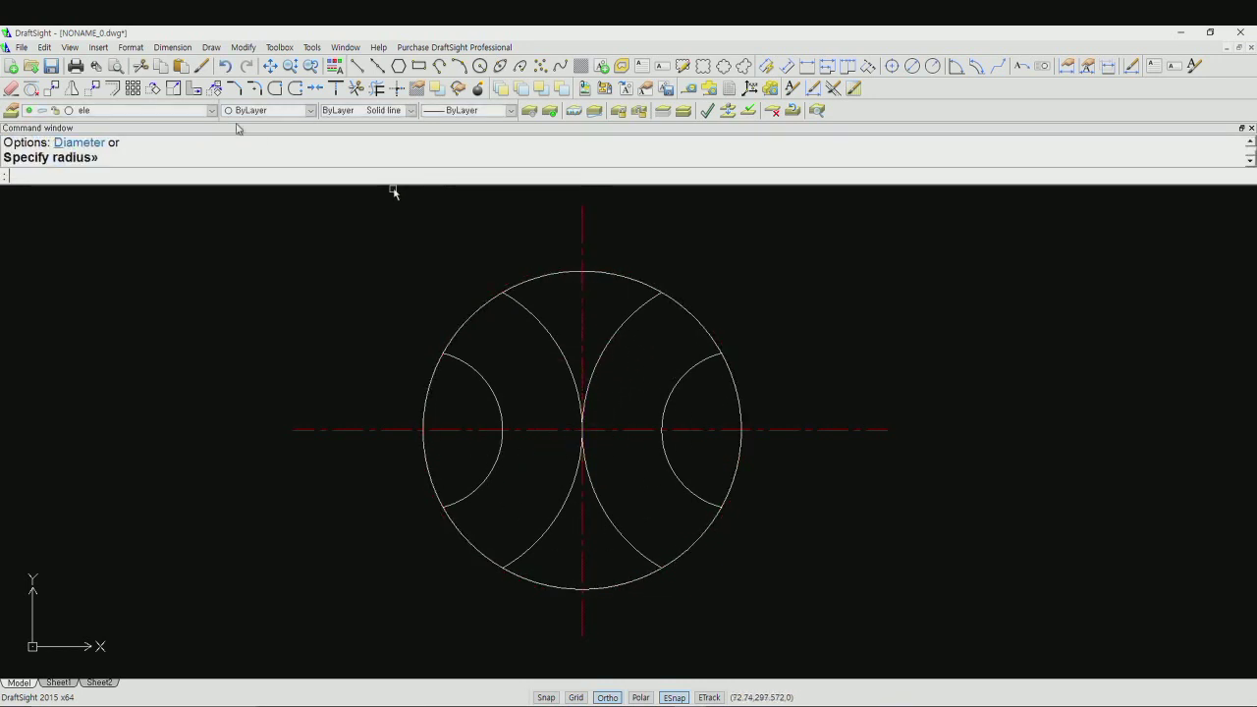
left_click(214, 113)
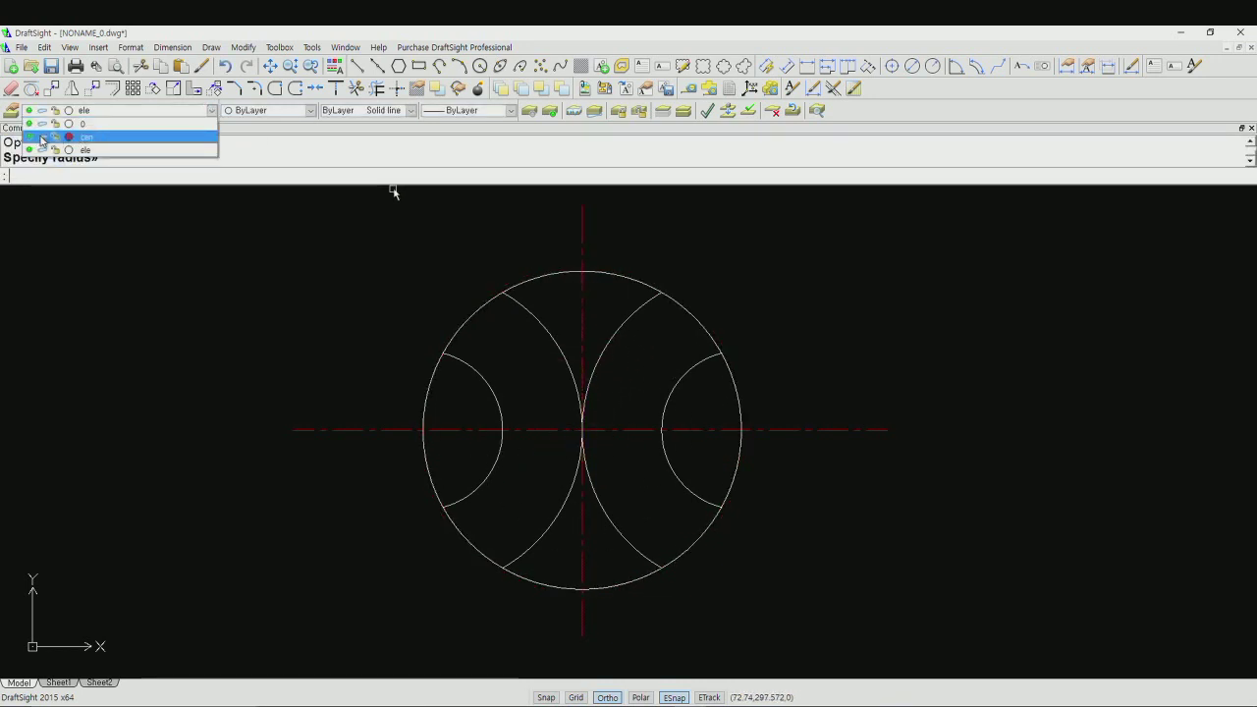
Step: Hide the cen layer and trim the big circle's left, top, right and bottom outer arcs
left_click(43, 137)
left_click(186, 345)
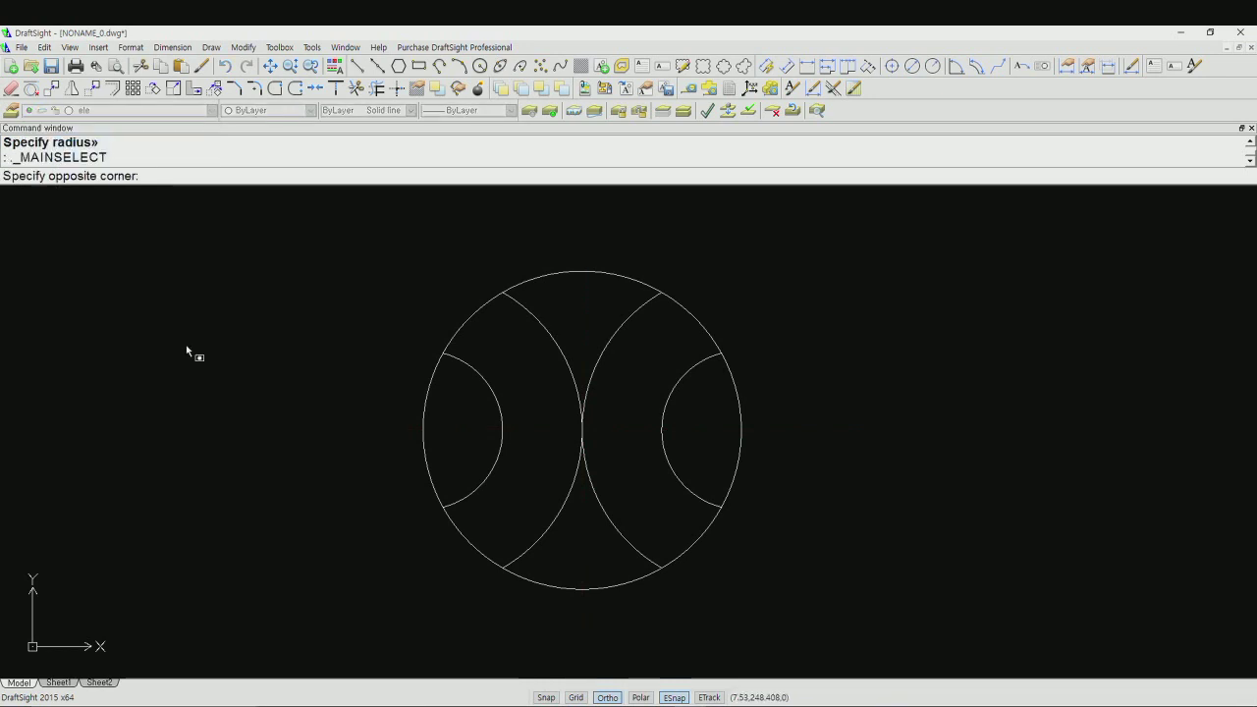
type("tr")
key("Return")
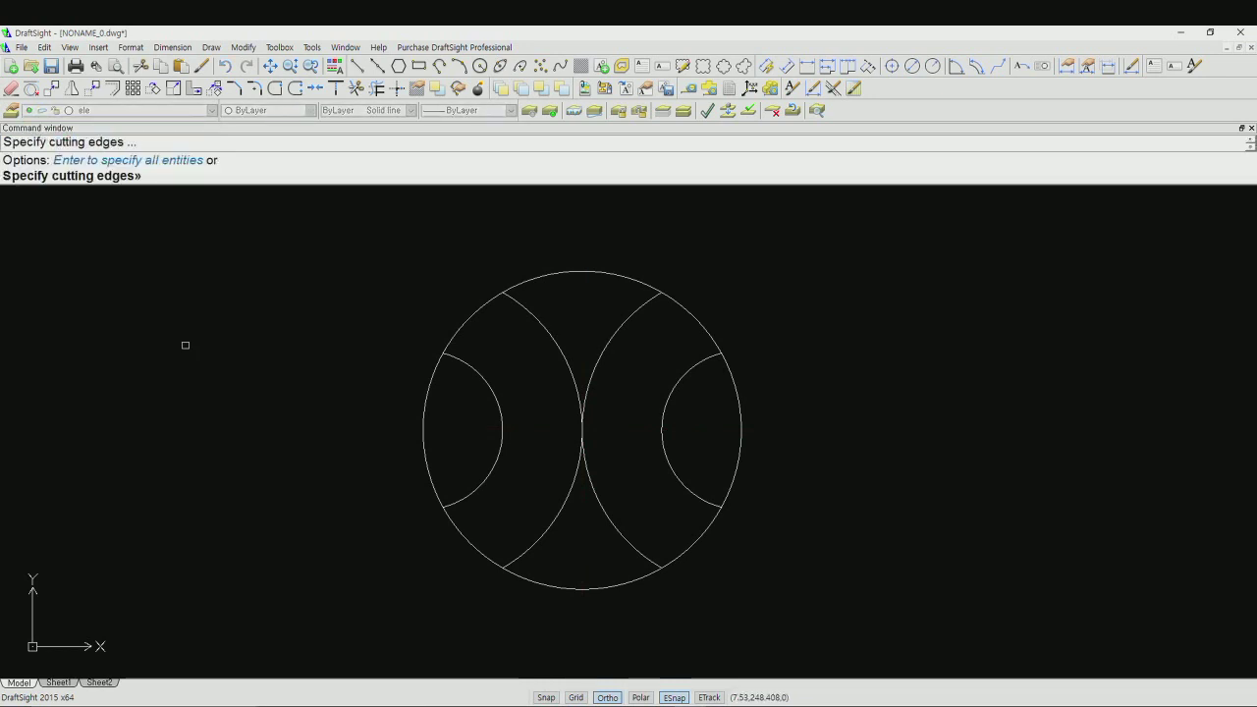
key("Return")
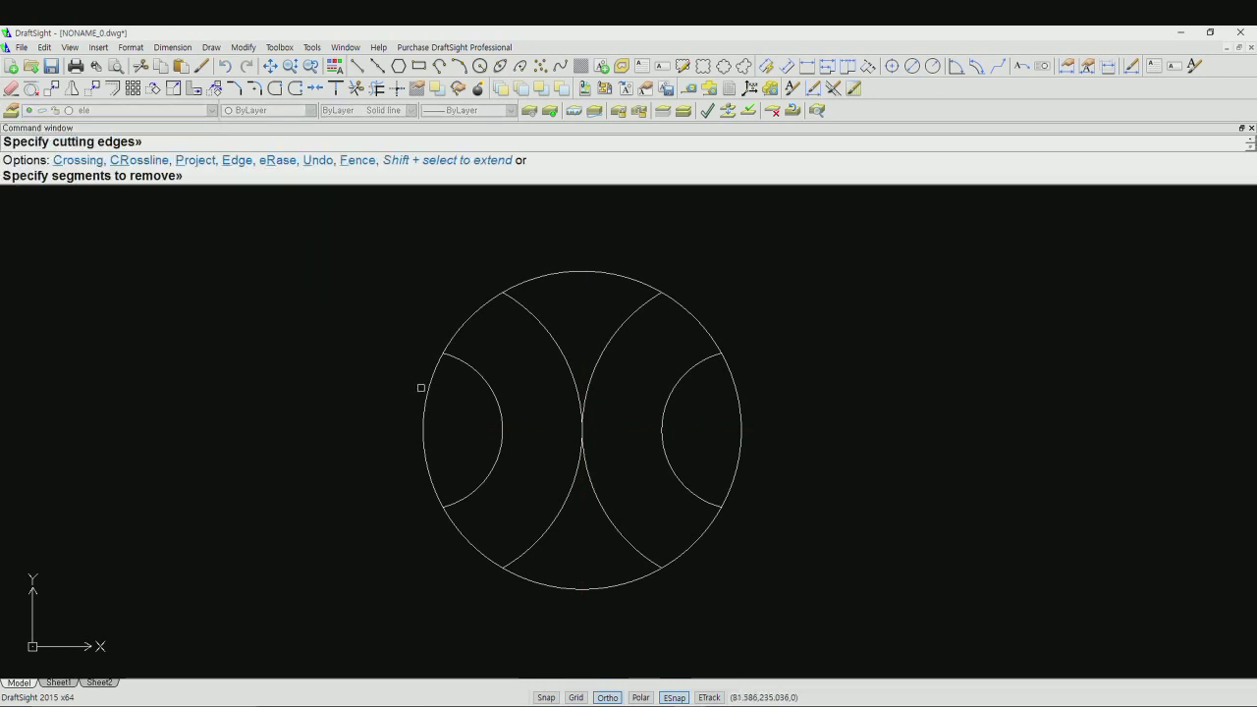
left_click(425, 388)
left_click(585, 272)
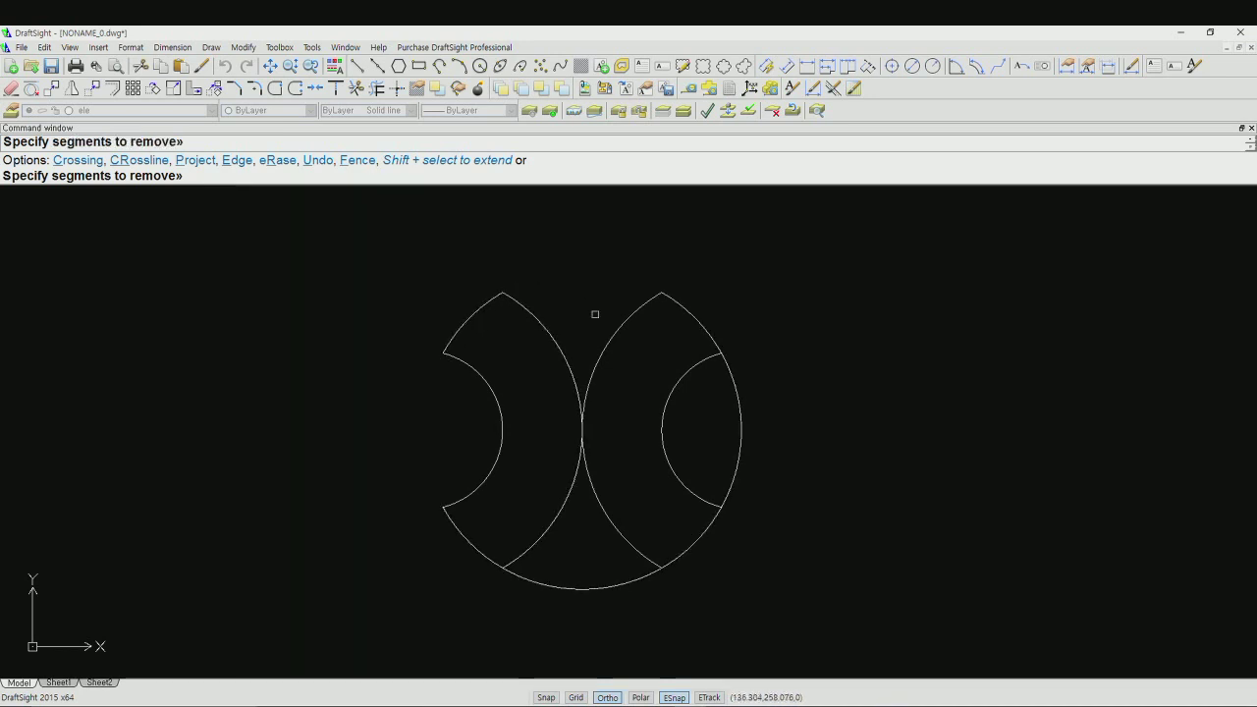
left_click(736, 417)
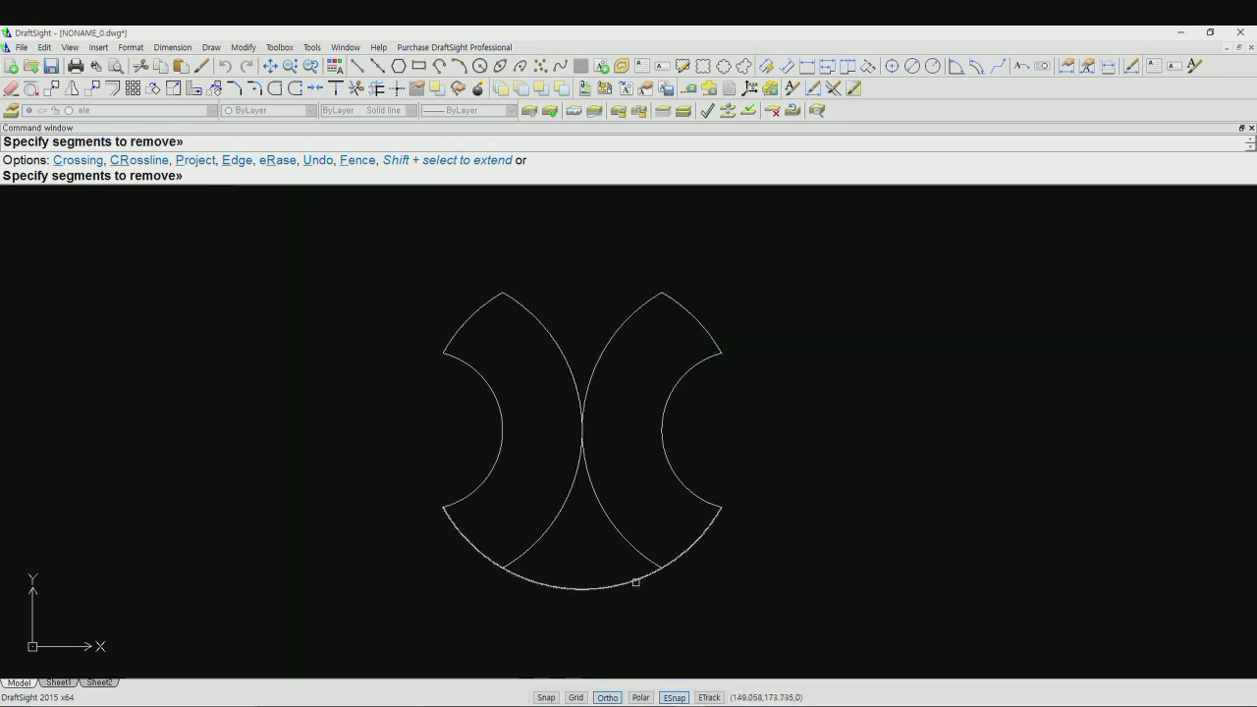
left_click(636, 580)
key("Return")
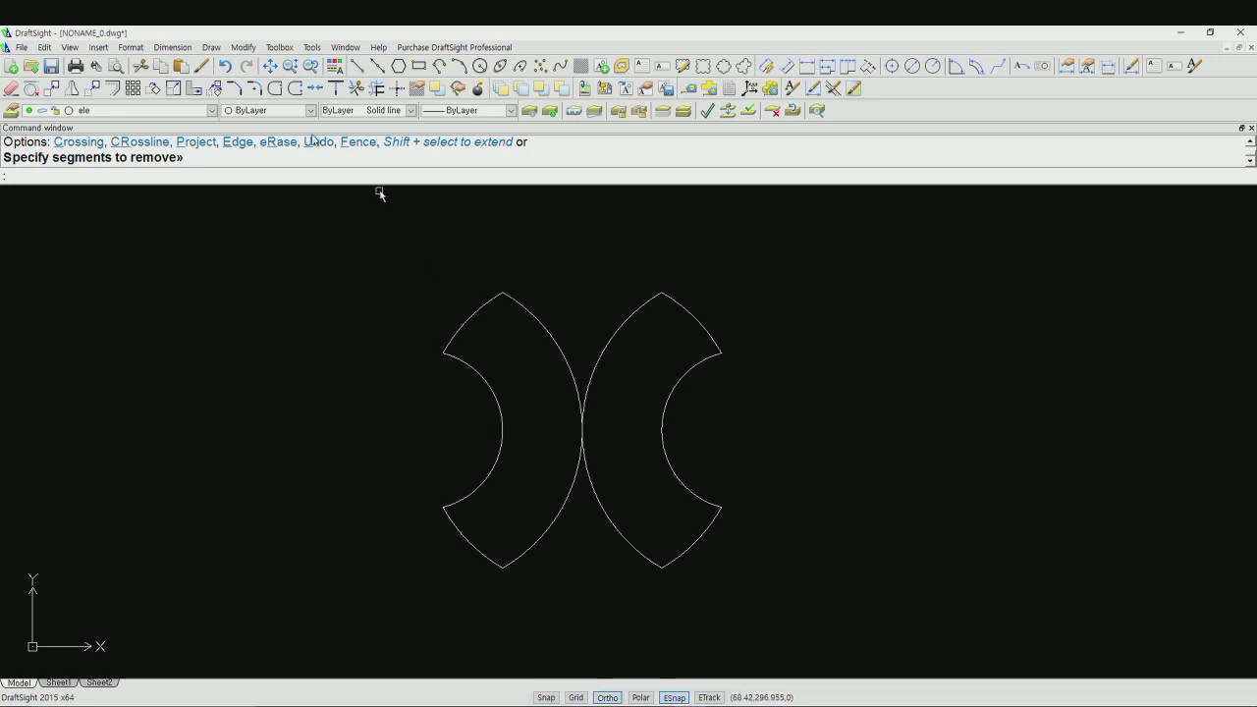
left_click(211, 110)
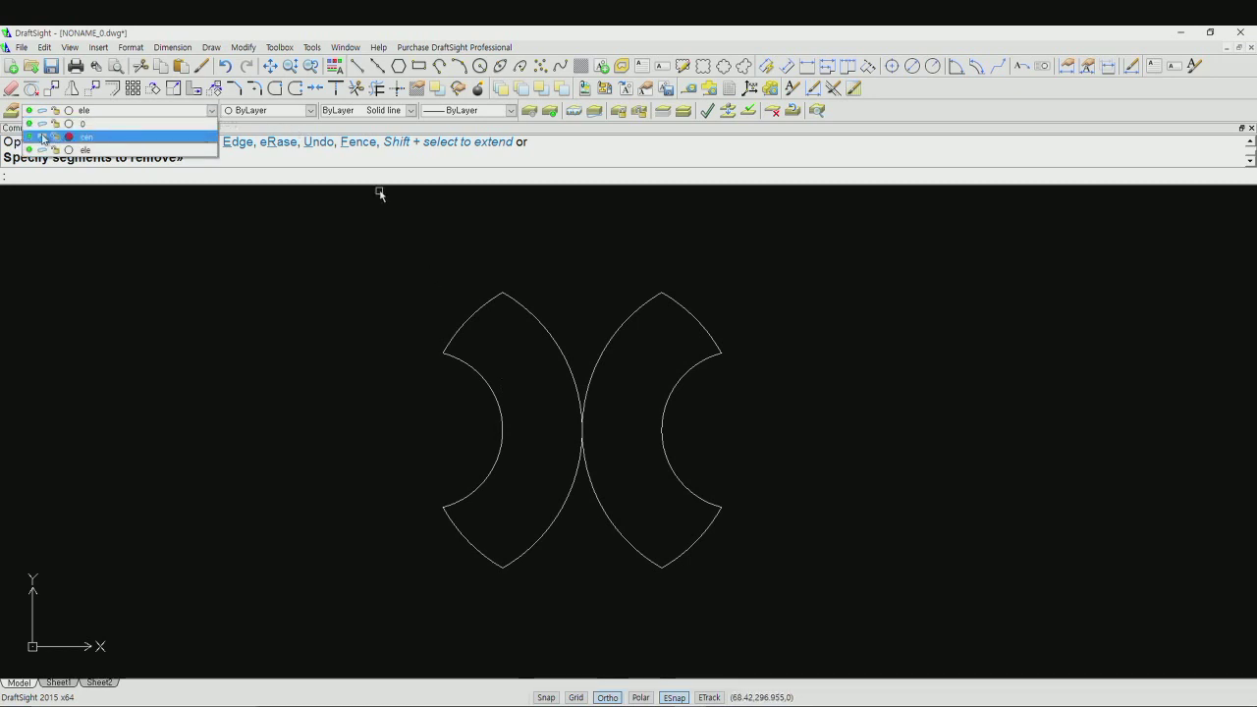
Step: Turn the cen layer back on, cancel the leftover trim, and zoom to all
left_click(42, 137)
left_click(137, 317)
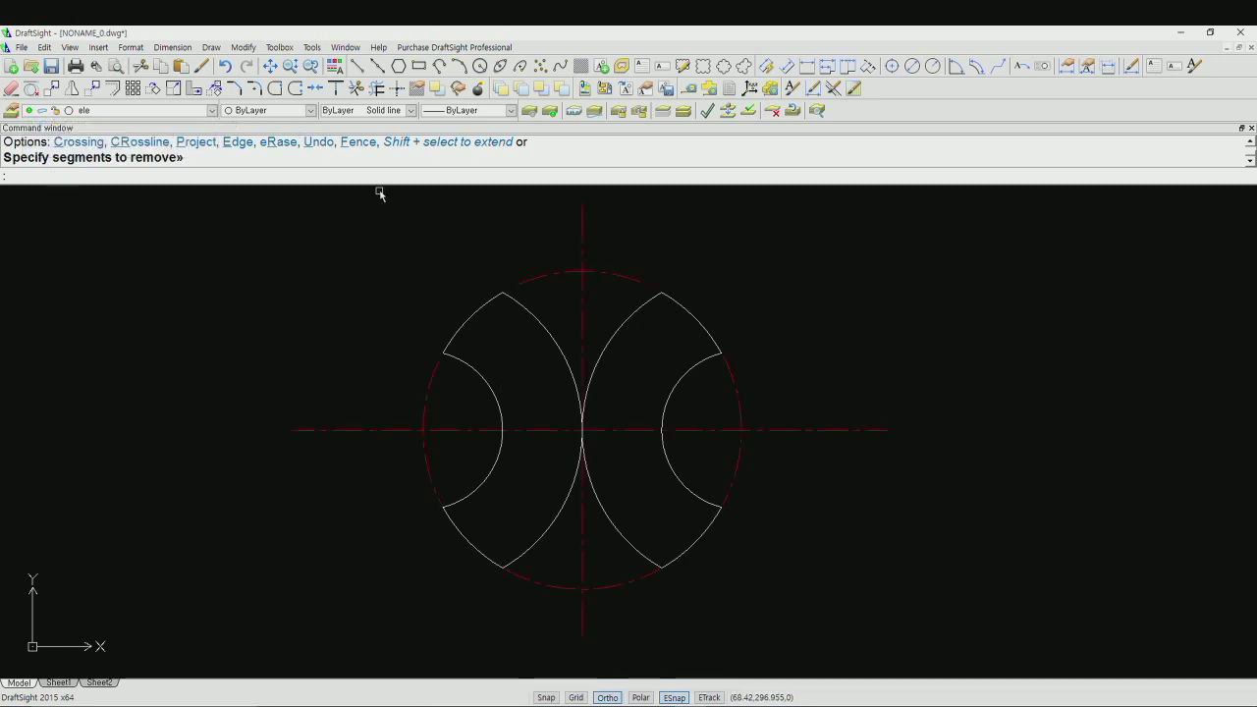
key("Escape")
type("z")
key("Return")
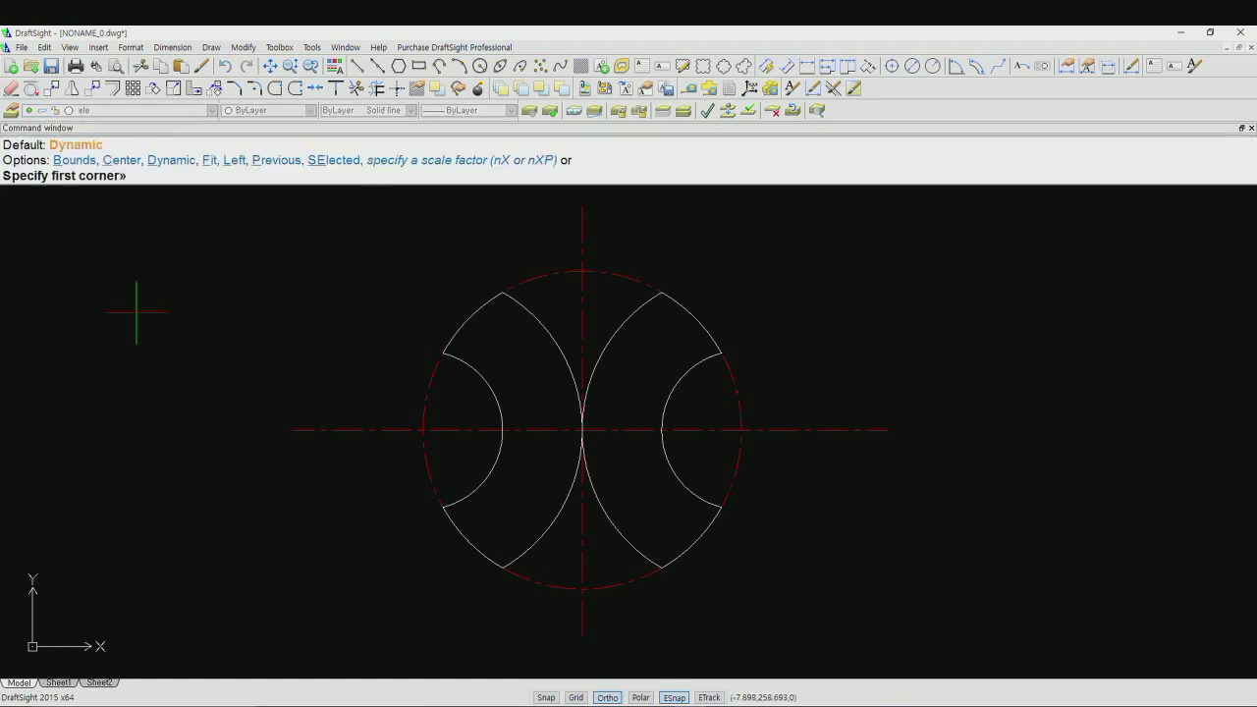
type("a")
key("Return")
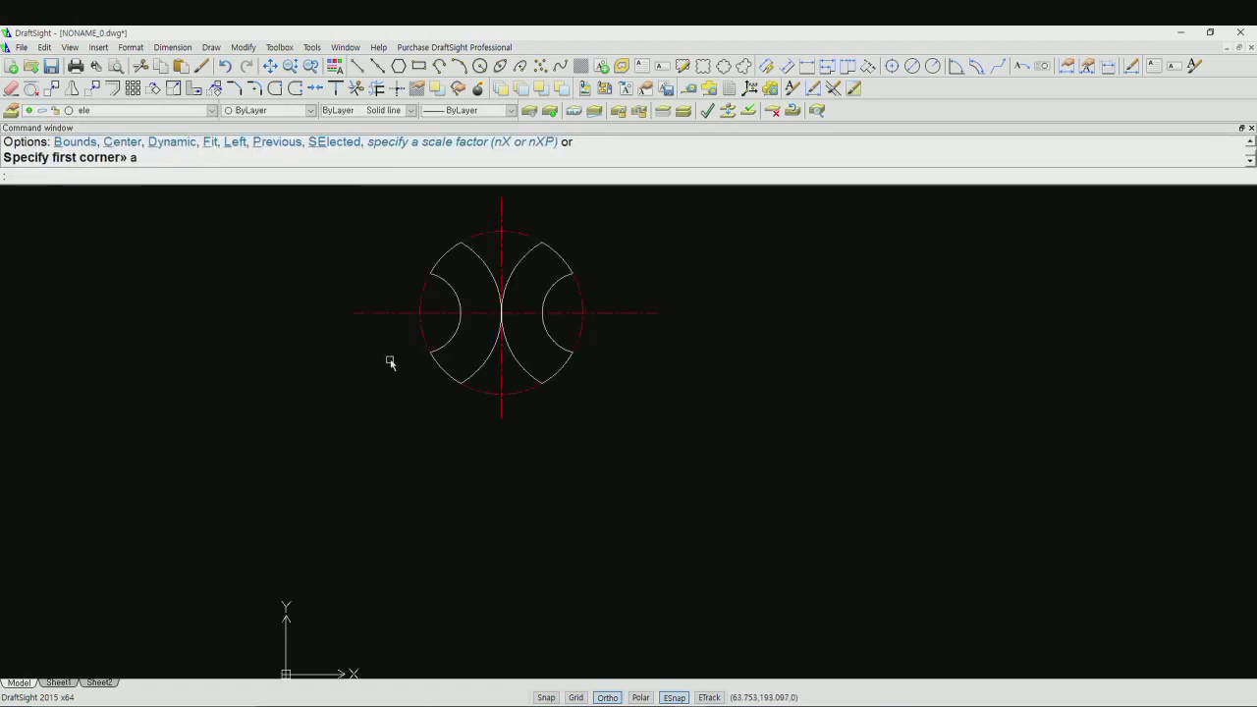
left_click(212, 110)
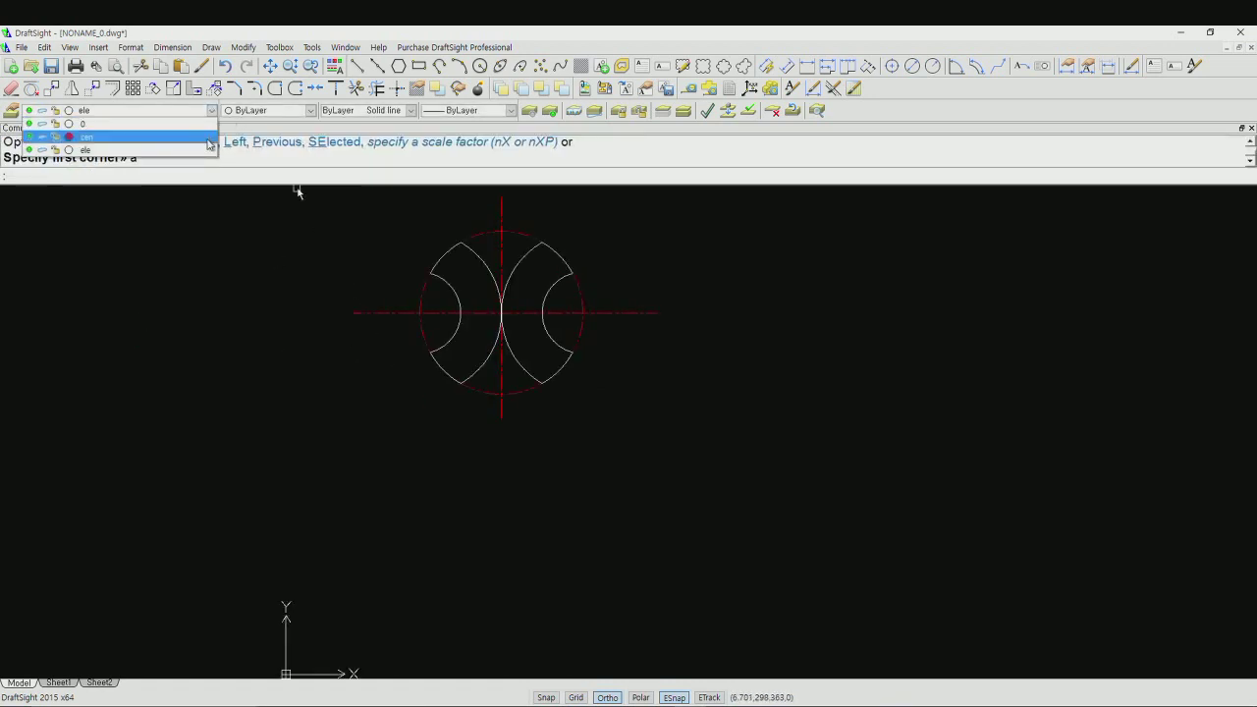
Step: On the cen layer, draw a horizontal centerline and offset a parallel copy just below
left_click(98, 134)
type("l")
key("Return")
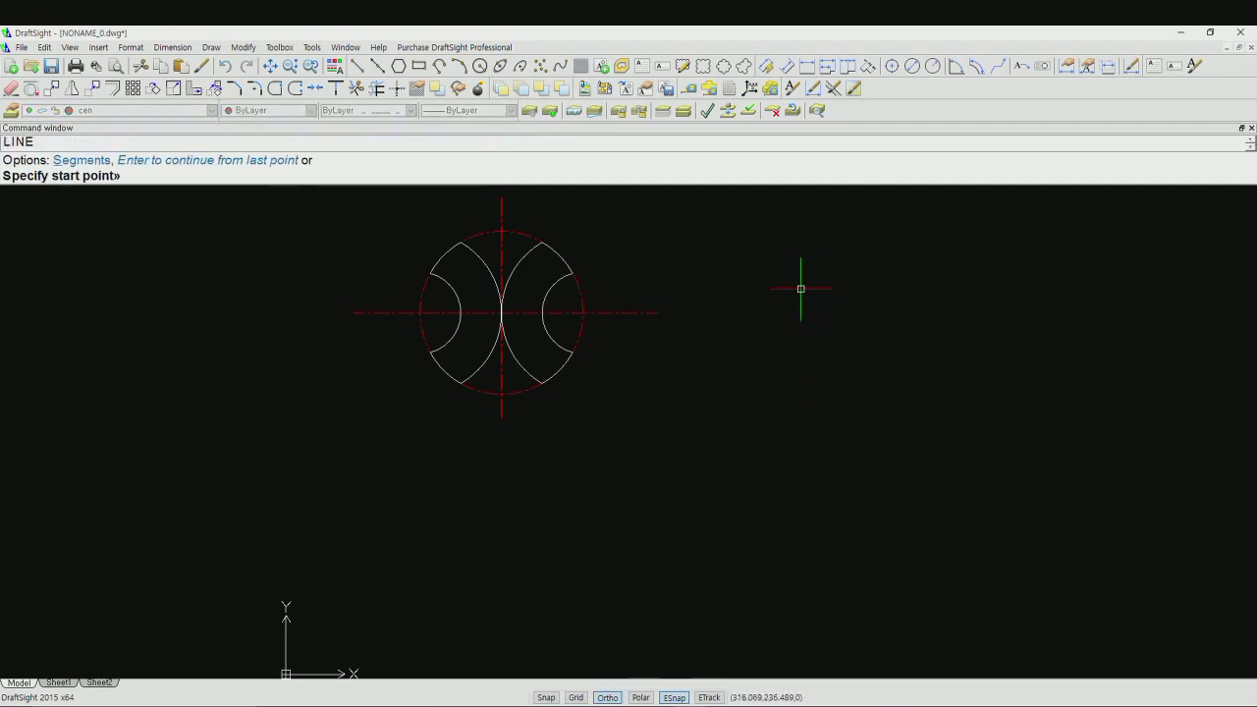
left_click(872, 288)
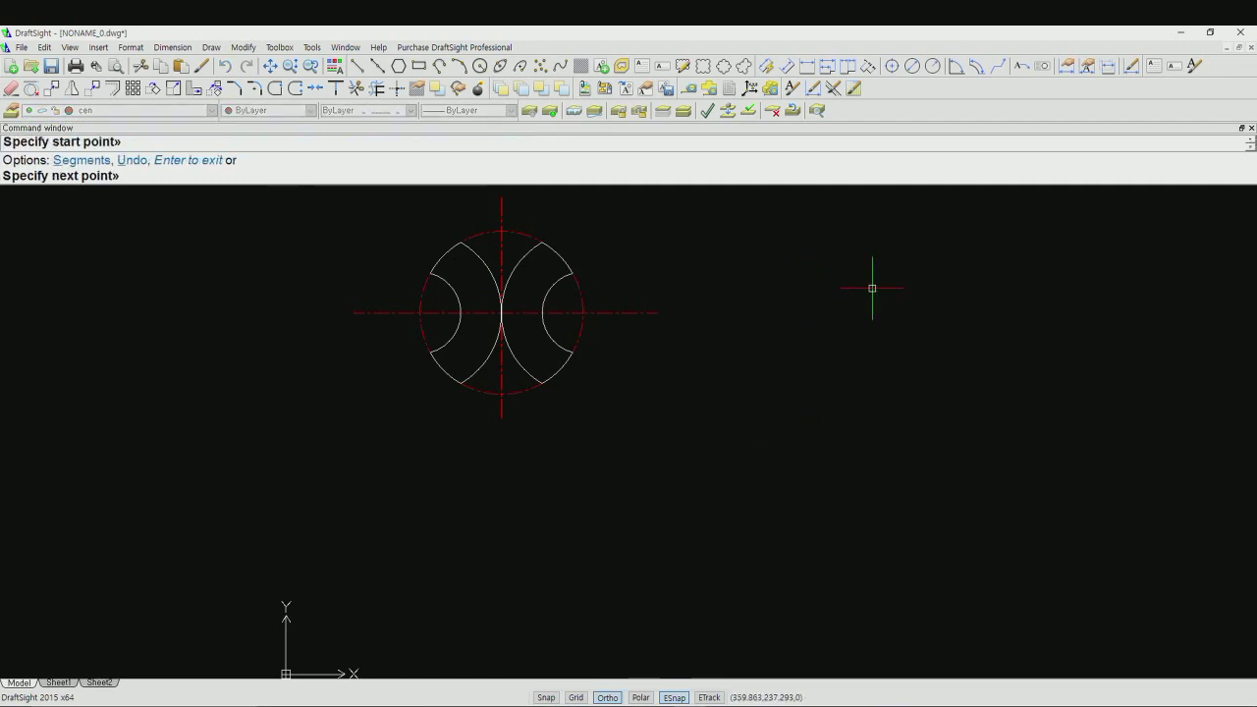
left_click(1162, 287)
key("Return")
type("o")
key("Return")
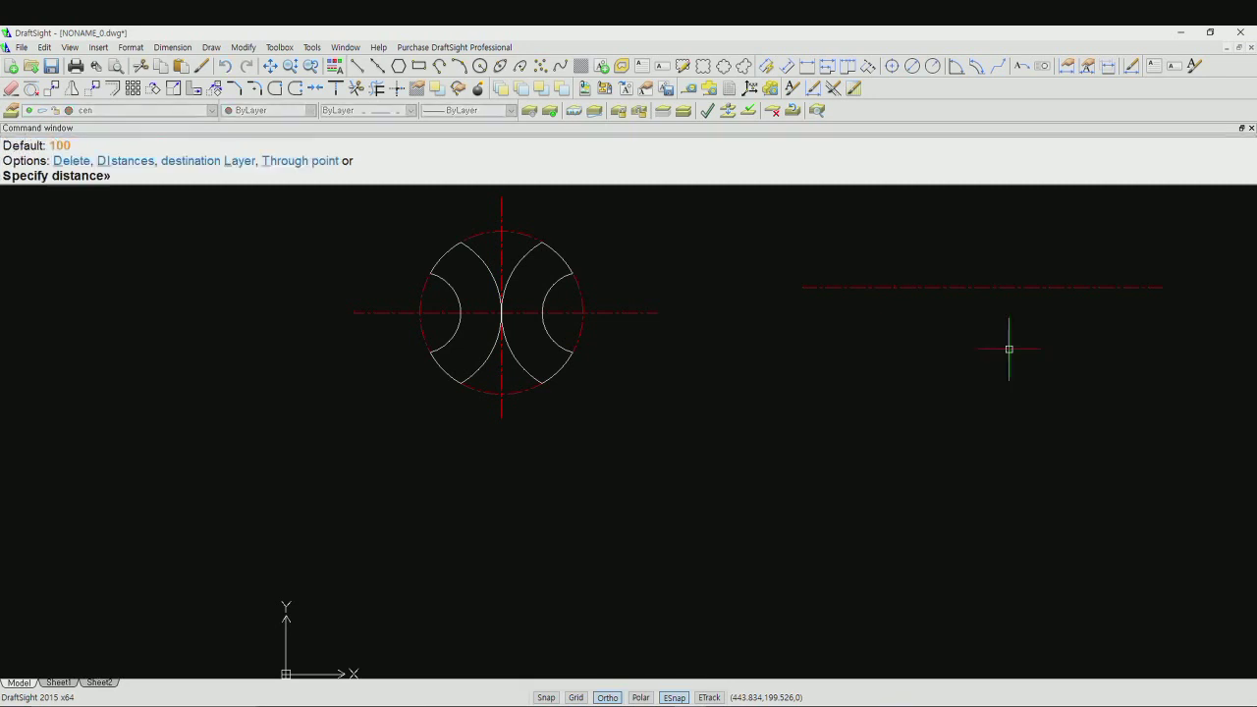
key("Return")
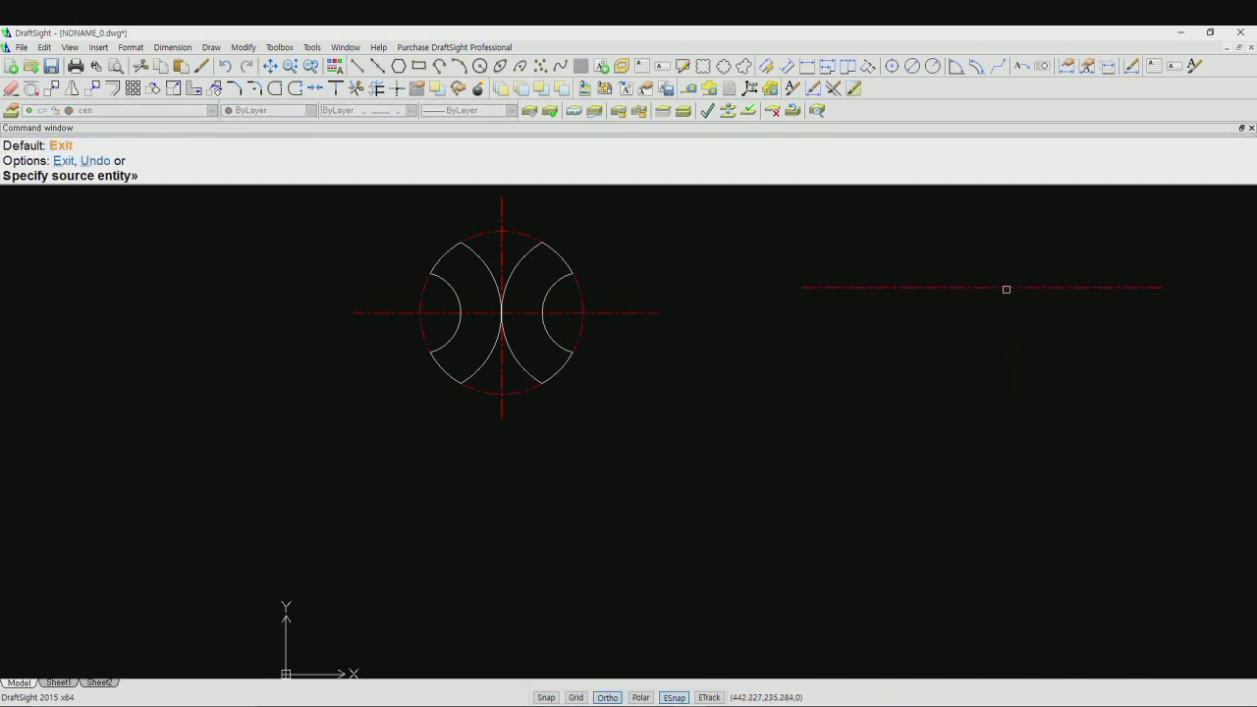
left_click(1006, 289)
left_click(1004, 320)
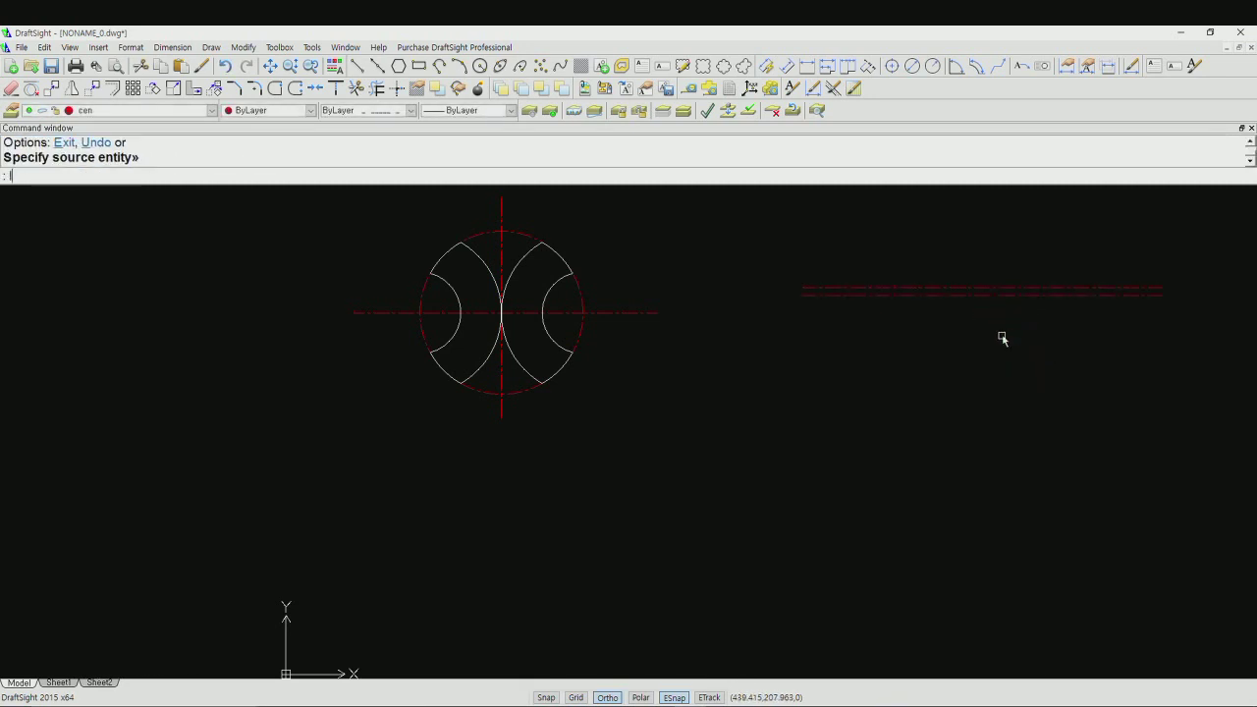
key("Escape")
Step: Draw a vertical centerline crossing them and offset a parallel copy beside it
type("l")
key("Return")
left_click(910, 206)
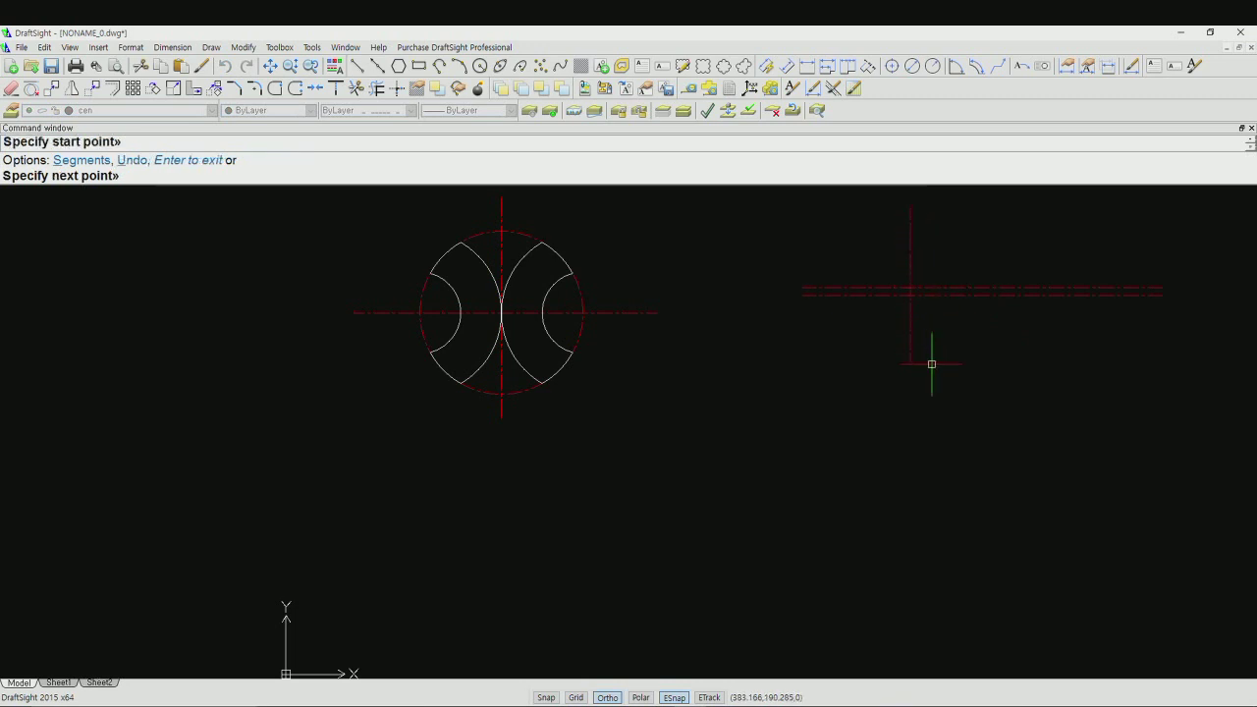
left_click(933, 364)
key("Return")
type("o")
key("Return")
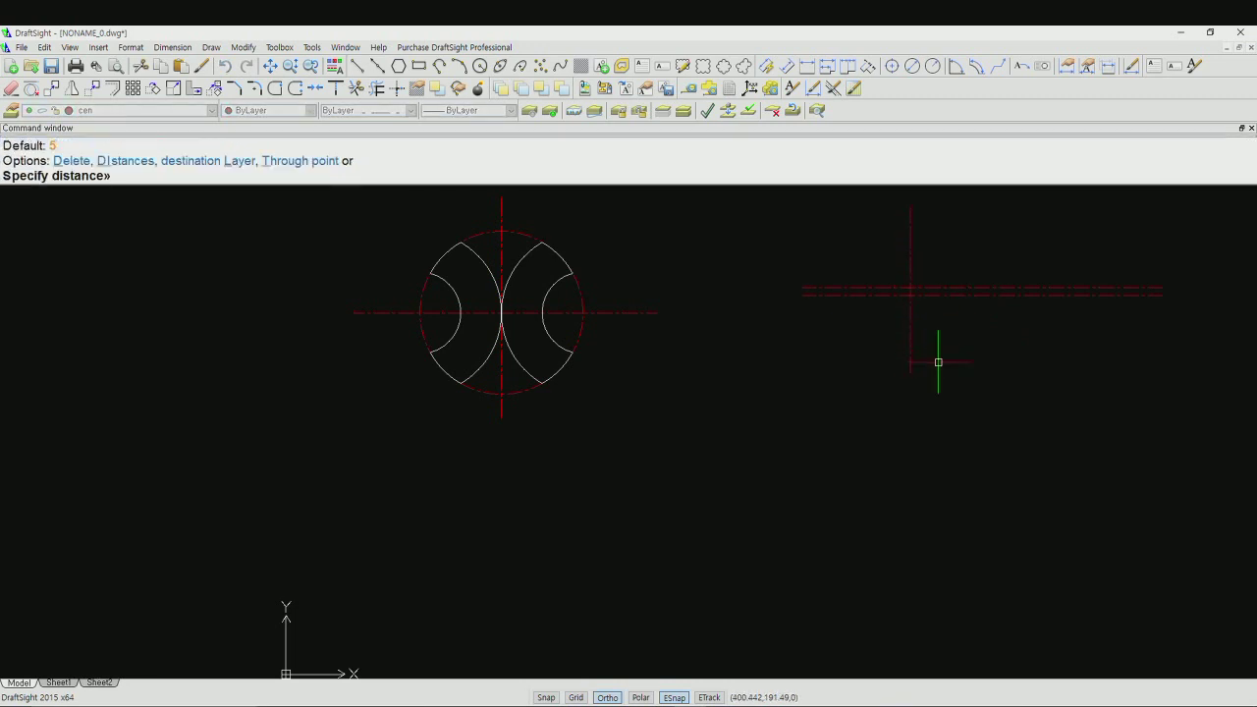
key("Return")
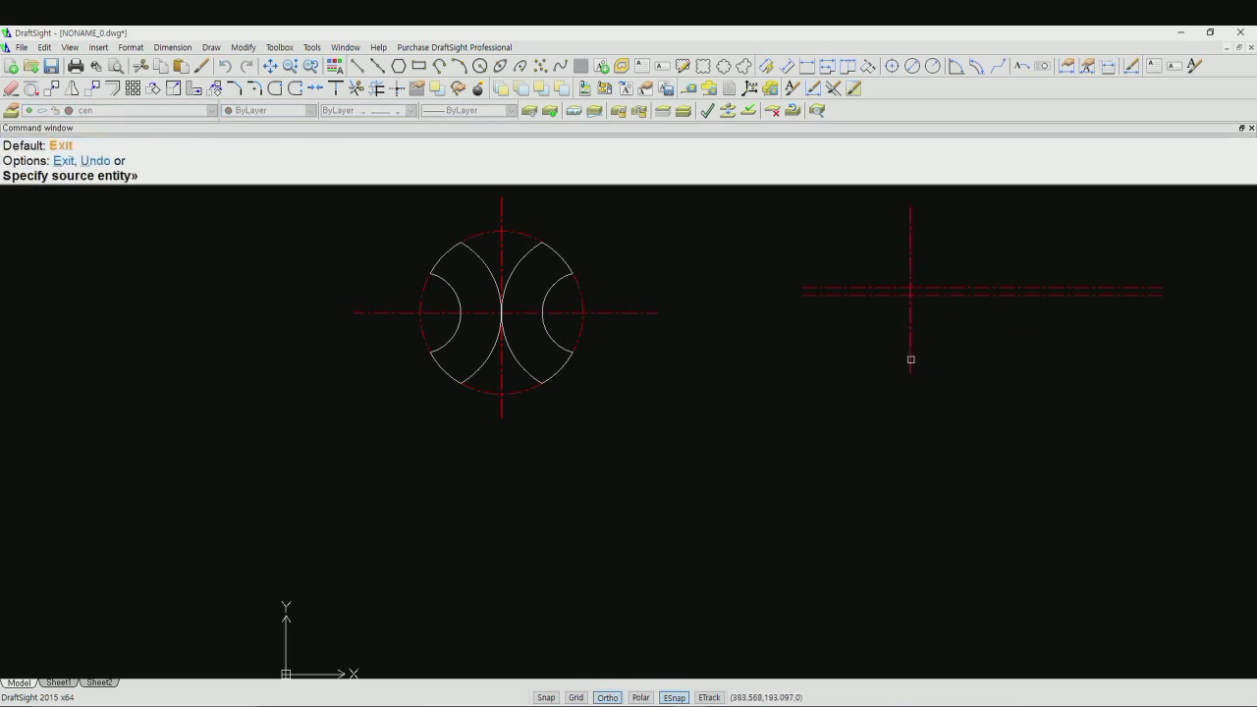
left_click(910, 359)
left_click(942, 362)
key("Return")
mouse_move(956, 367)
middle_mouse_down()
mouse_move(816, 449)
mouse_move(676, 497)
mouse_move(657, 547)
middle_mouse_up()
scroll(676, 498, "up", 2)
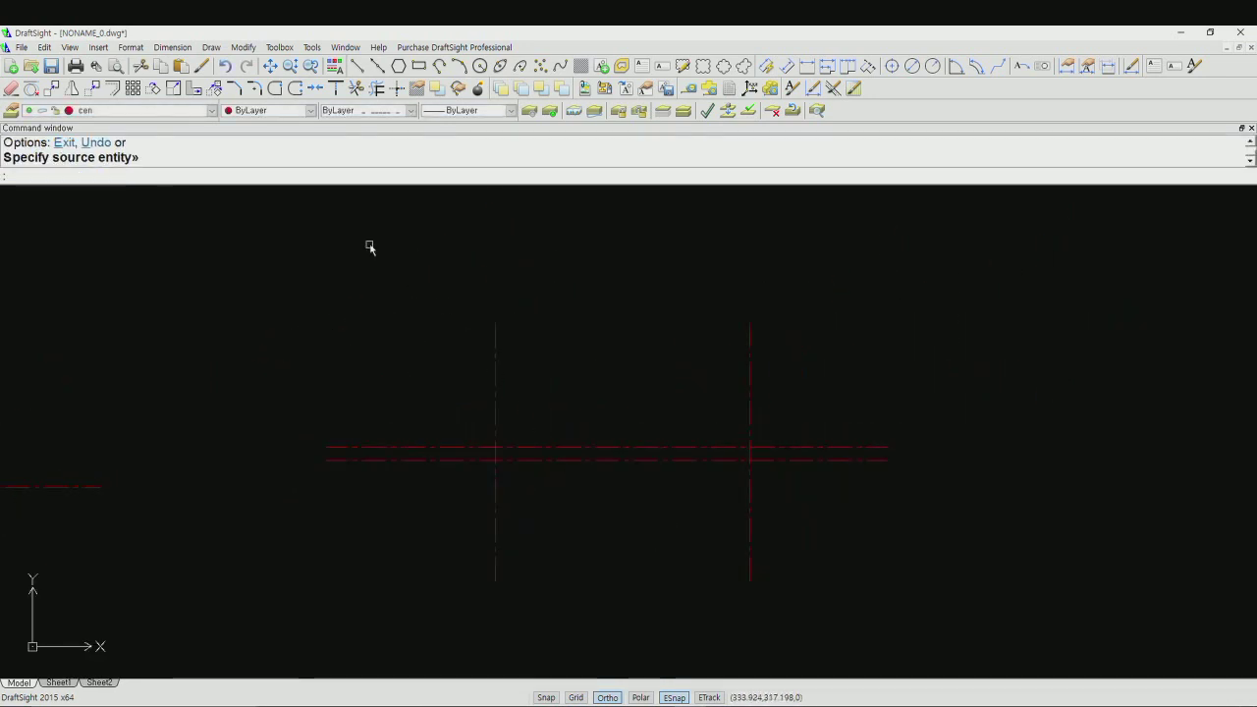
Step: Make ele current and draw radius 10 circles at the left and right centerline crossings
left_click(211, 110)
left_click(207, 153)
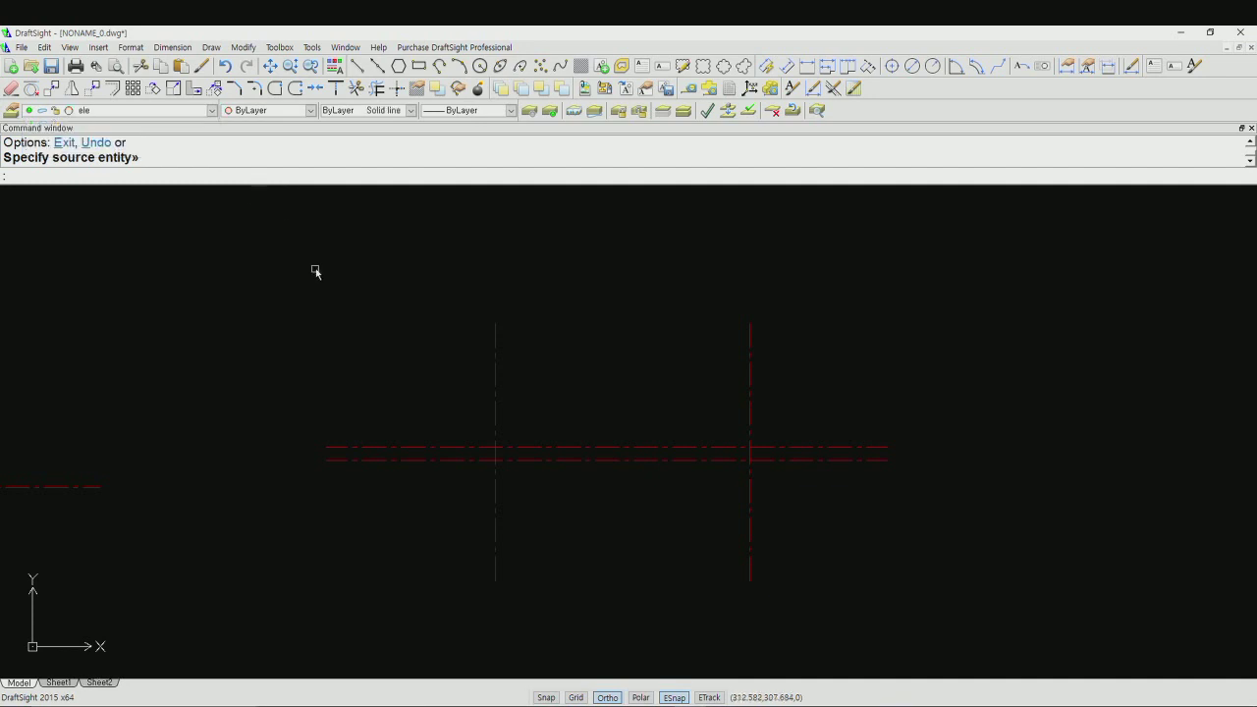
type("c")
key("Return")
left_click(496, 447)
type("10")
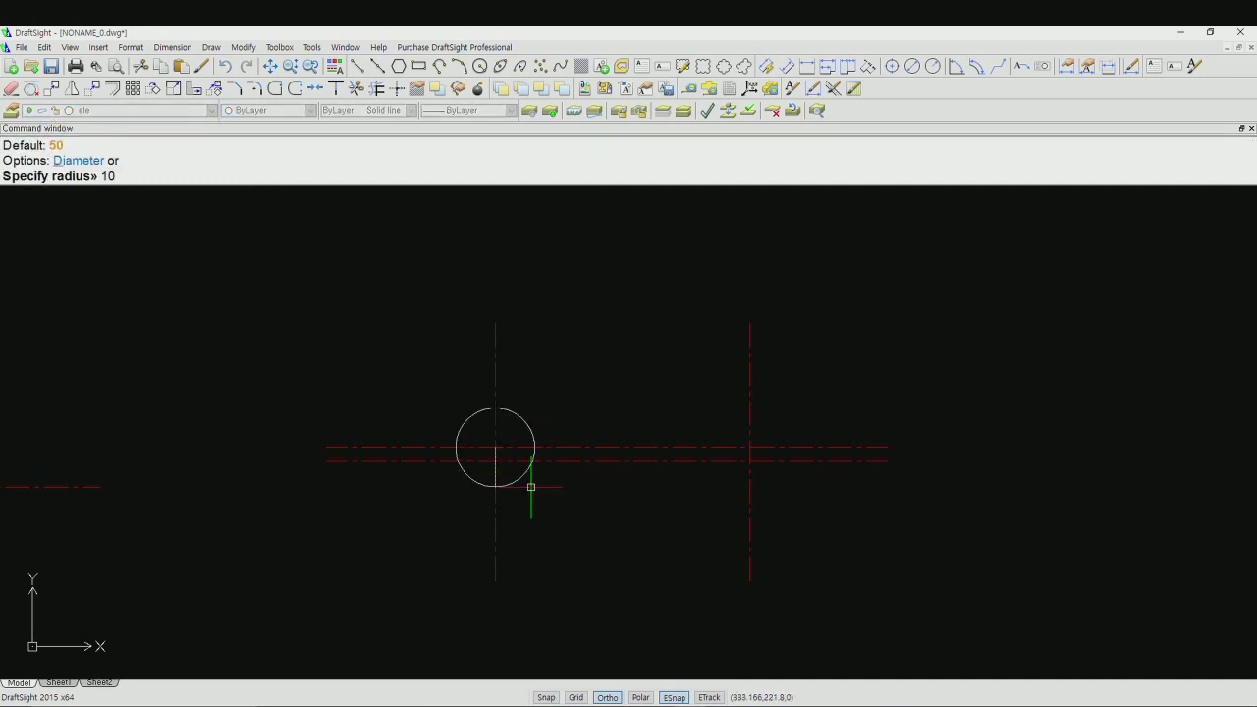
key("Return")
key("Return")
left_click(751, 448)
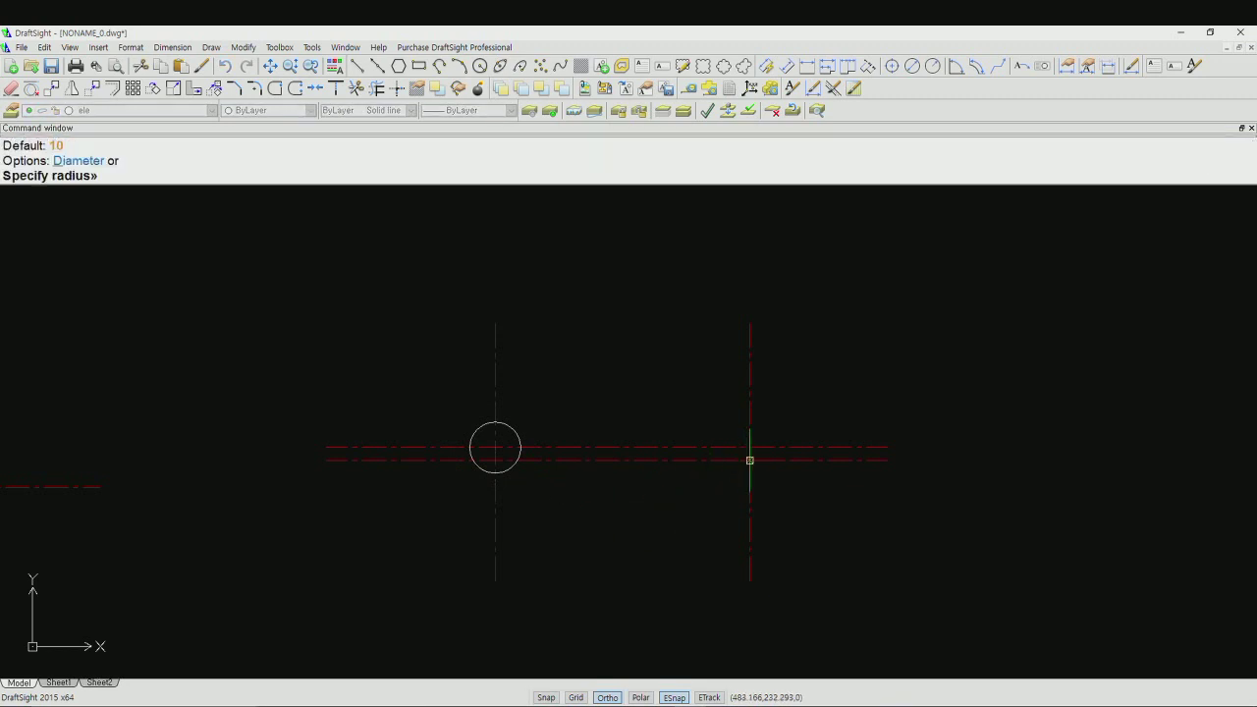
Step: Add radius 15 circles around both radius 10 circles
key("Return")
key("Return")
left_click(750, 460)
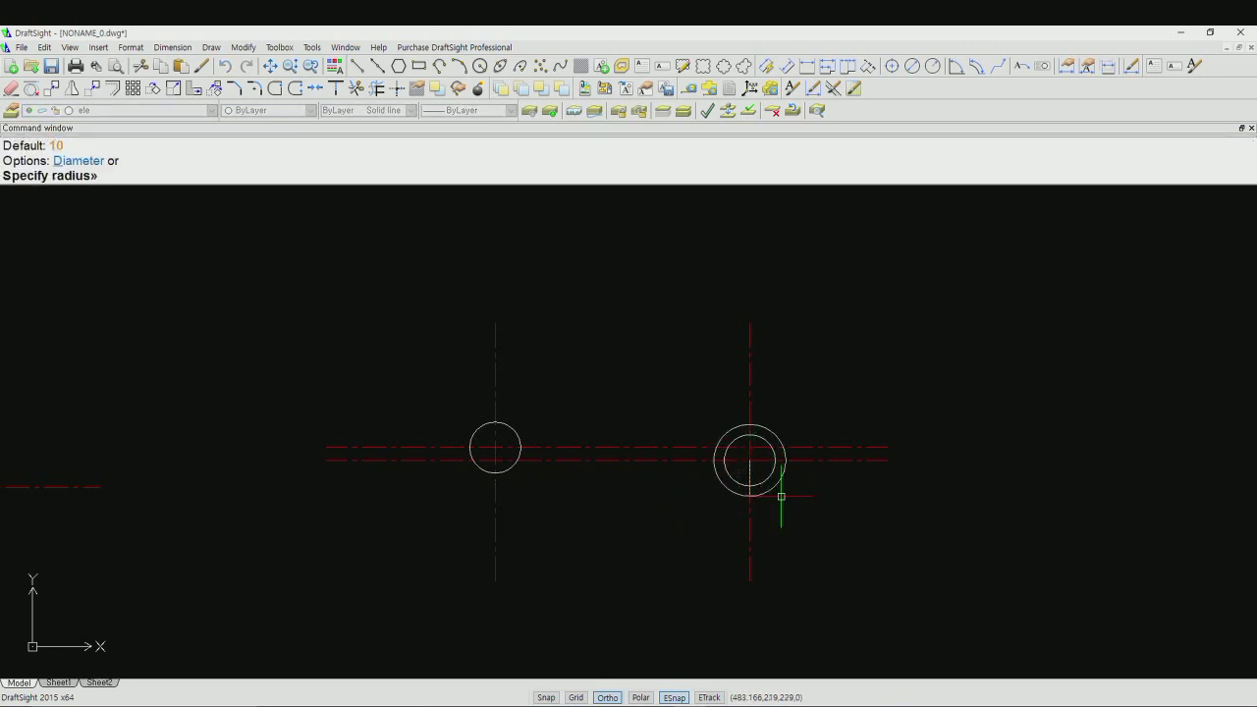
type("15")
key("Return")
key("Return")
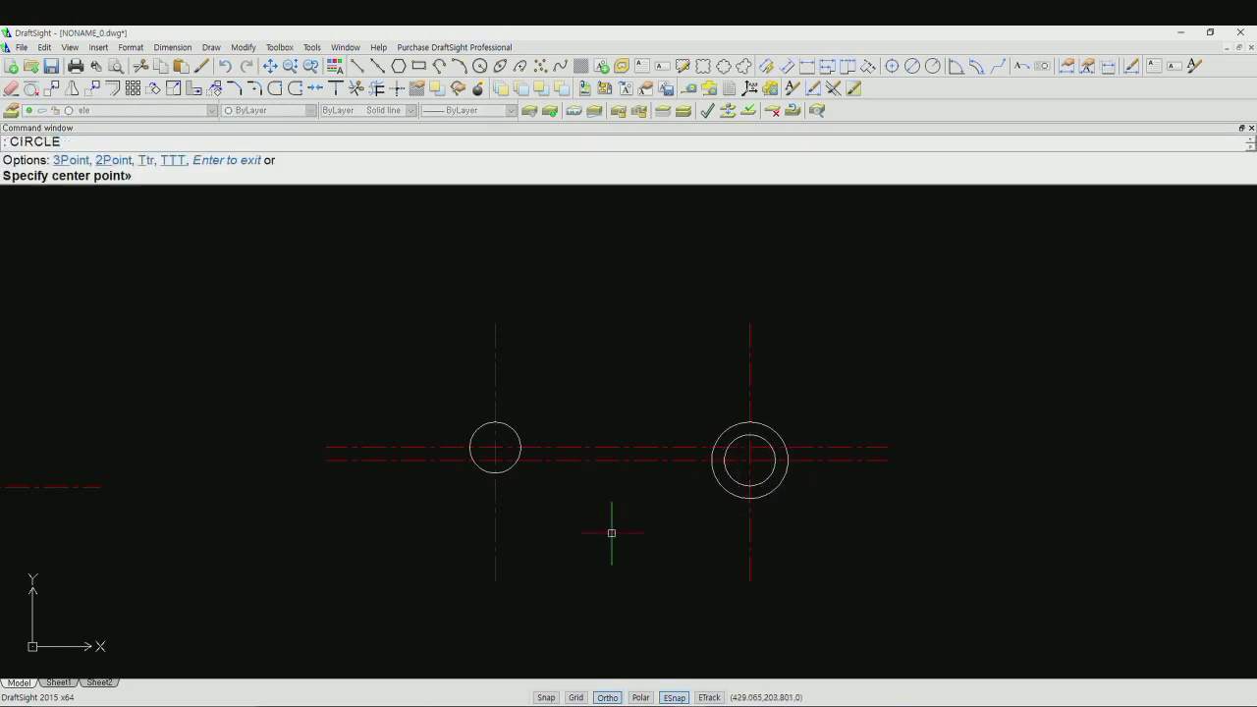
left_click(492, 448)
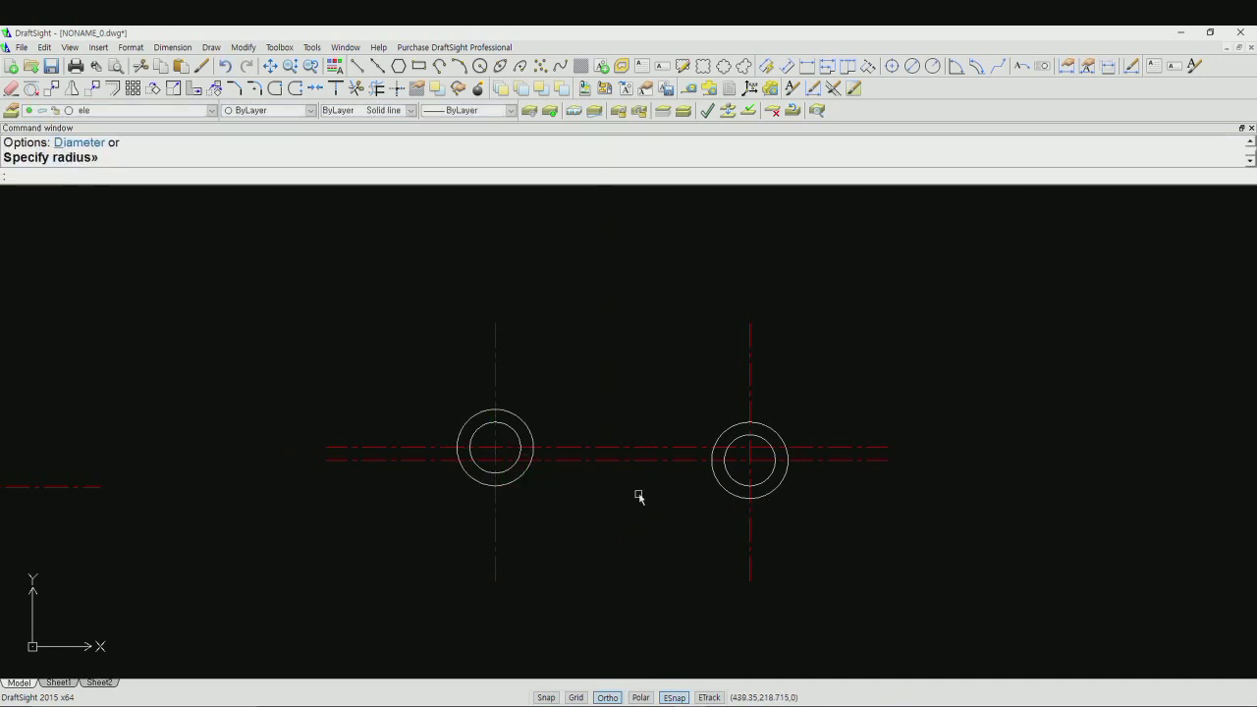
scroll(638, 497, "up", 1)
scroll(640, 493, "up", 2)
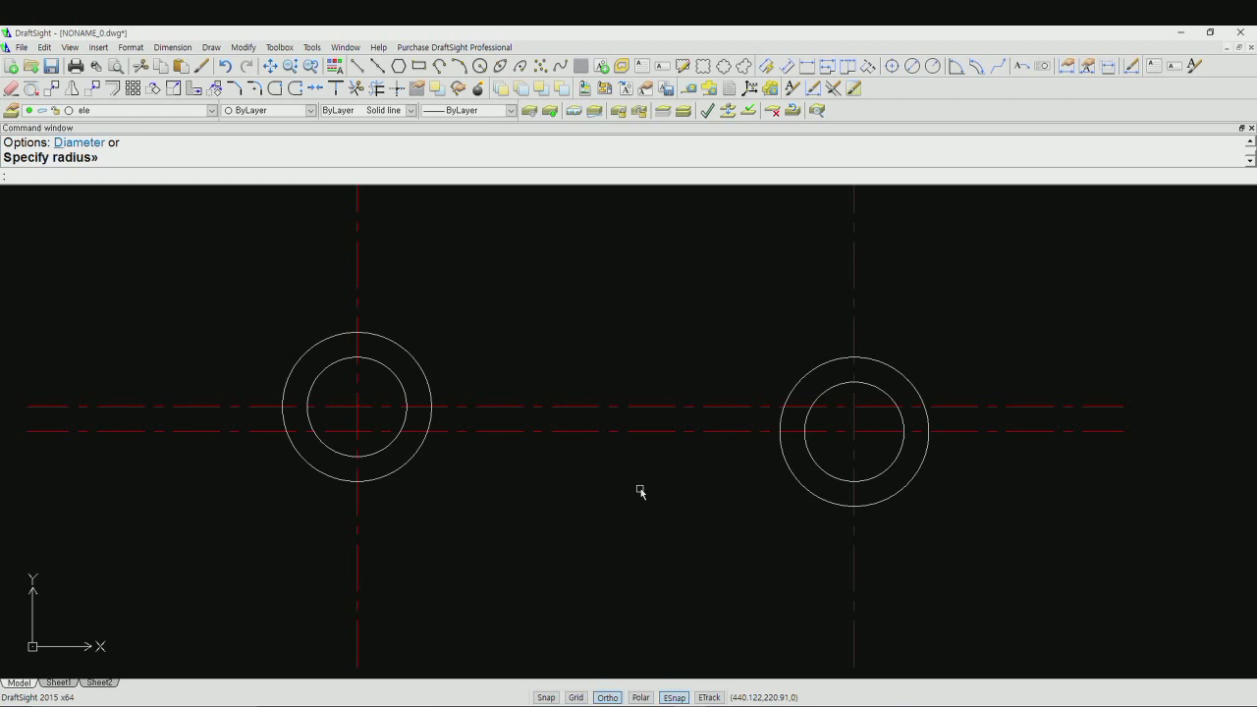
Step: Draw a top line from the right outer circle to the left one, and a bottom line back
key("Return")
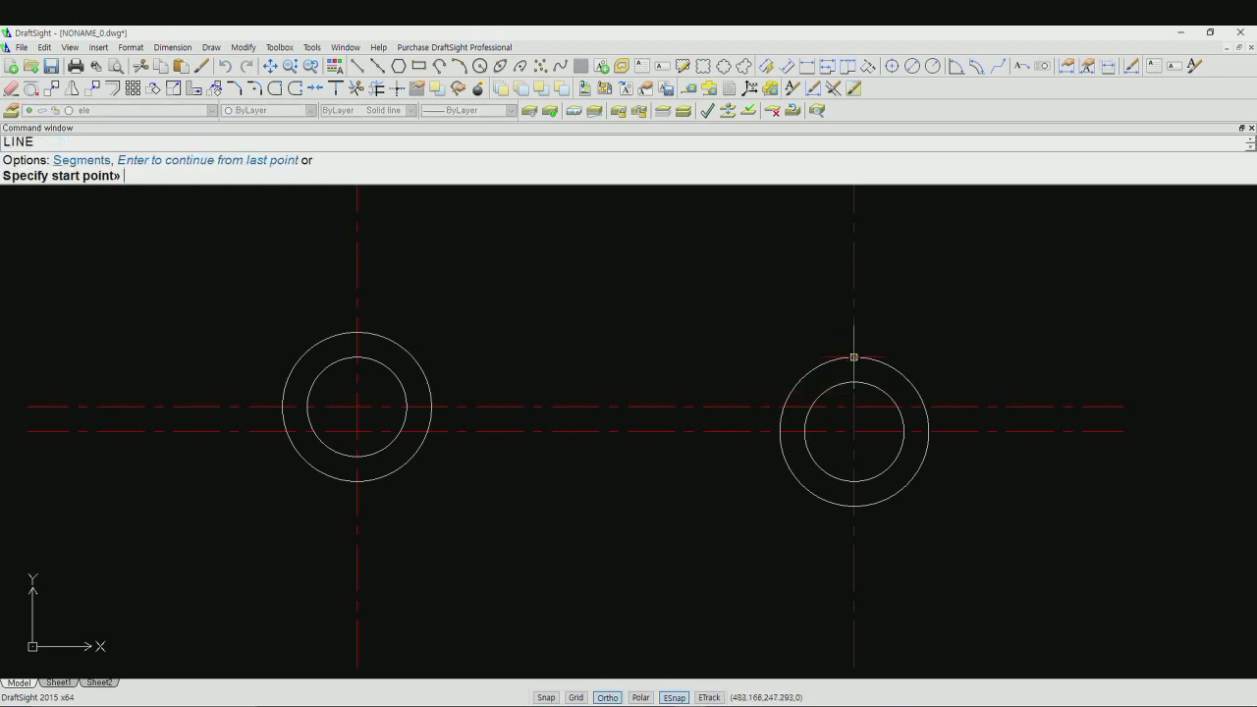
left_click(854, 358)
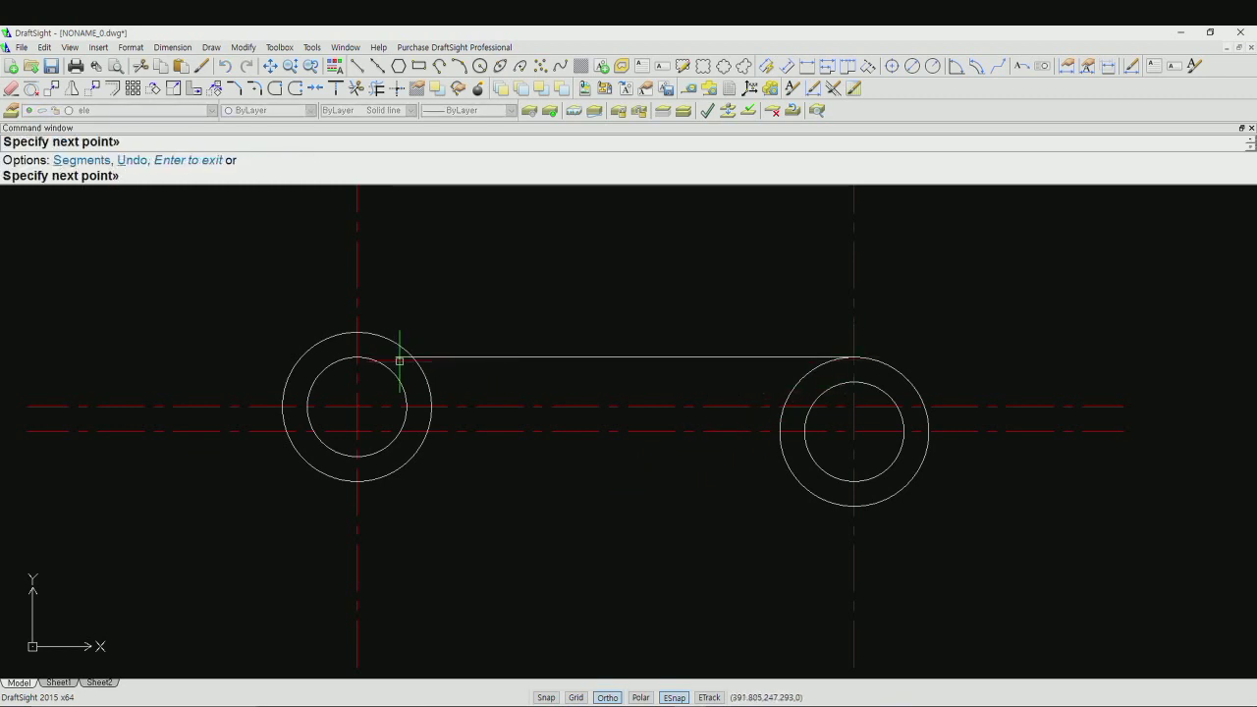
left_click(404, 373)
key("Return")
key("Return")
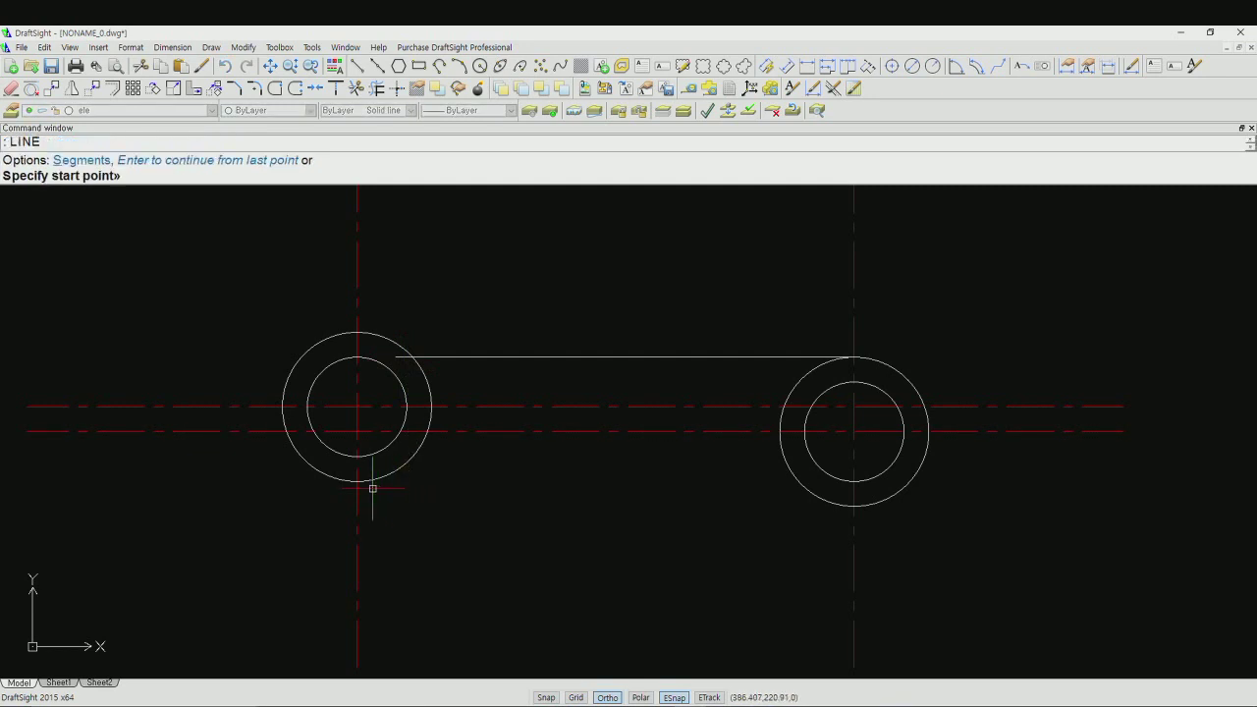
left_click(356, 481)
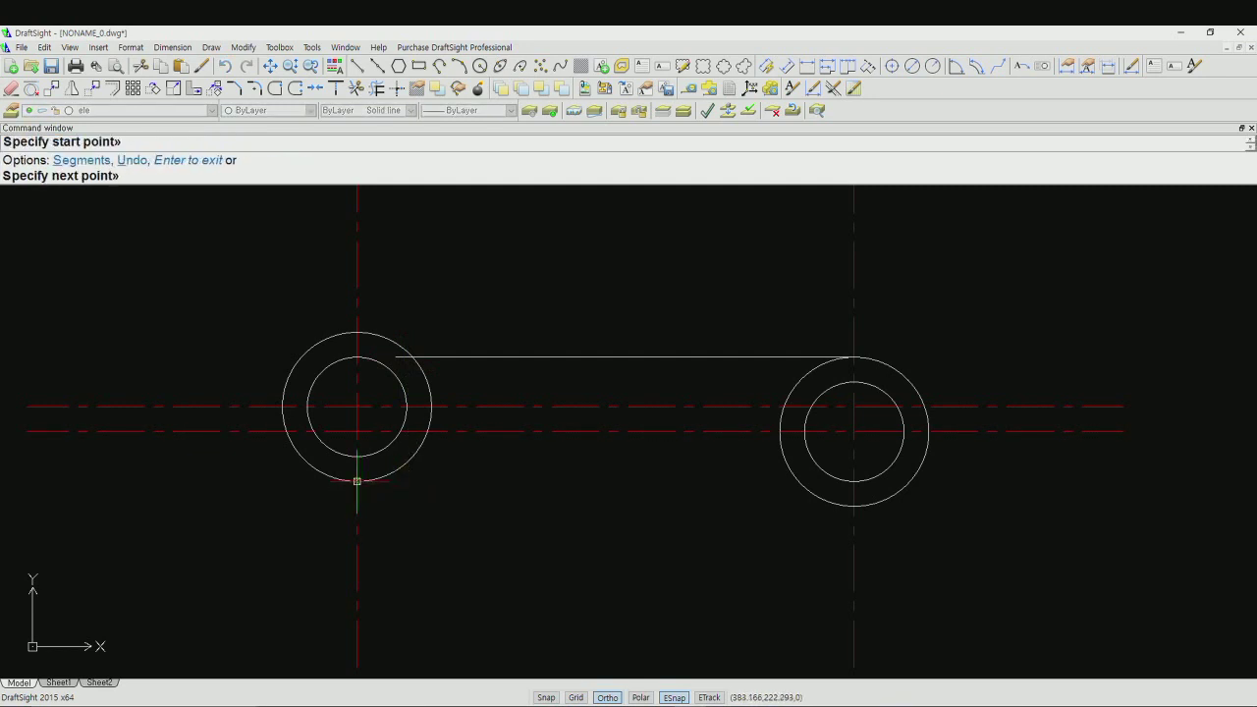
left_click(824, 489)
key("Return")
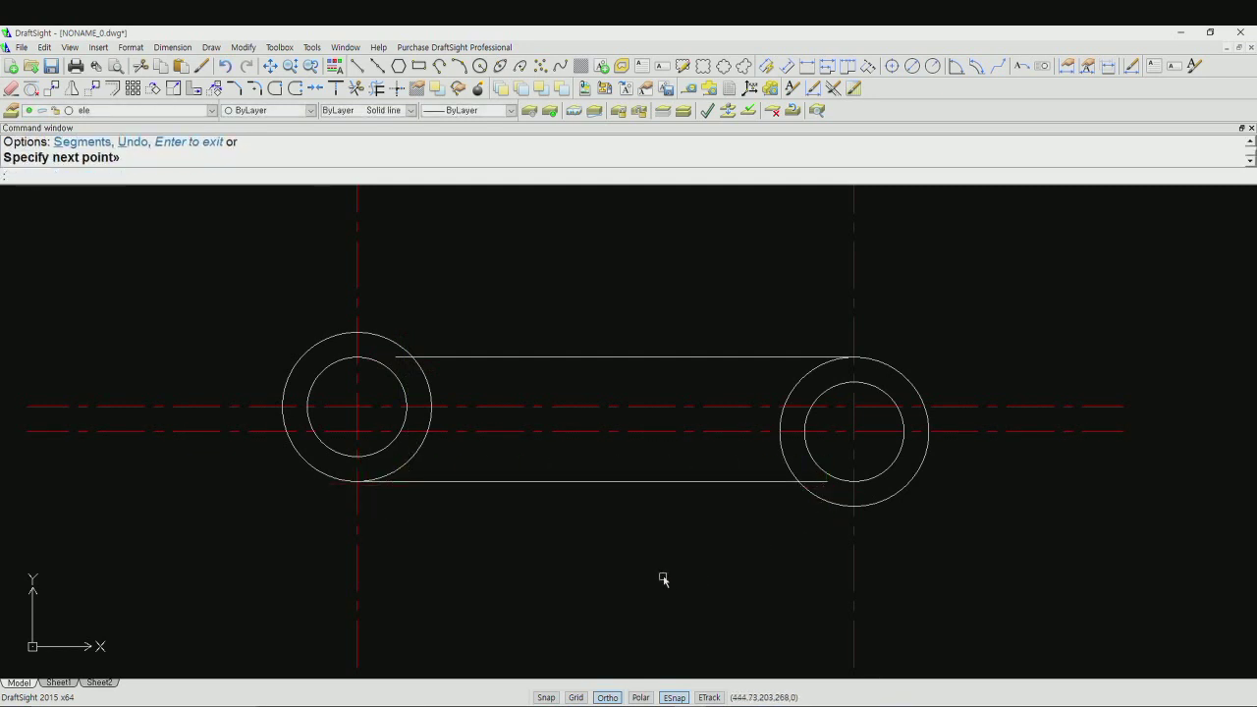
type("c")
key("Return")
type("t")
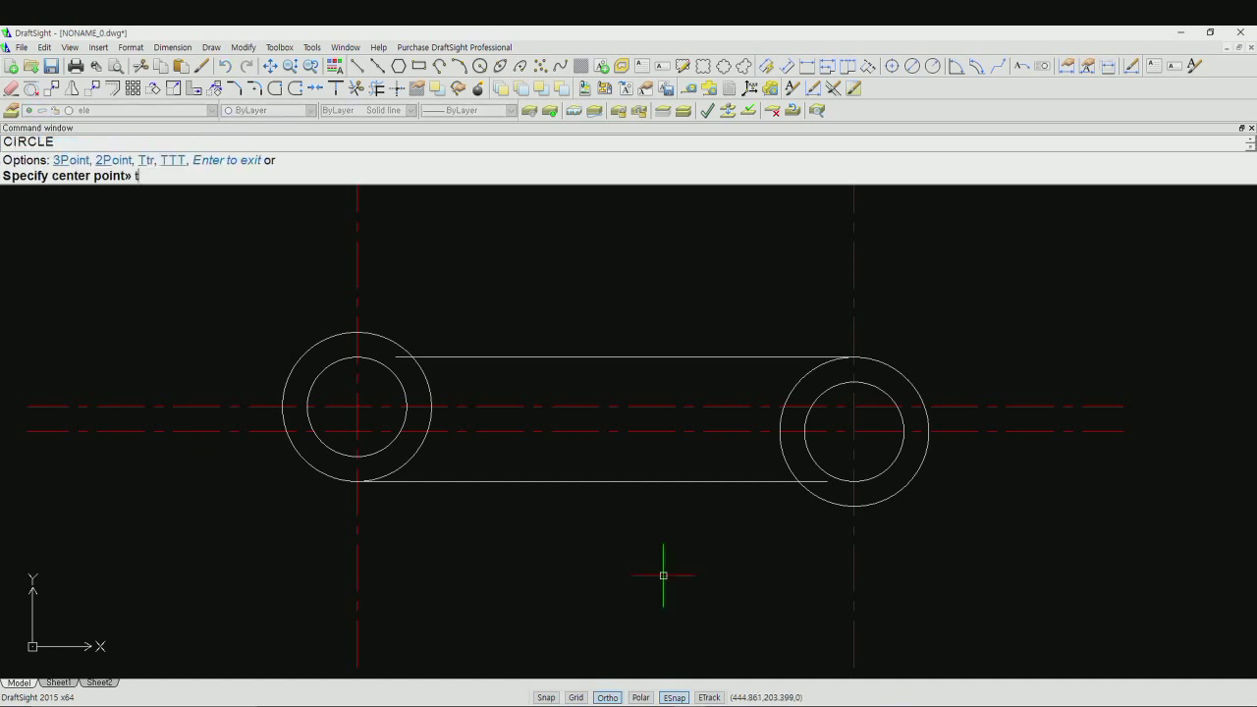
Step: Add a radius 10 circle tangent to the left outer circle and the top line
key("Return")
left_click(402, 343)
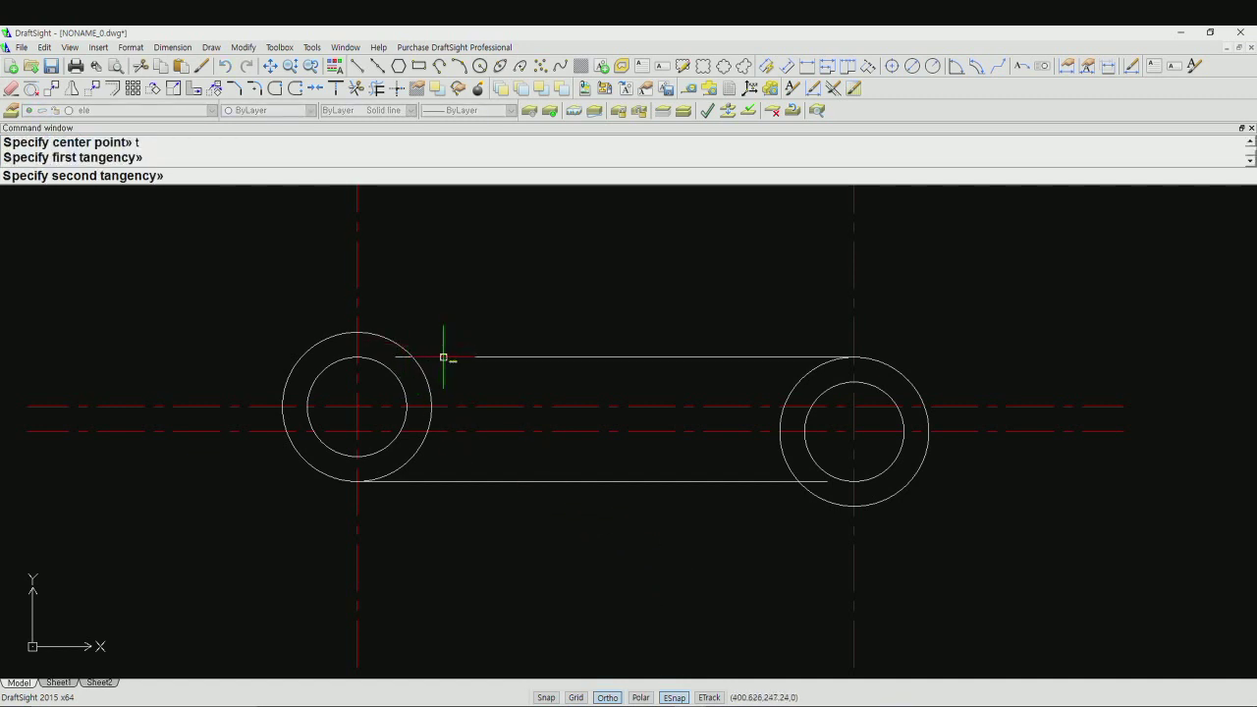
left_click(444, 357)
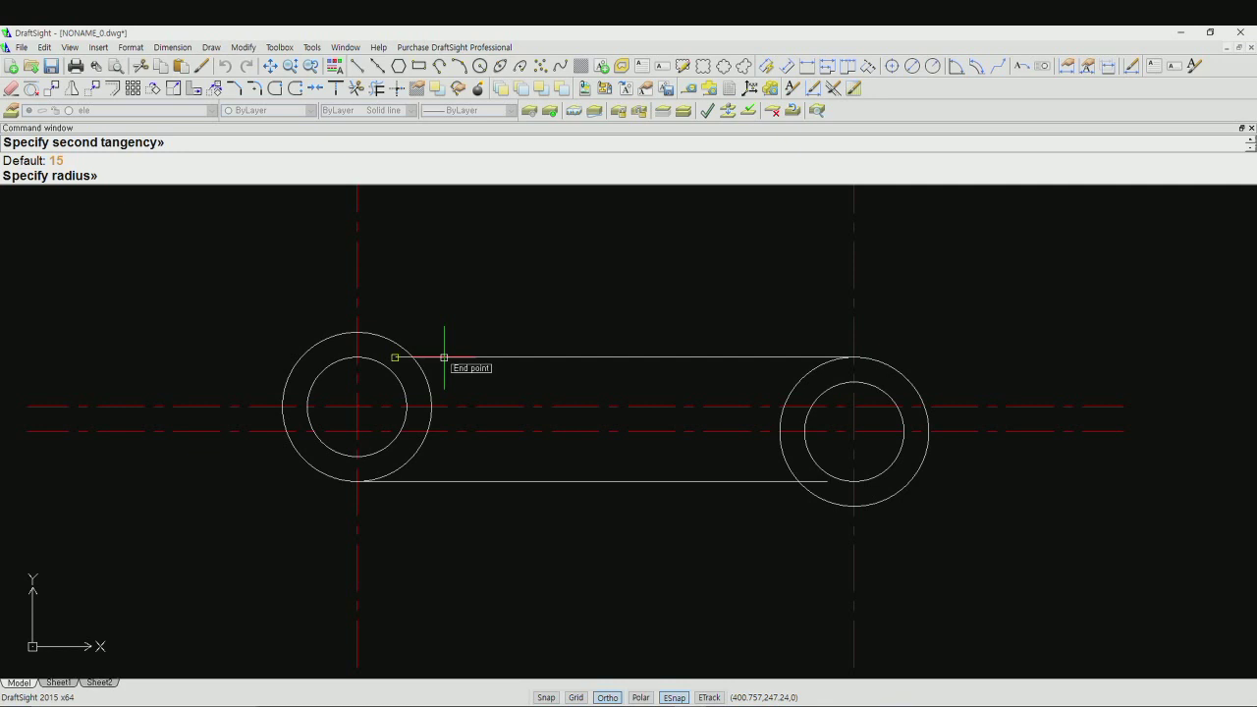
type("10")
key("Return")
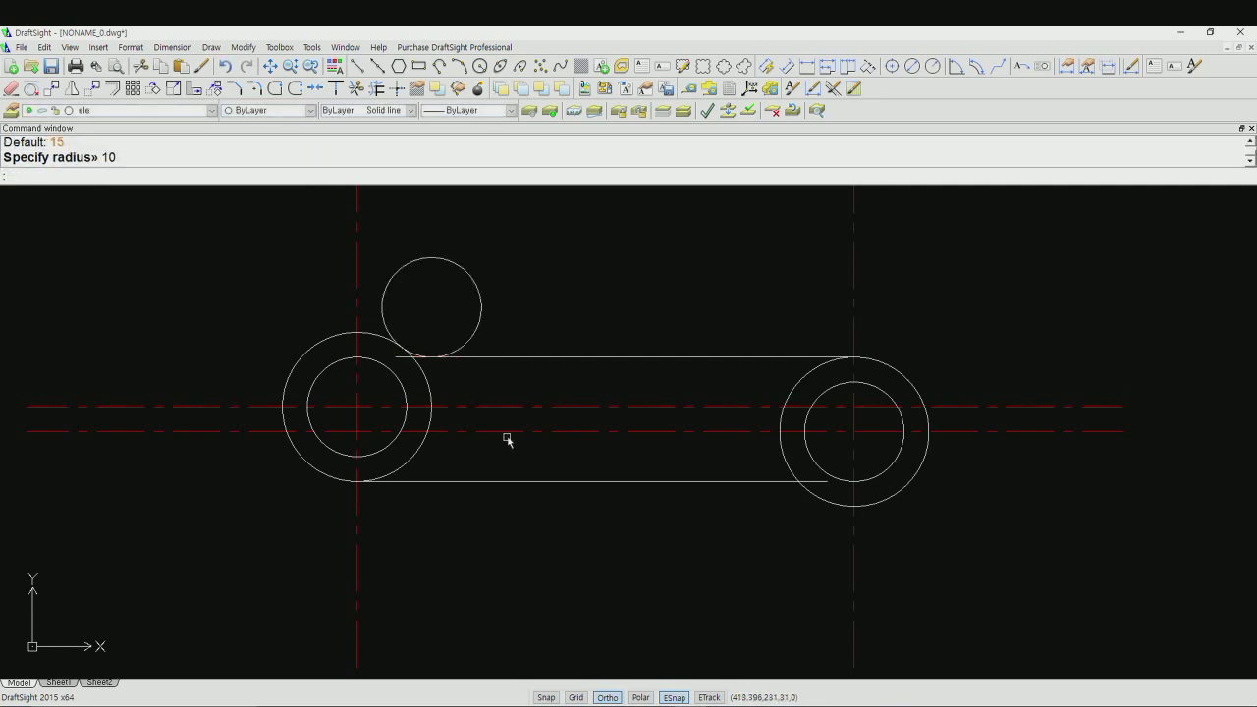
Step: Add a radius 10 circle tangent to the bottom line and the right outer ring
key("Return")
type("ter point»")
key("Return")
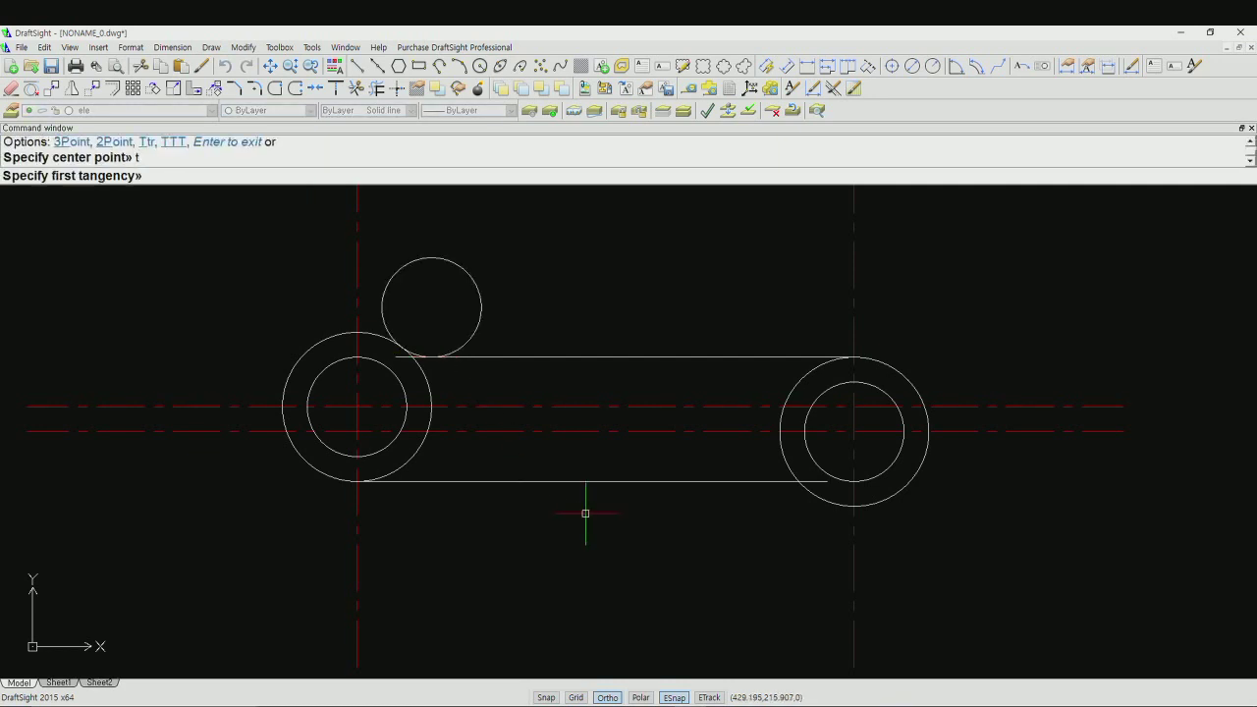
left_click(756, 482)
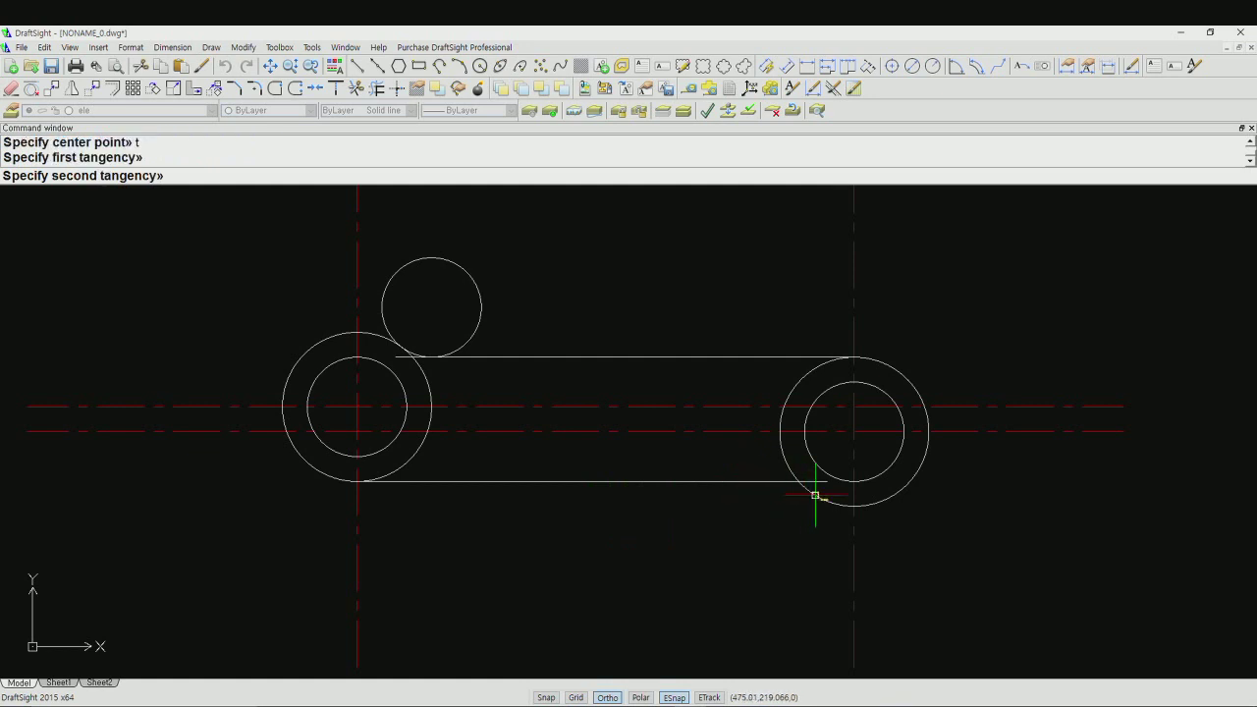
left_click(811, 498)
key("Return")
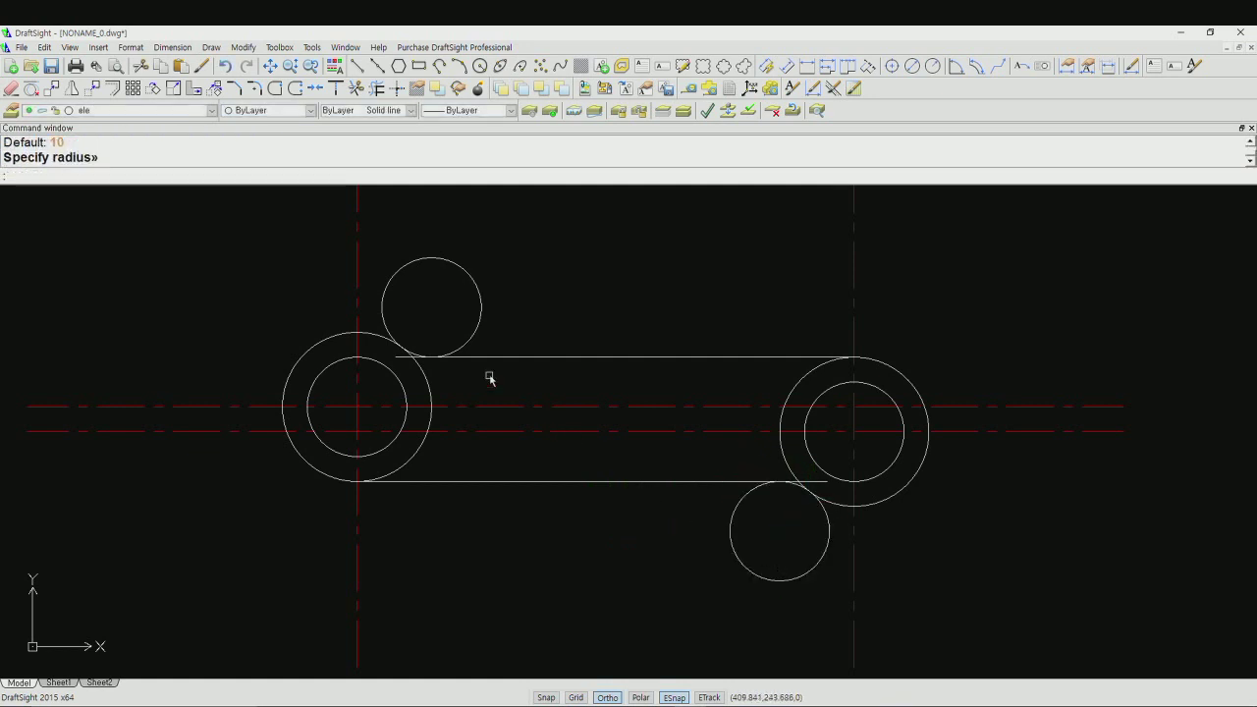
left_click(212, 110)
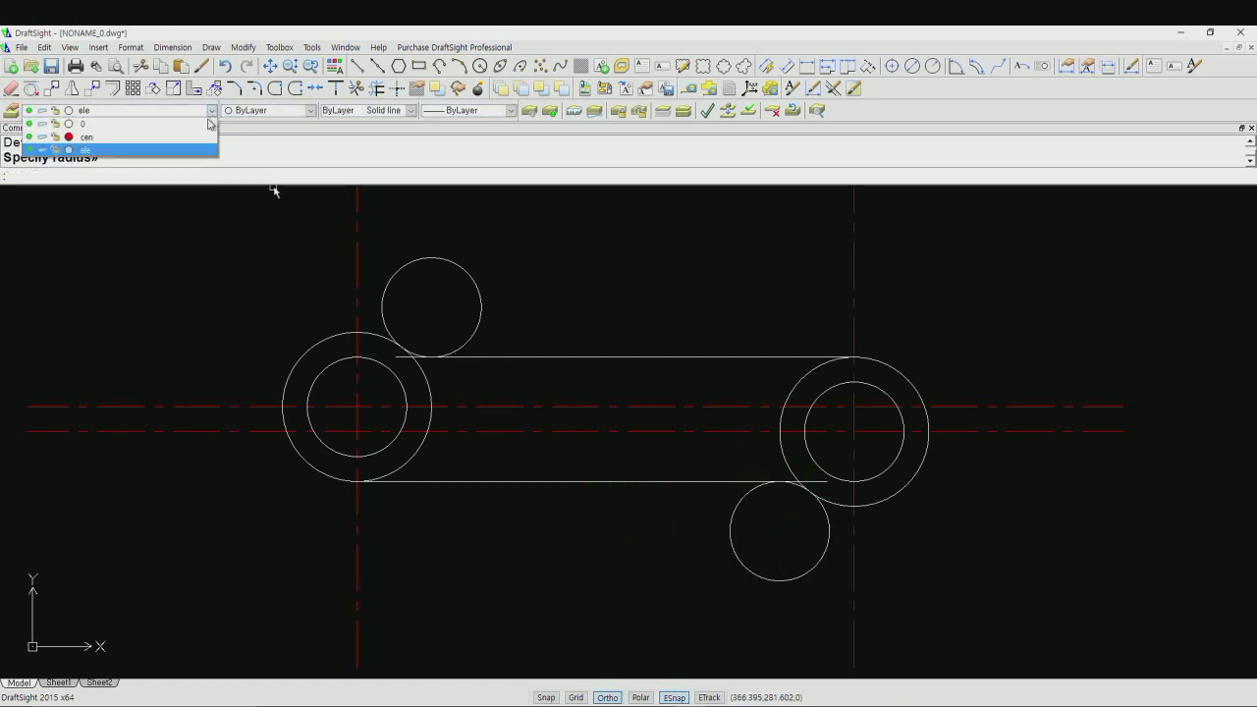
Step: Hide the cen layer and trim away the excess of the upper and lower helper circles
left_click(44, 137)
left_click(114, 293)
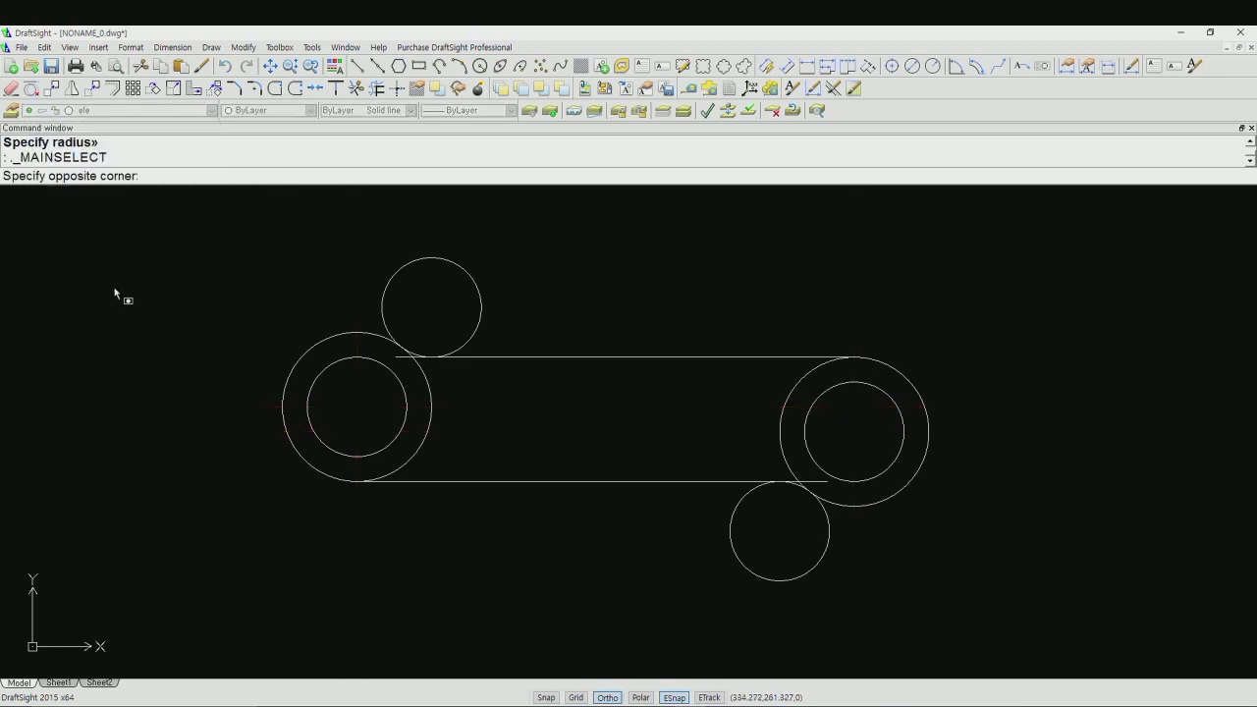
left_click(114, 290)
type("tr")
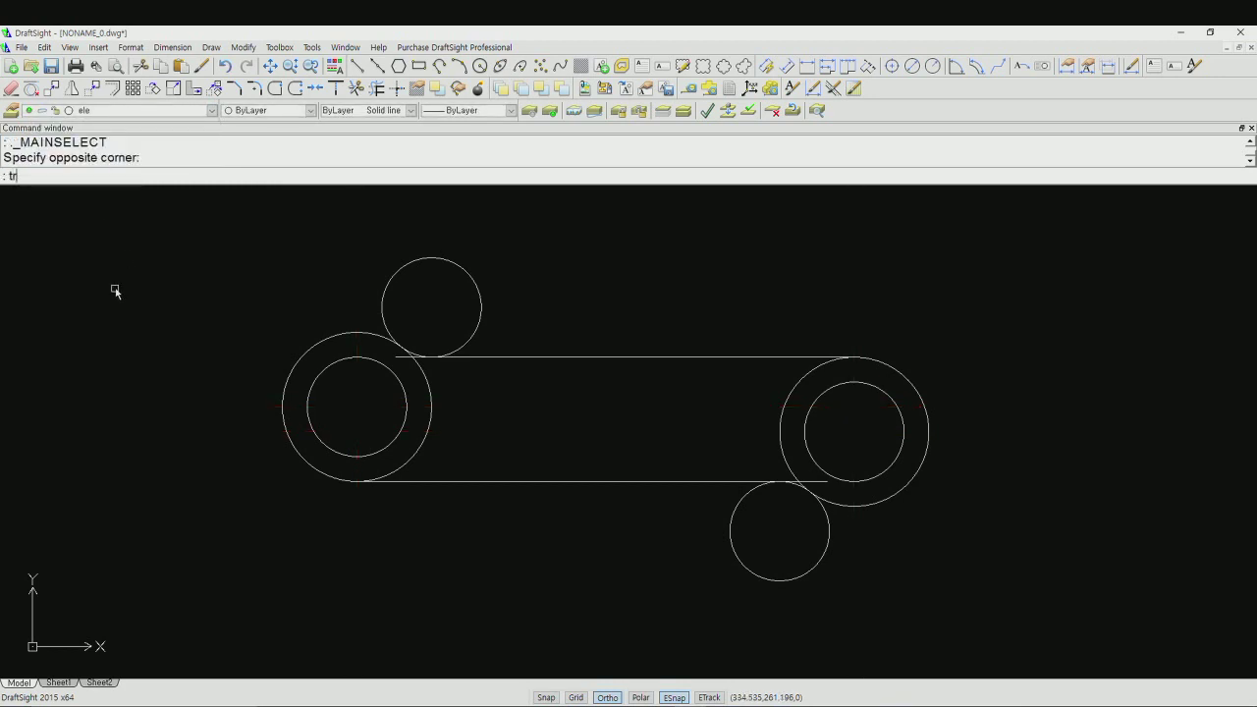
key("Return")
key("Return")
left_click(476, 269)
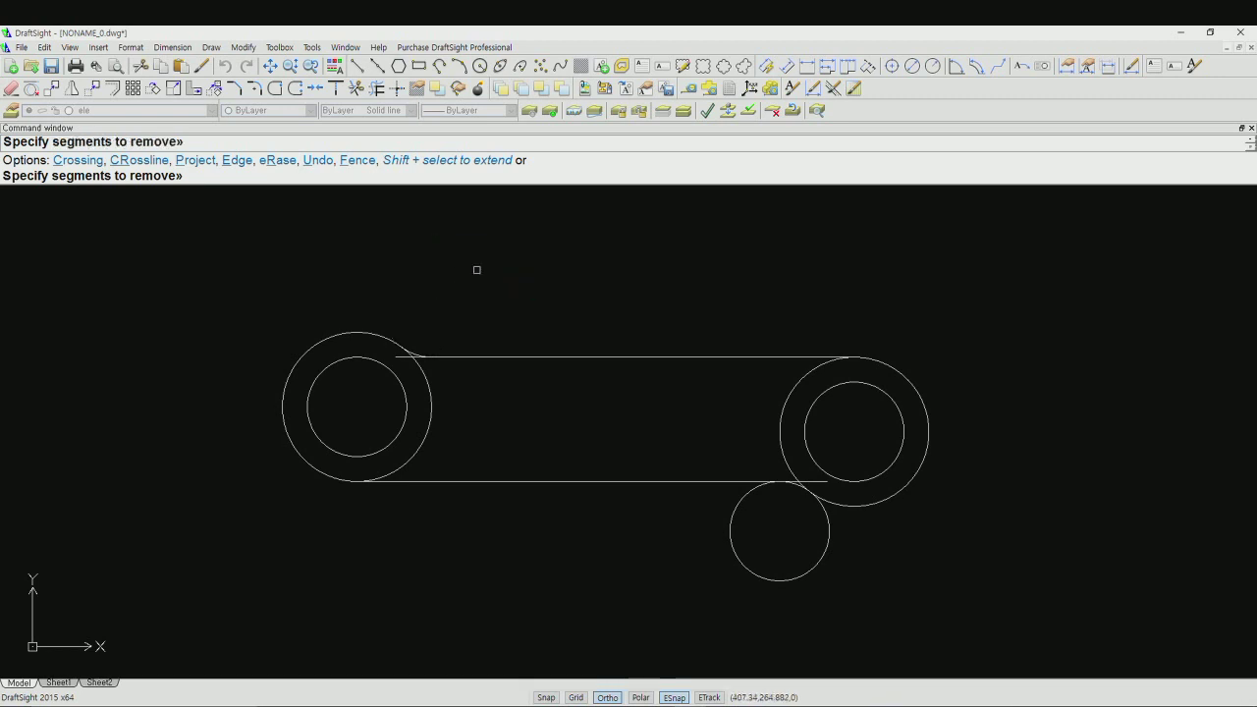
left_click(801, 618)
left_click(769, 567)
Step: Trim the top-edge overhang and leftover ring arc at the link's left end
scroll(815, 496, "up", 2)
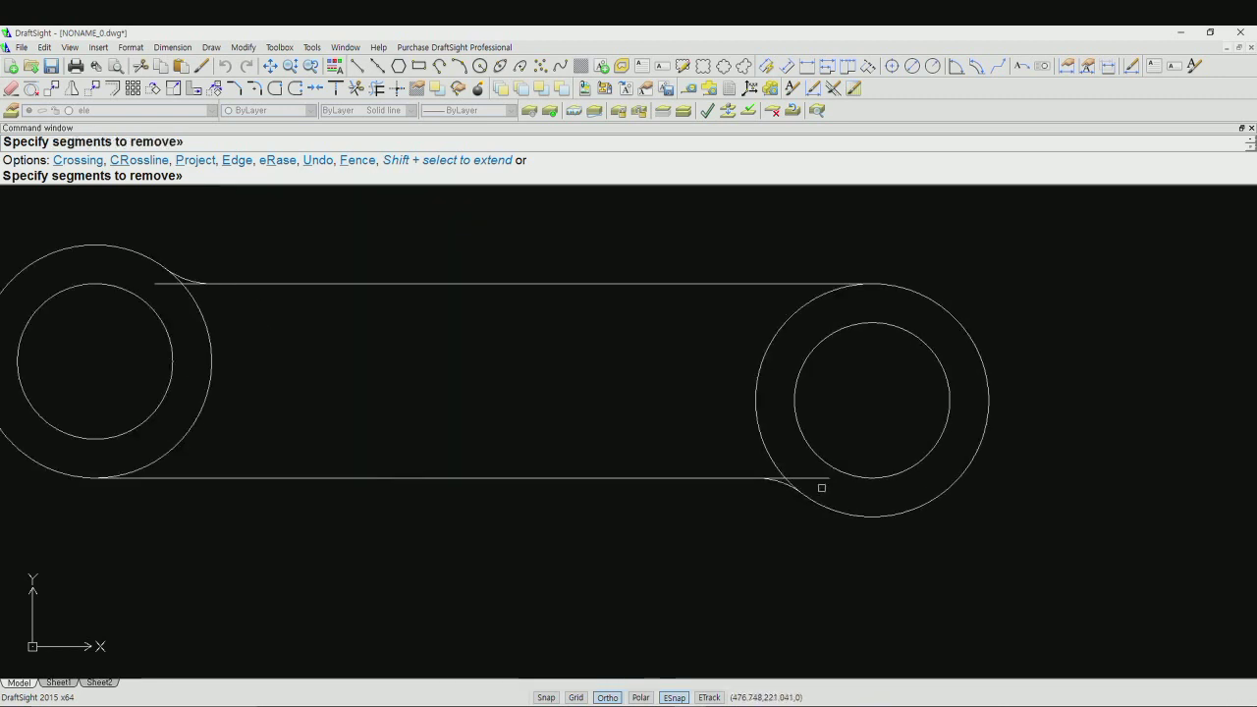
scroll(820, 487, "up", 2)
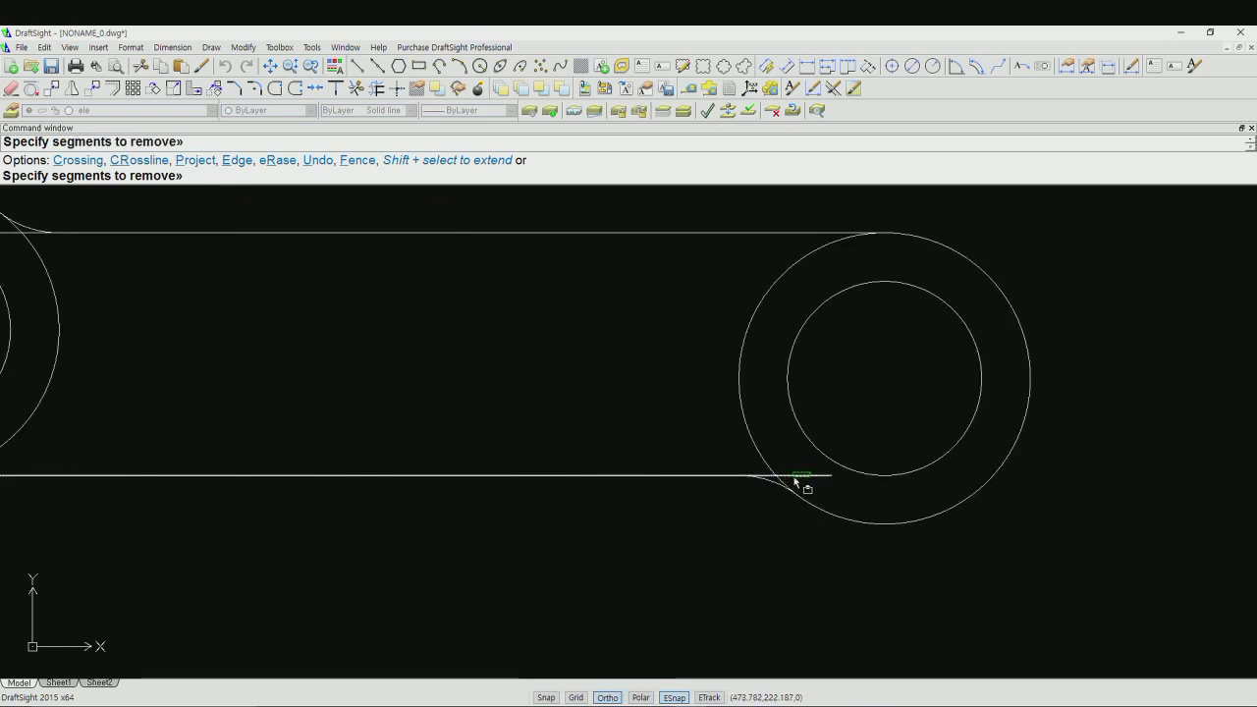
scroll(775, 476, "up", 2)
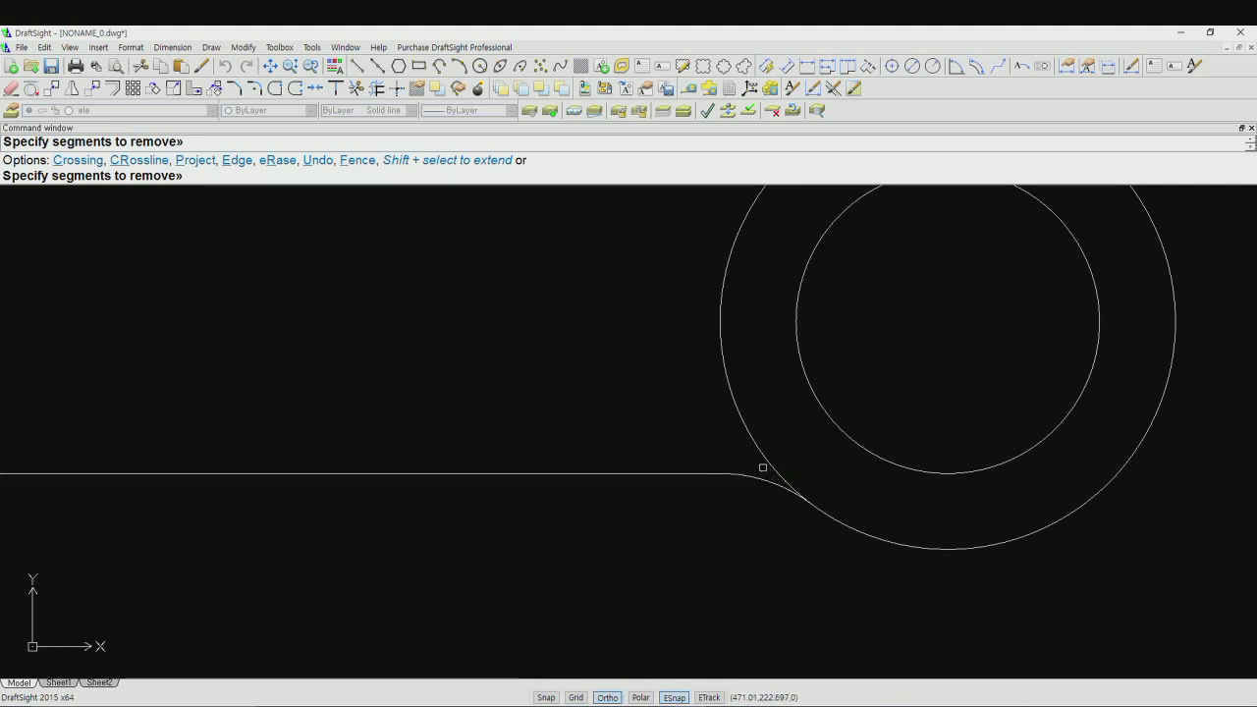
scroll(751, 453, "down", 2)
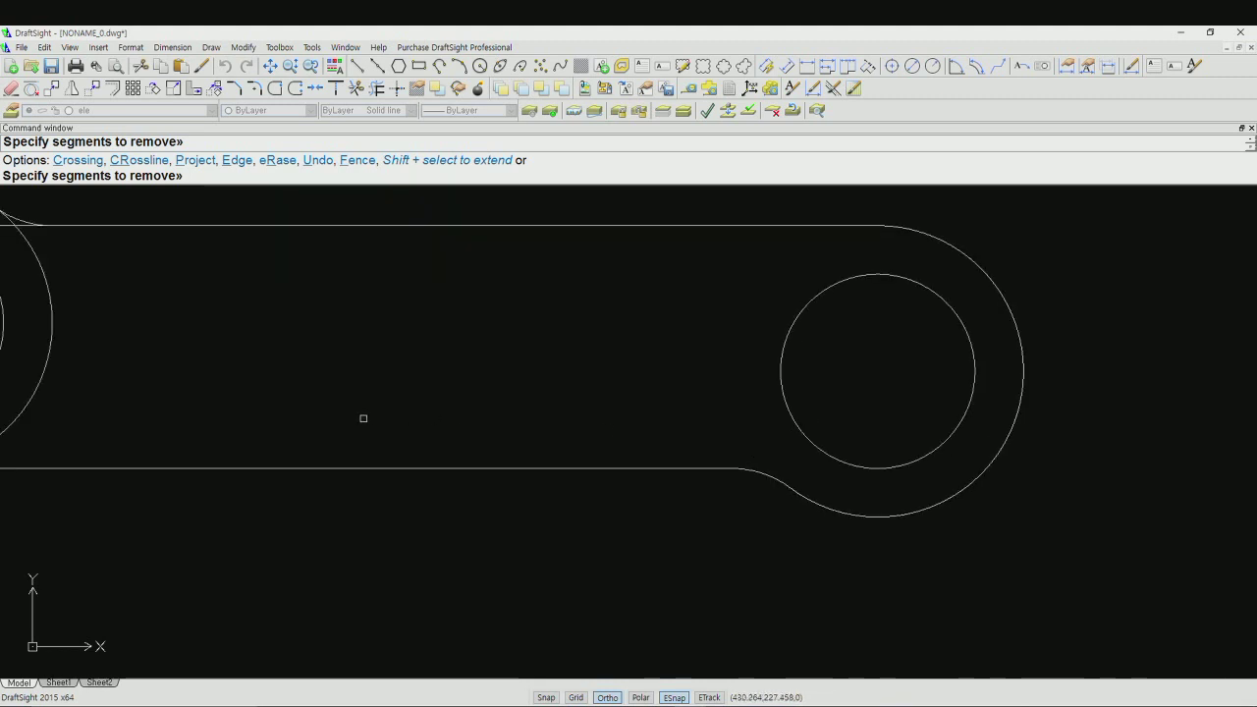
middle_click_drag(363, 418, 737, 518)
scroll(560, 435, "up", 1)
scroll(457, 351, "up", 2)
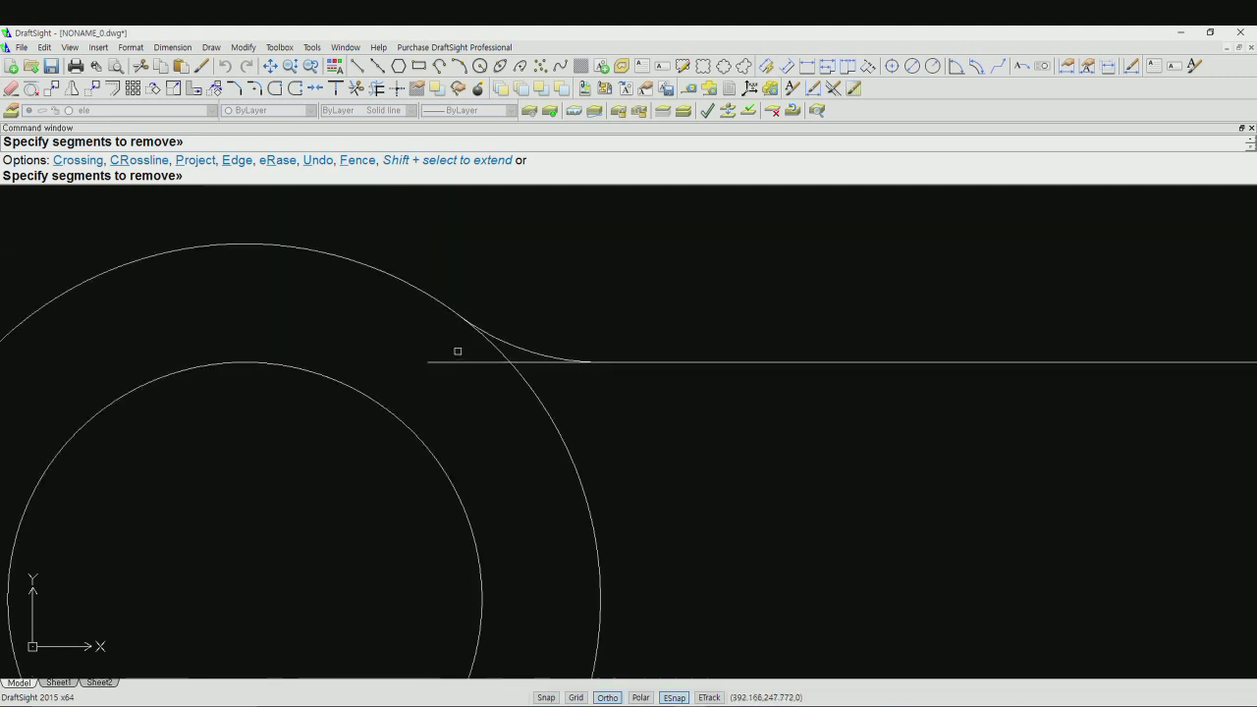
left_click(472, 361)
scroll(547, 396, "down", 2)
middle_click_drag(626, 438, 505, 357)
left_click(447, 426)
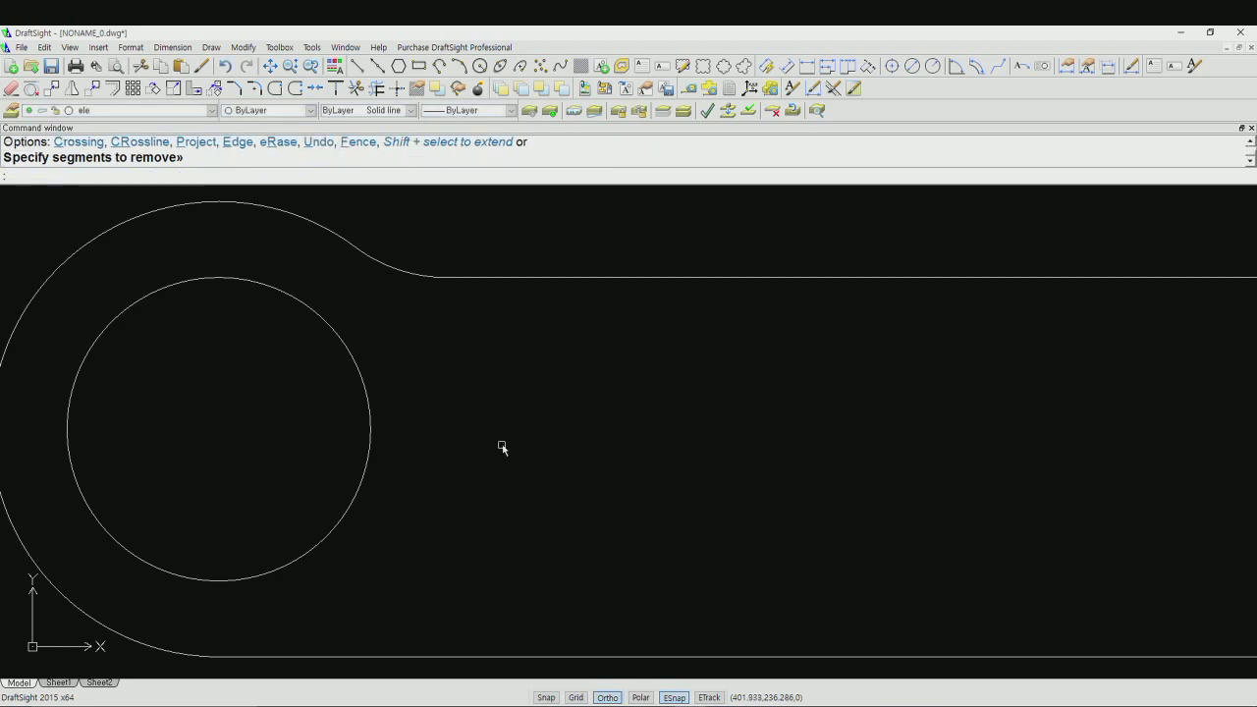
Step: Show the cen centerline layer again and zoom out to display every drawing
left_click(212, 110)
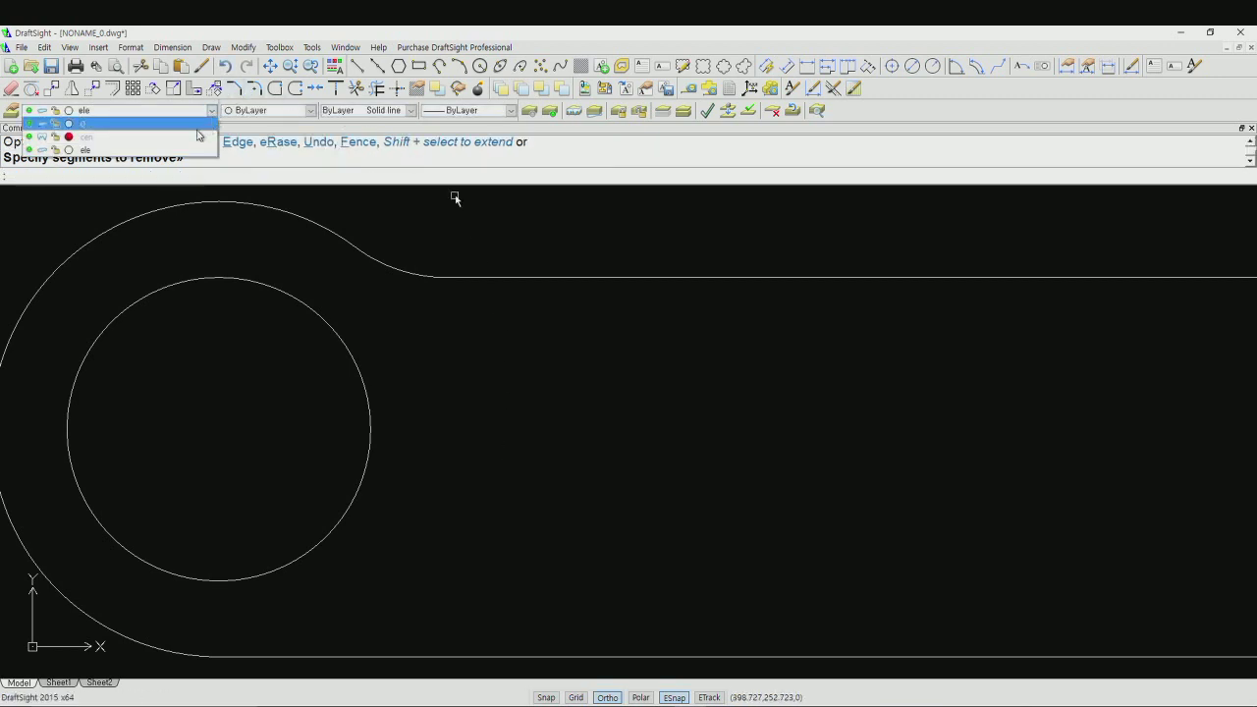
left_click(43, 136)
left_click(513, 413)
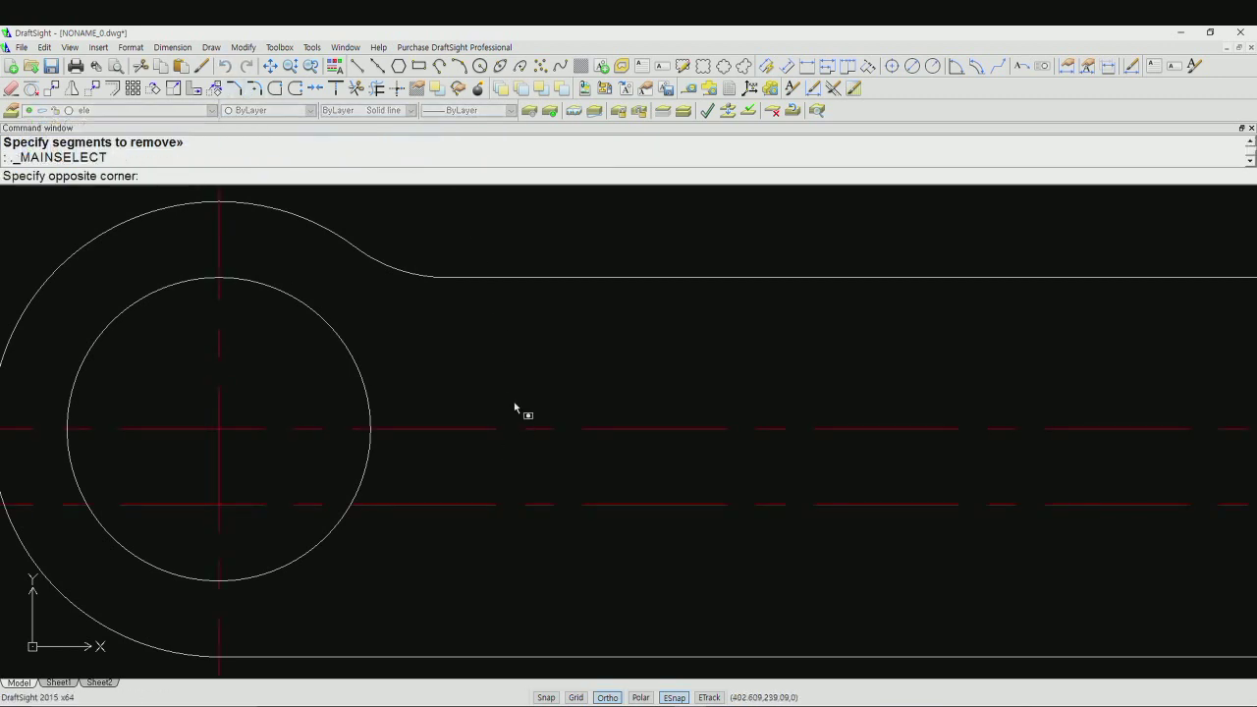
left_click(514, 402)
type("z")
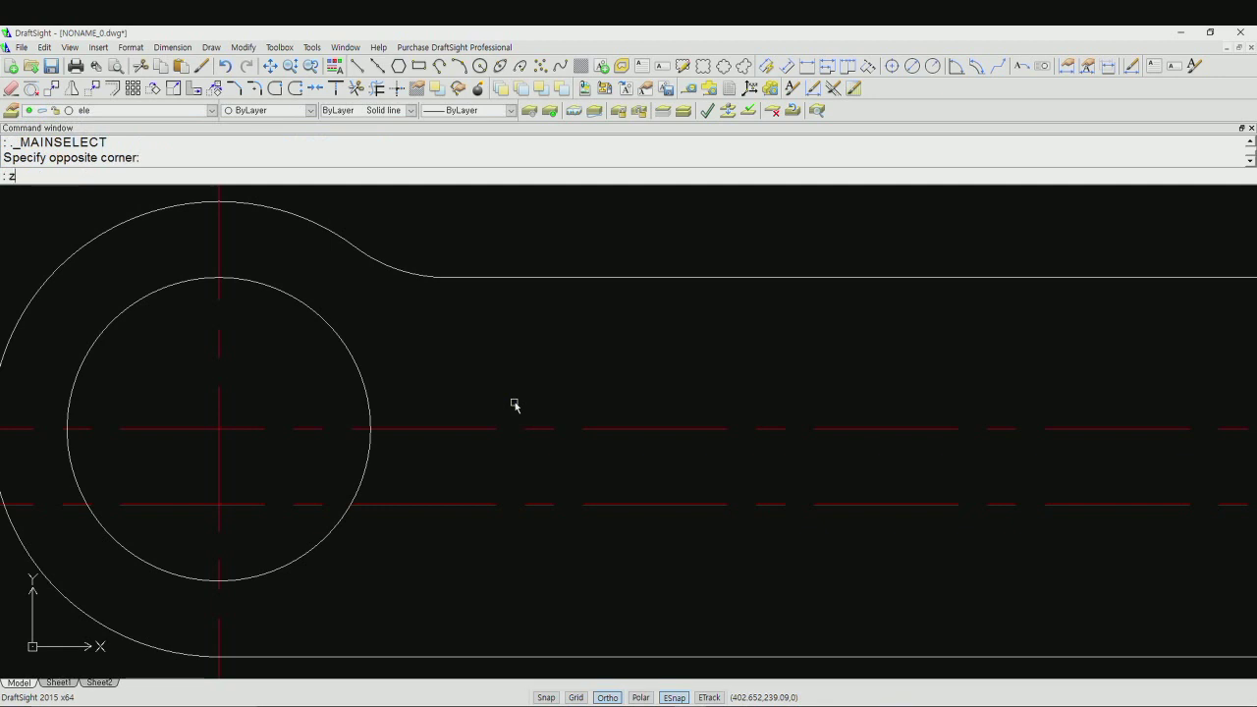
key("Return")
type("a")
key("Return")
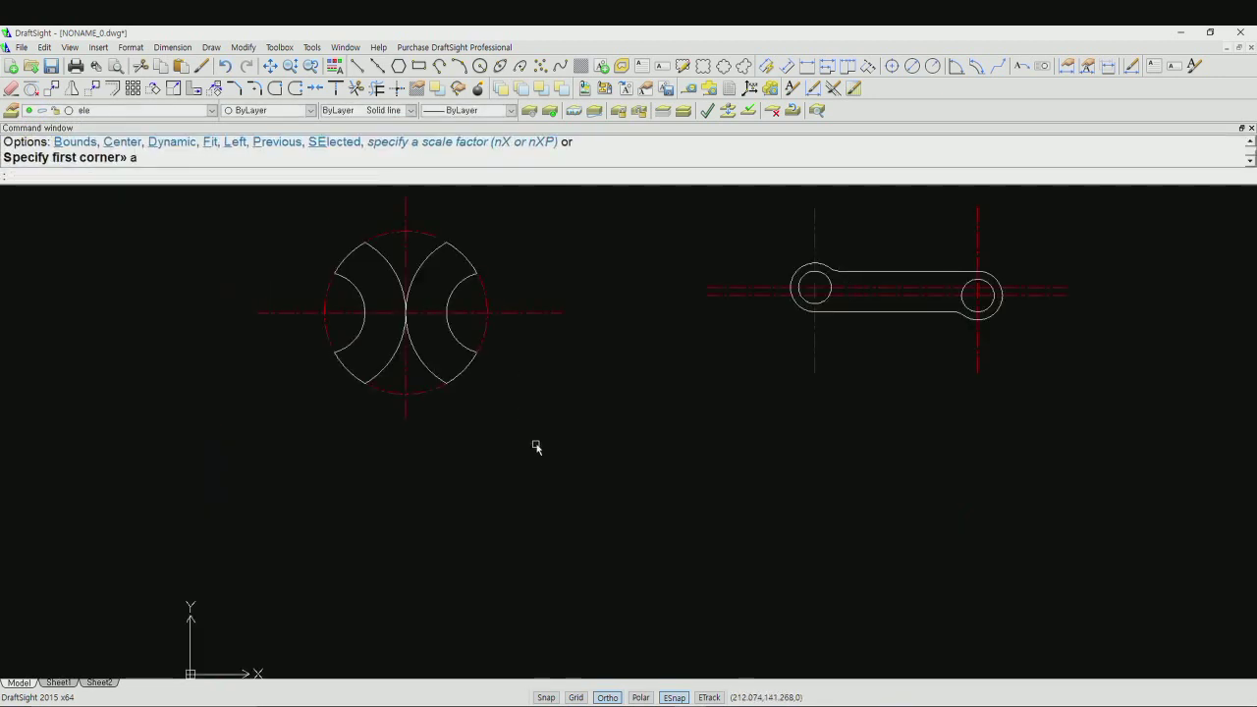
Step: Make cen the current layer and start the LINE command
left_click(210, 110)
left_click(191, 142)
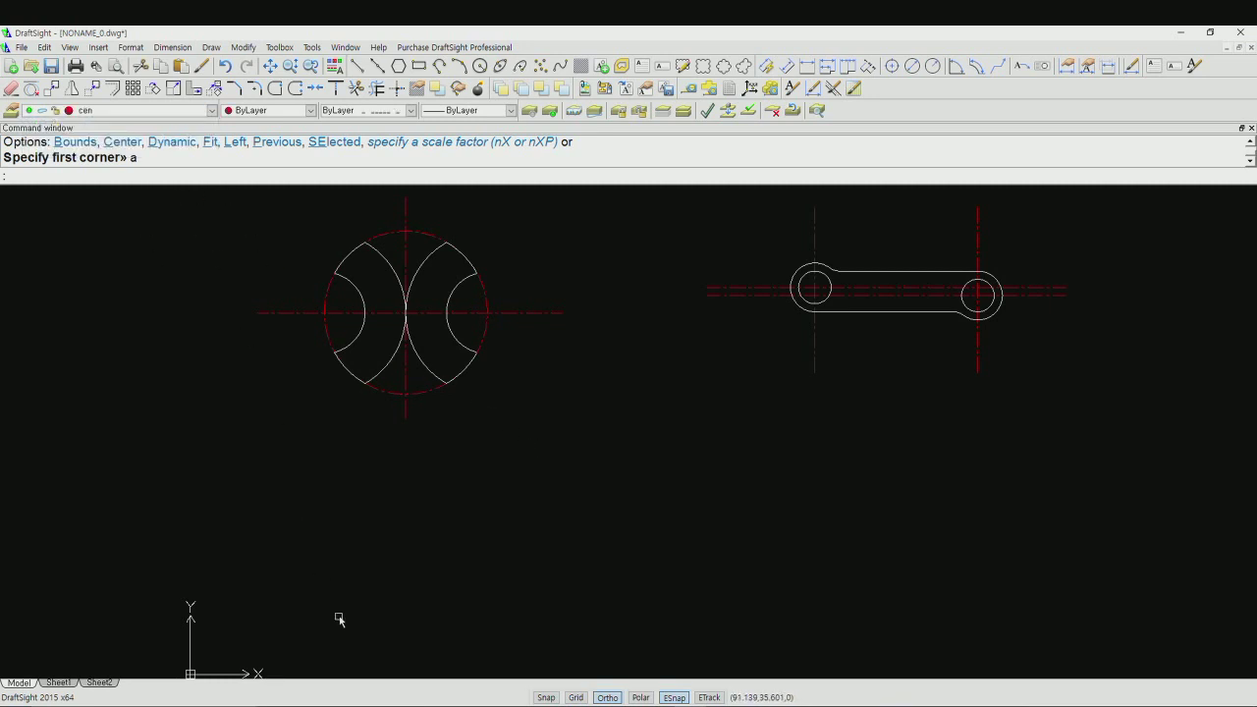
type("l")
key("Return")
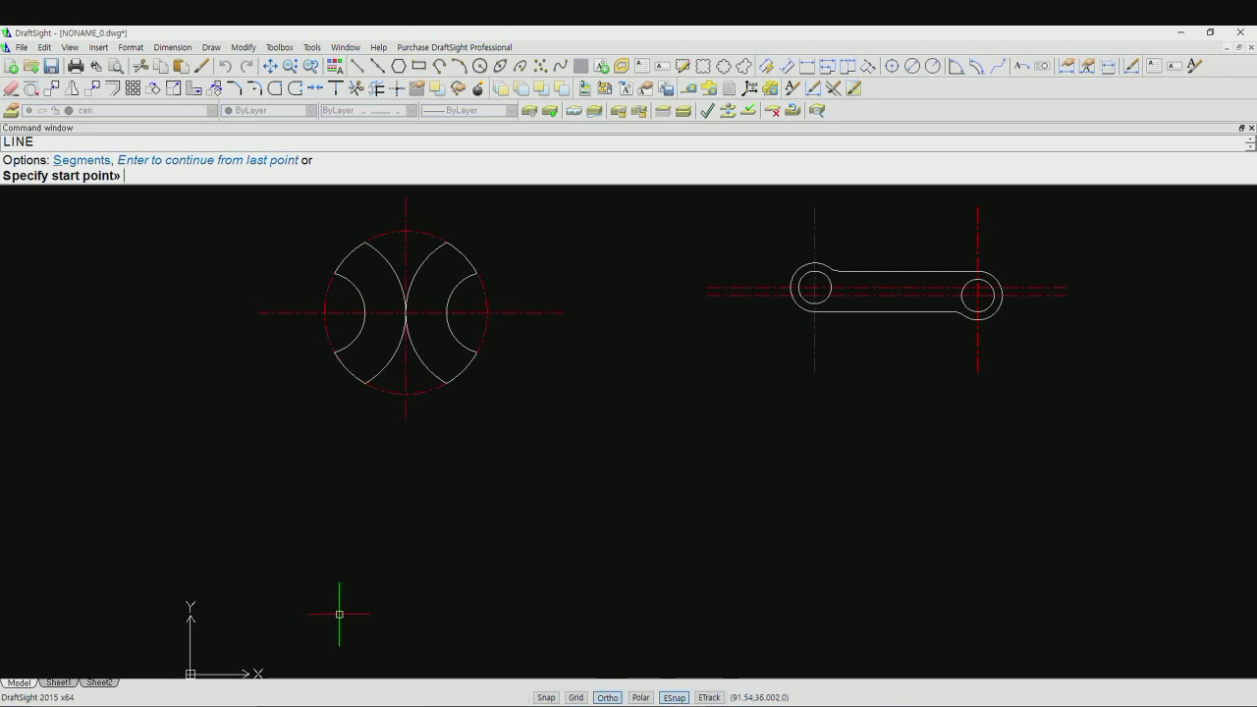
Step: Draw a horizontal centerline and offset copies 40 above and below it
left_click(260, 562)
left_click(592, 566)
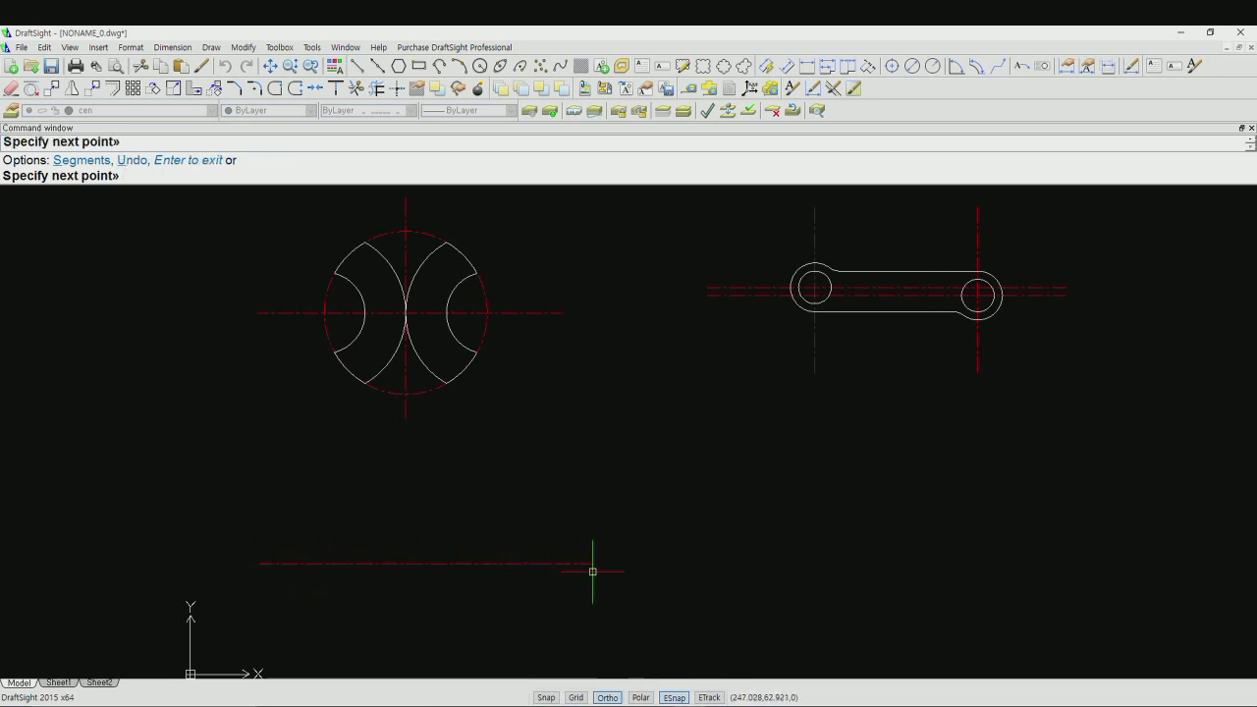
key("Return")
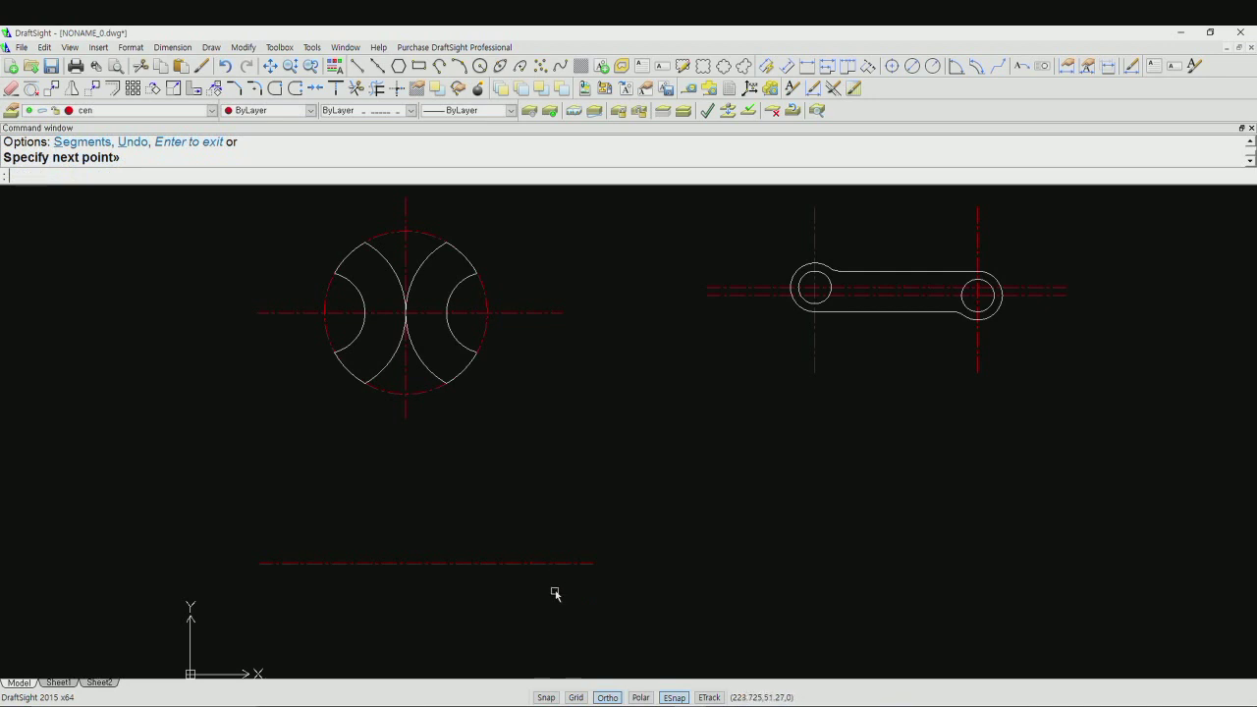
type("o")
key("Return")
type("4")
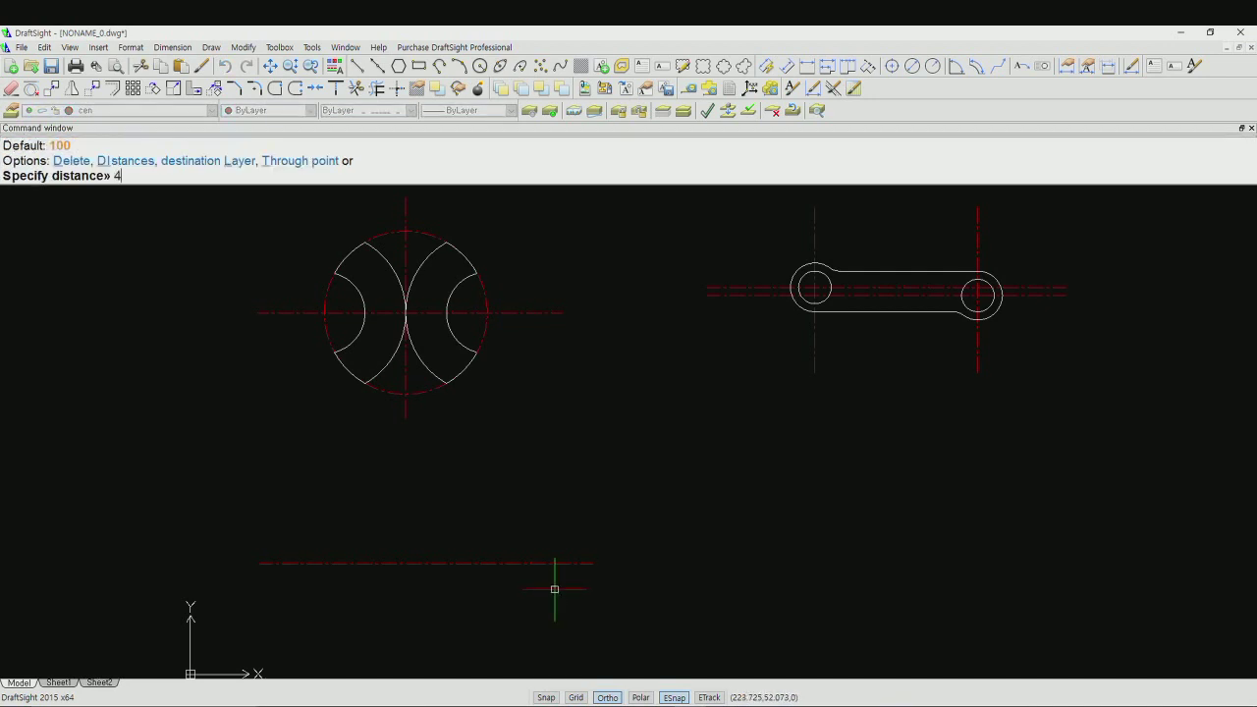
key("Return")
left_click(556, 564)
left_click(557, 553)
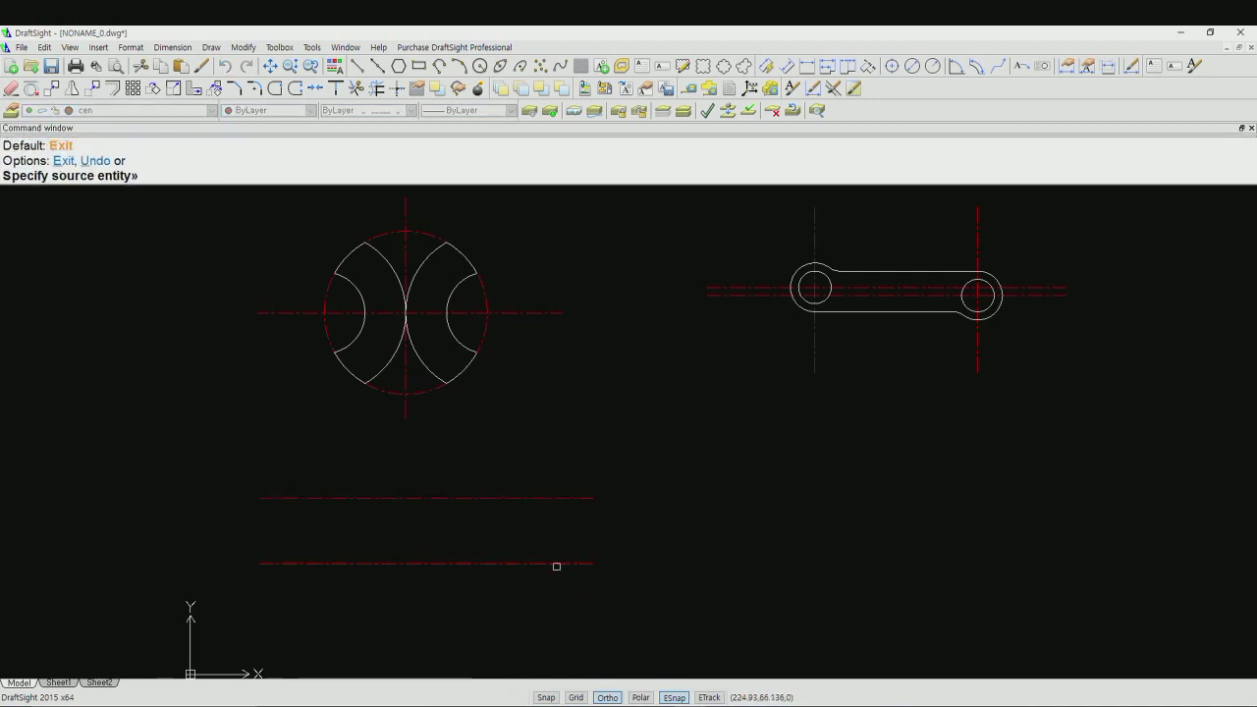
left_click(556, 565)
left_click(556, 579)
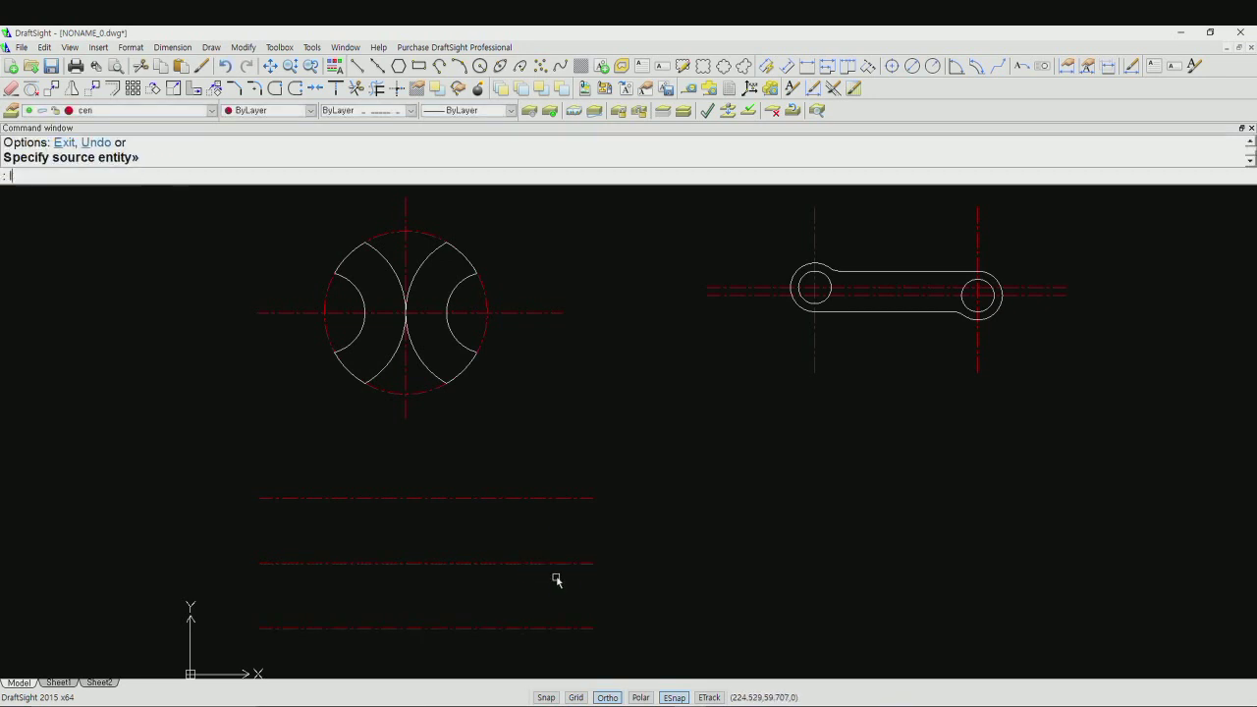
key("Escape")
Step: Draw a vertical centerline and offset a copy 120 to its right
type("l")
key("Return")
left_click(342, 456)
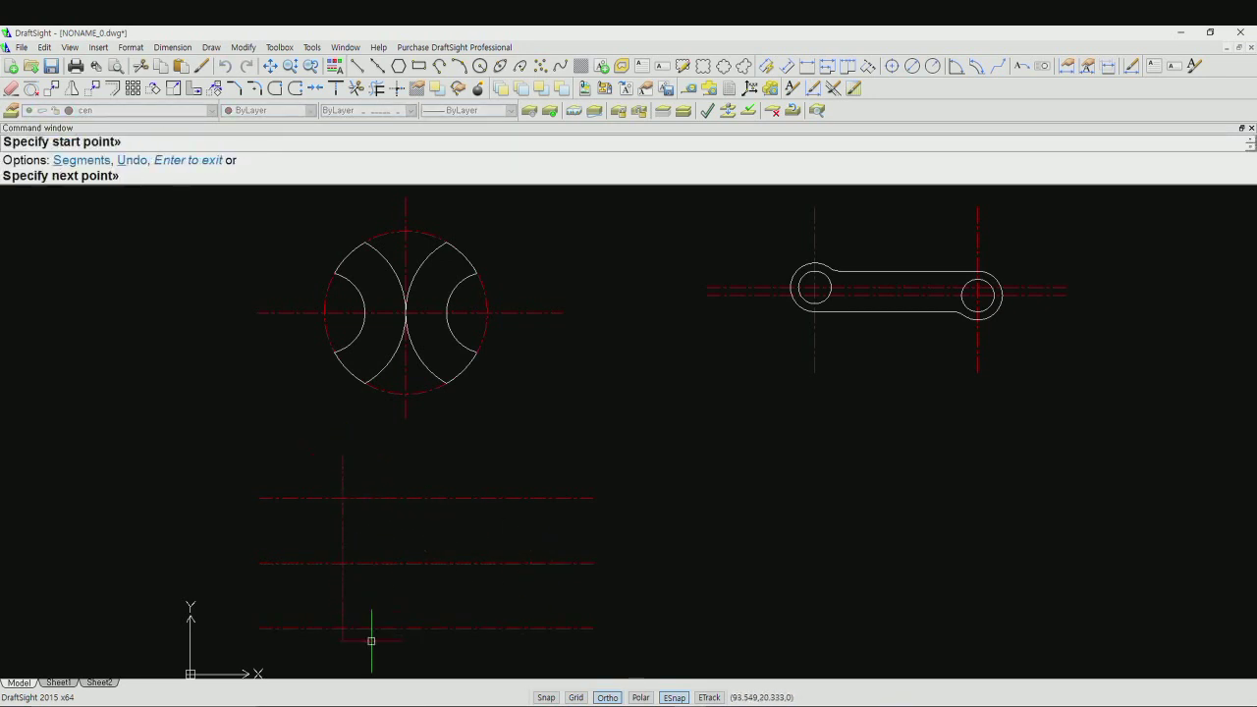
left_click(381, 657)
key("Return")
type("o")
key("Return")
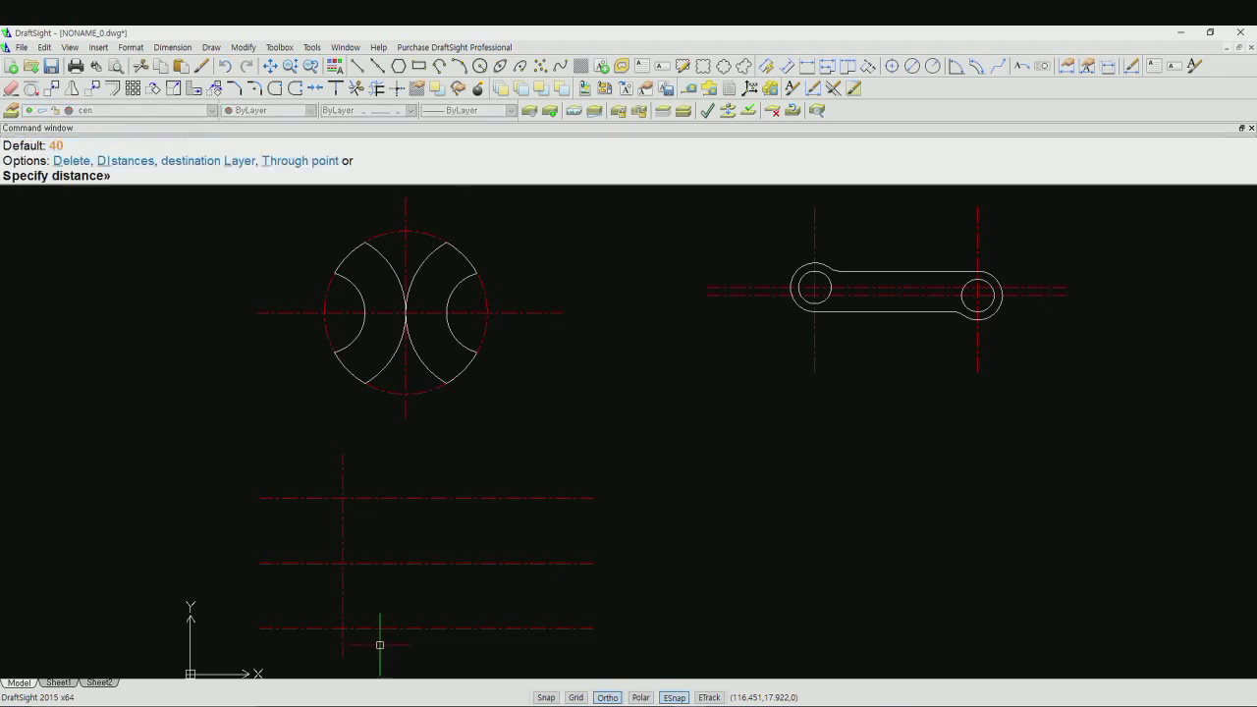
type("120")
key("Return")
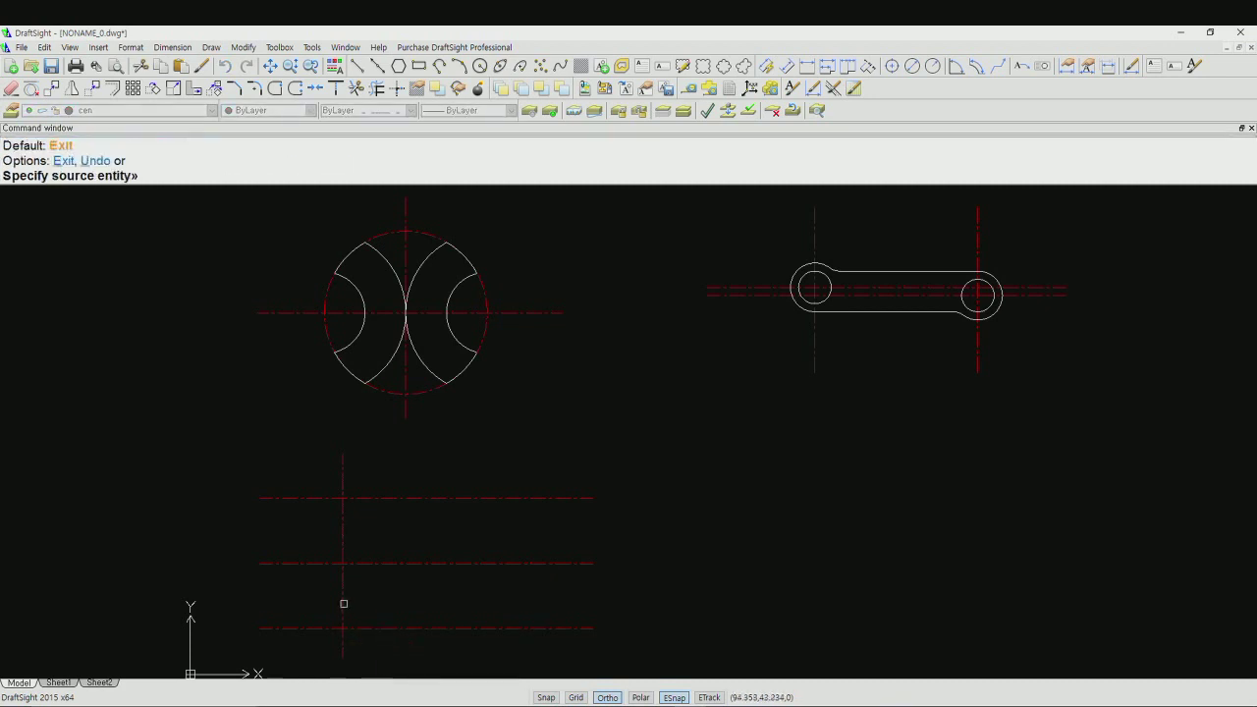
left_click(343, 604)
left_click(366, 605)
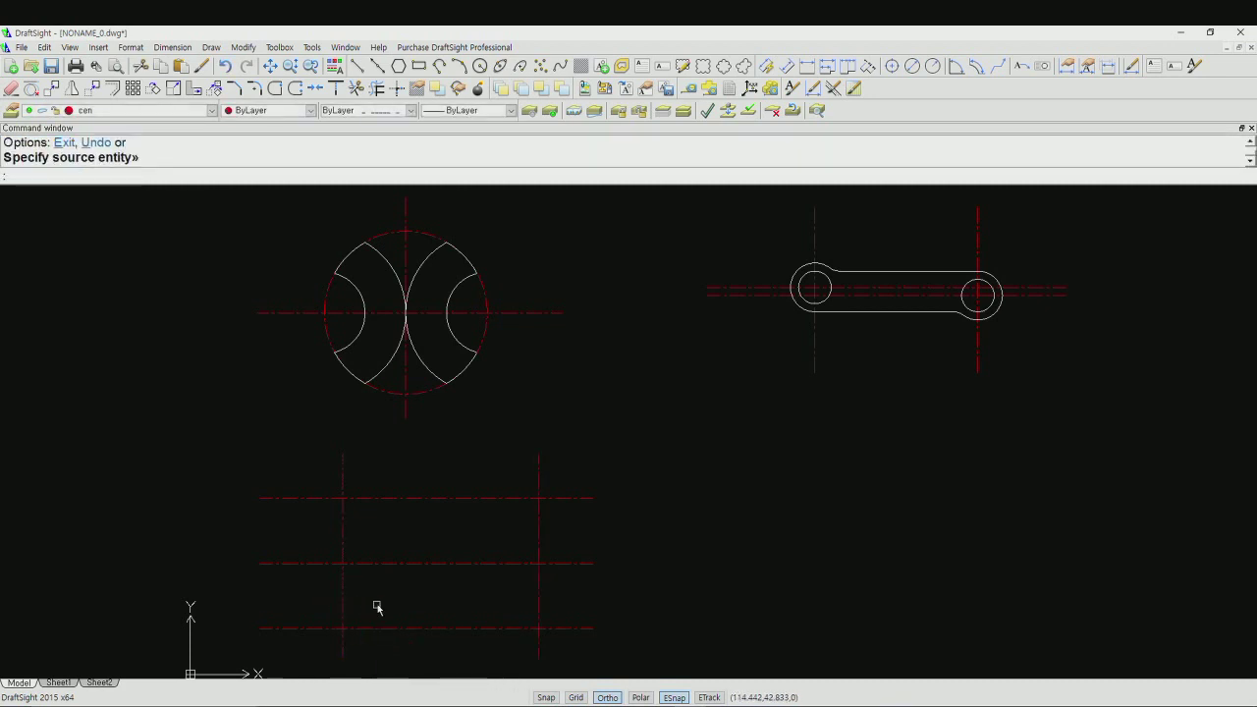
left_click(147, 110)
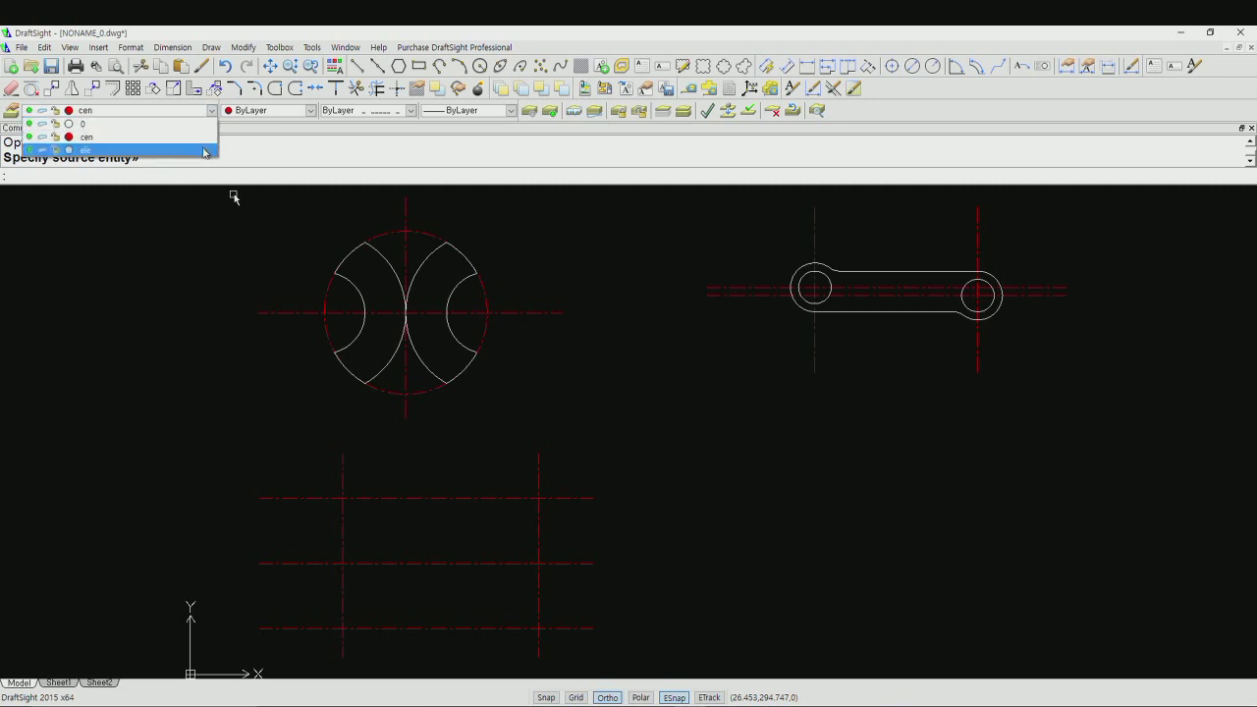
Step: On the ele layer, draw a radius-15 circle at the left middle crossing
left_click(78, 132)
key("Escape")
type("c")
key("Return")
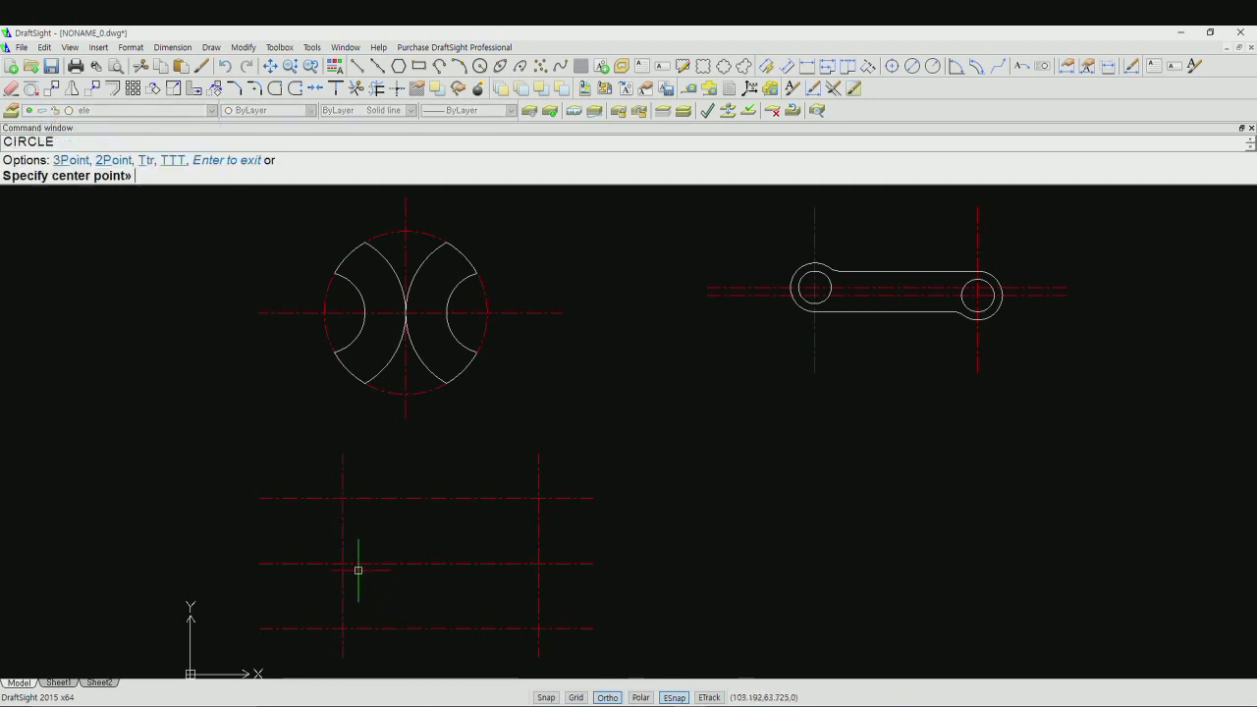
left_click(342, 563)
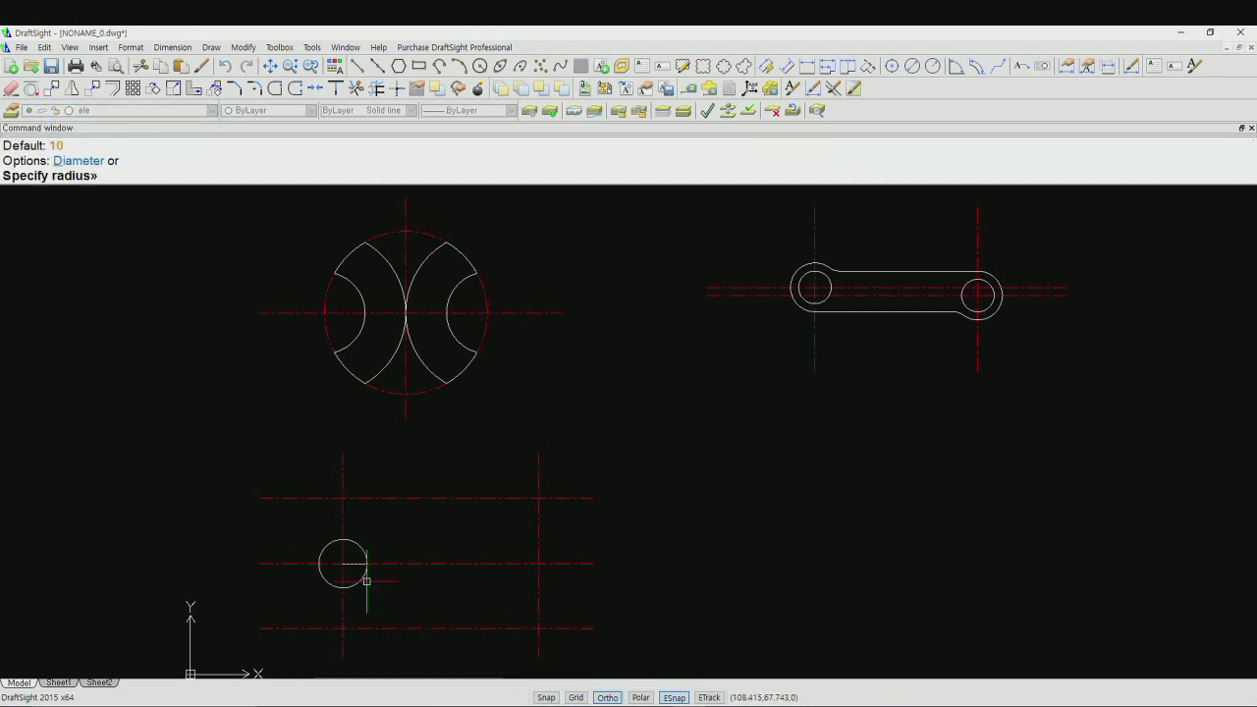
type("15")
key("Return")
key("Return")
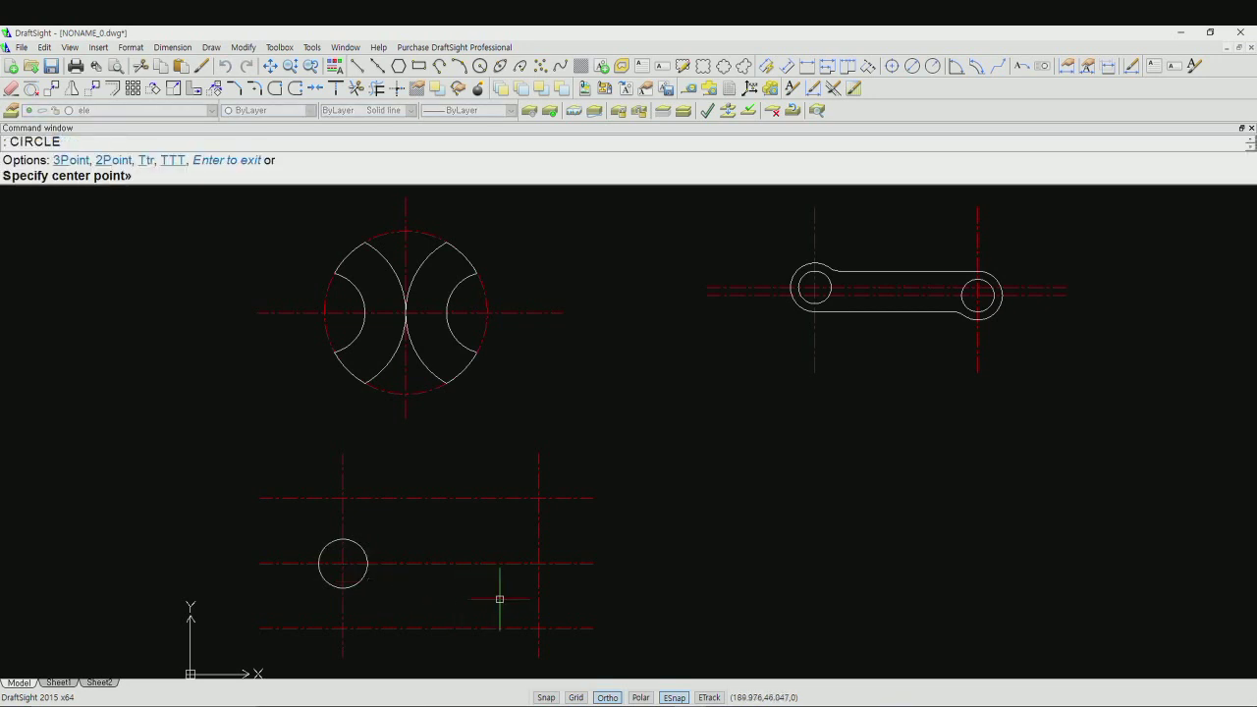
Step: Add a radius-30 circle at the right crossing and radius-10 circles above and below it
left_click(539, 563)
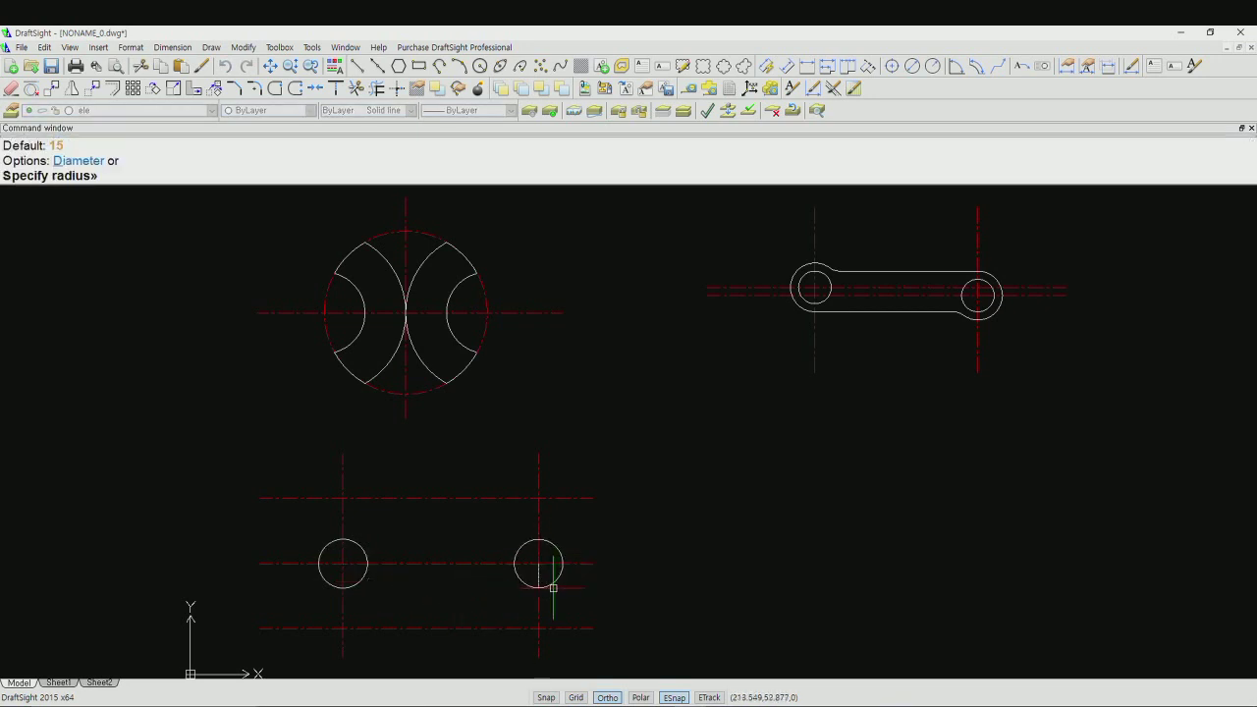
type("30")
key("Return")
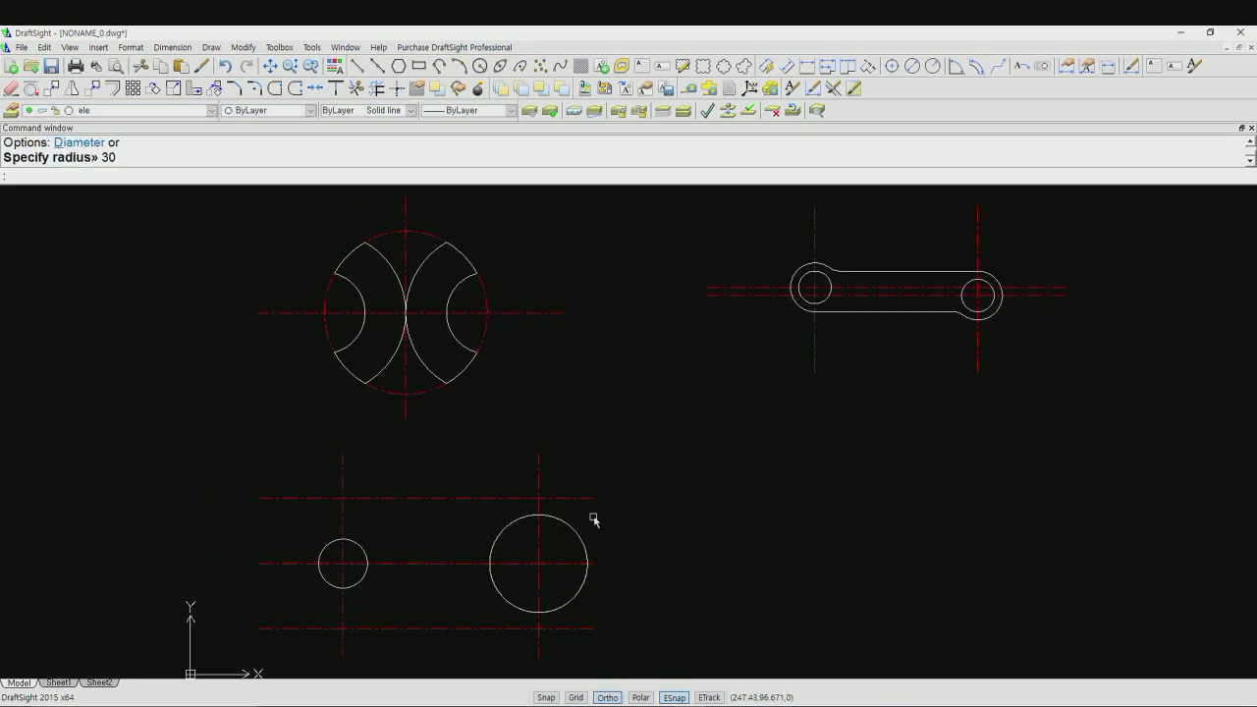
key("Return")
left_click(540, 498)
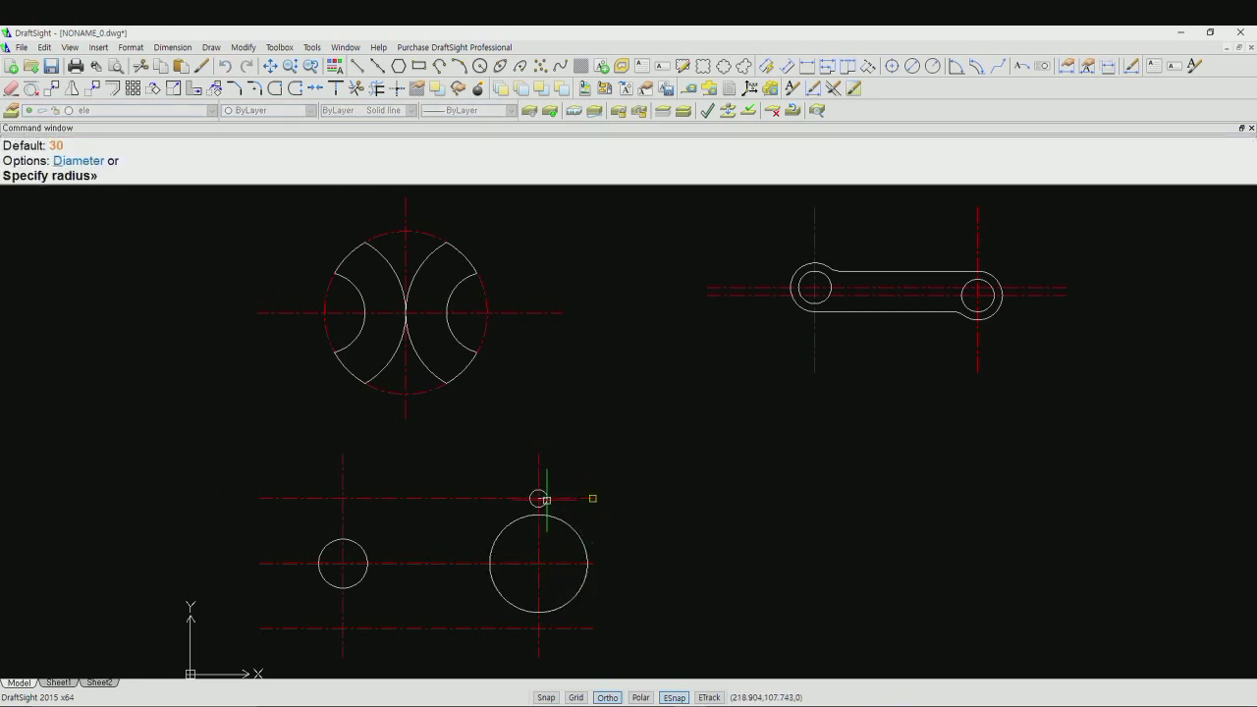
type("10")
key("Return")
key("Return")
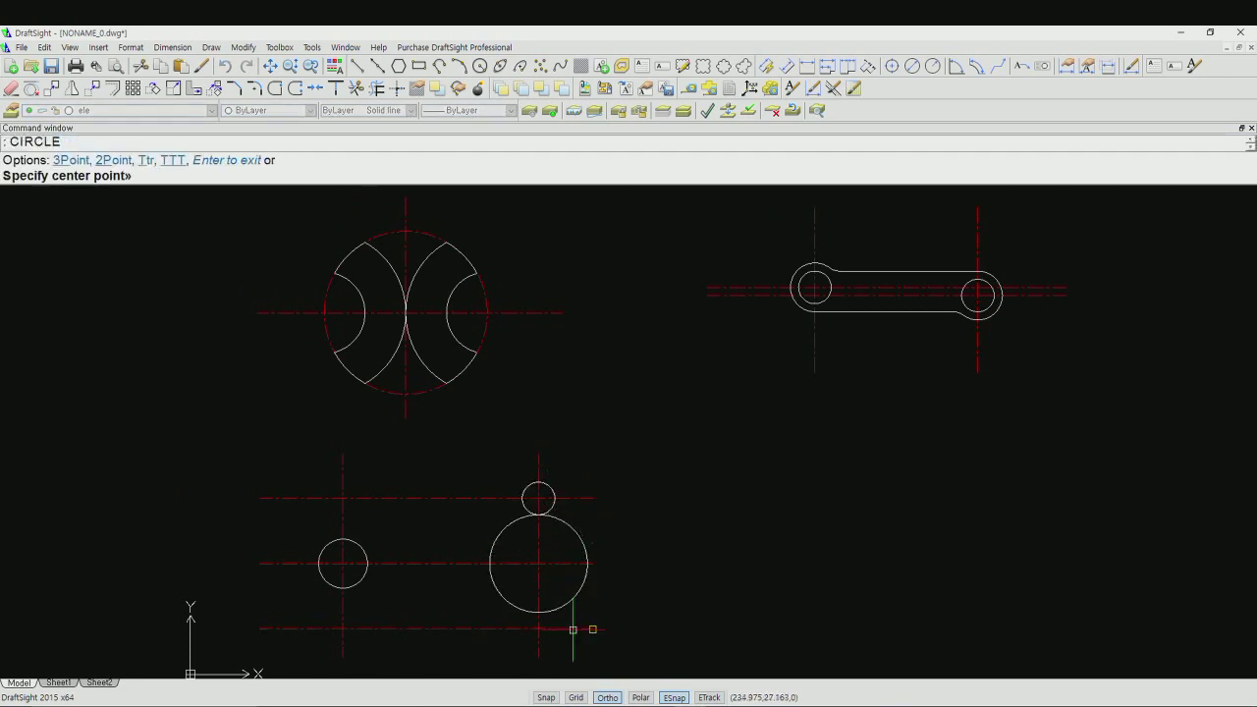
left_click(538, 629)
key("Return")
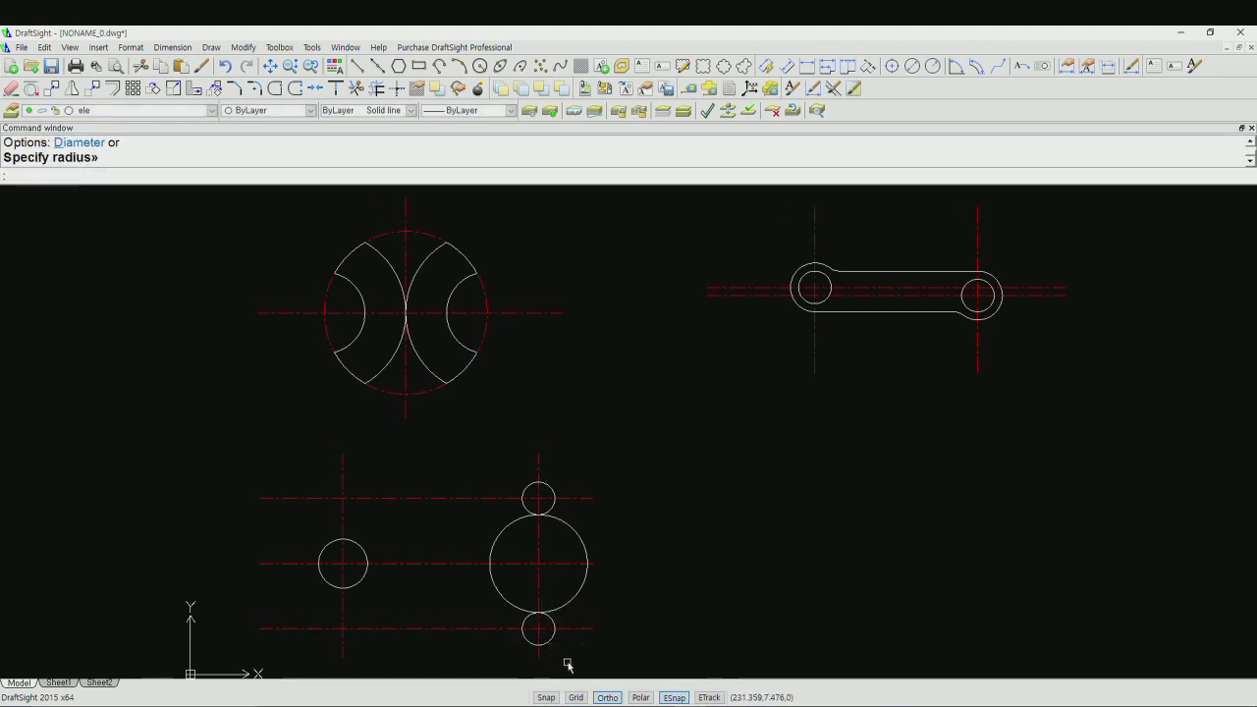
mouse_move(563, 664)
middle_mouse_down()
mouse_move(559, 654)
mouse_move(726, 598)
middle_mouse_up()
scroll(643, 580, "up", 2)
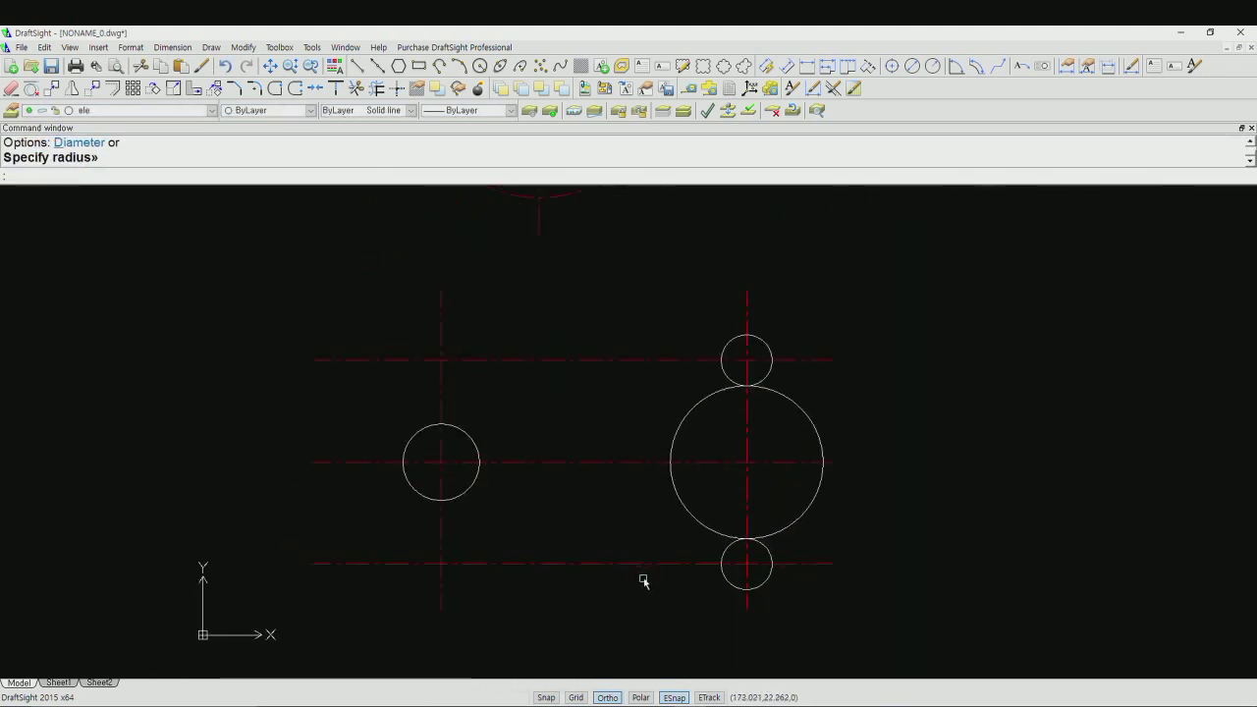
scroll(645, 581, "up", 1)
middle_click_drag(645, 581, 681, 581)
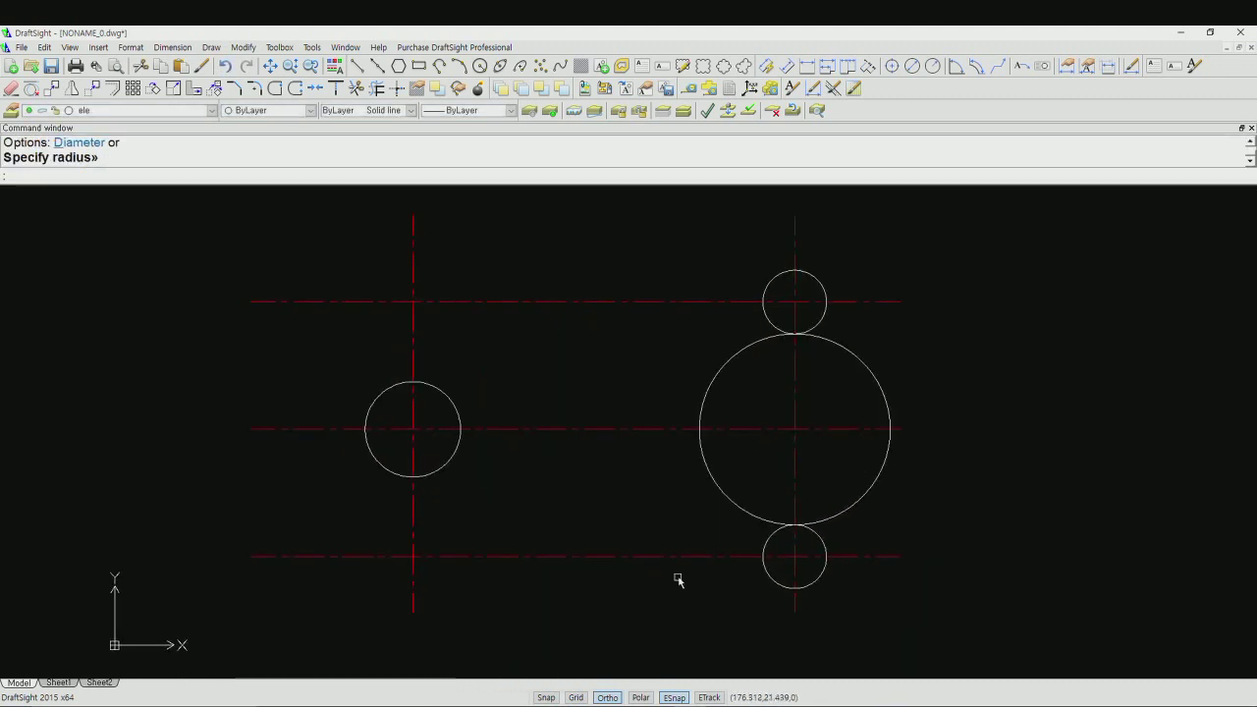
Step: Set object snapping to Tangent only
right_click(674, 697)
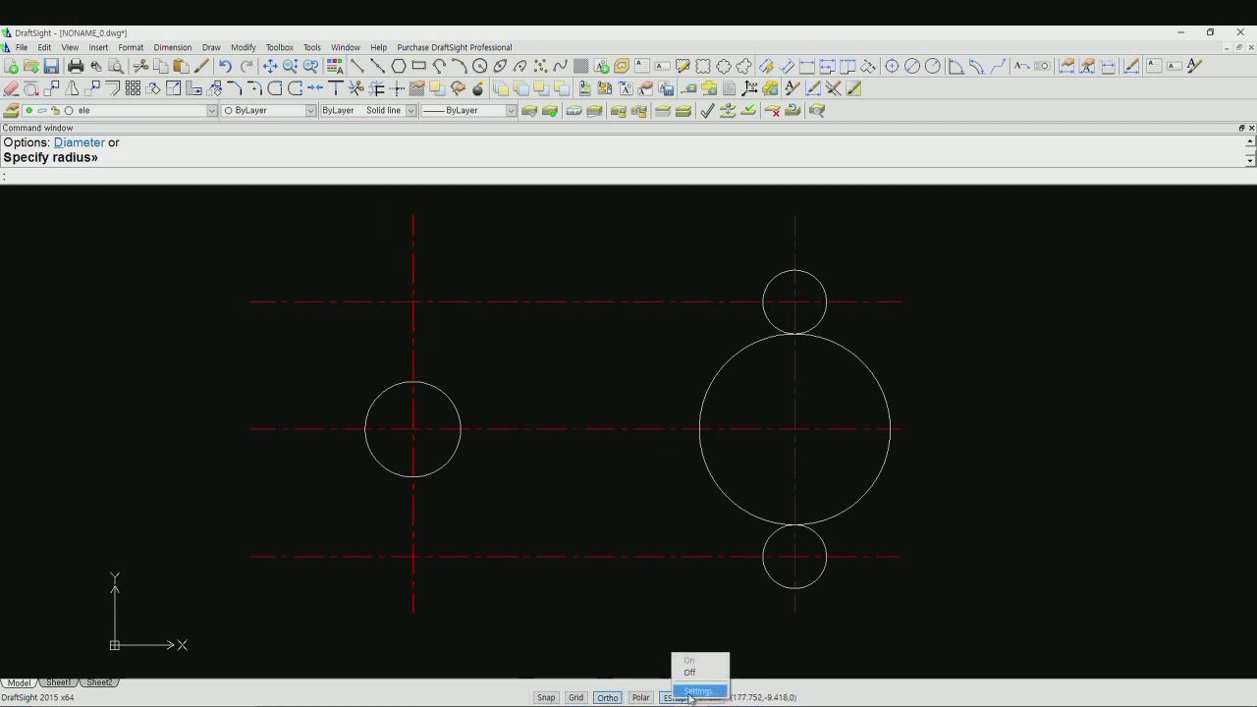
left_click(684, 679)
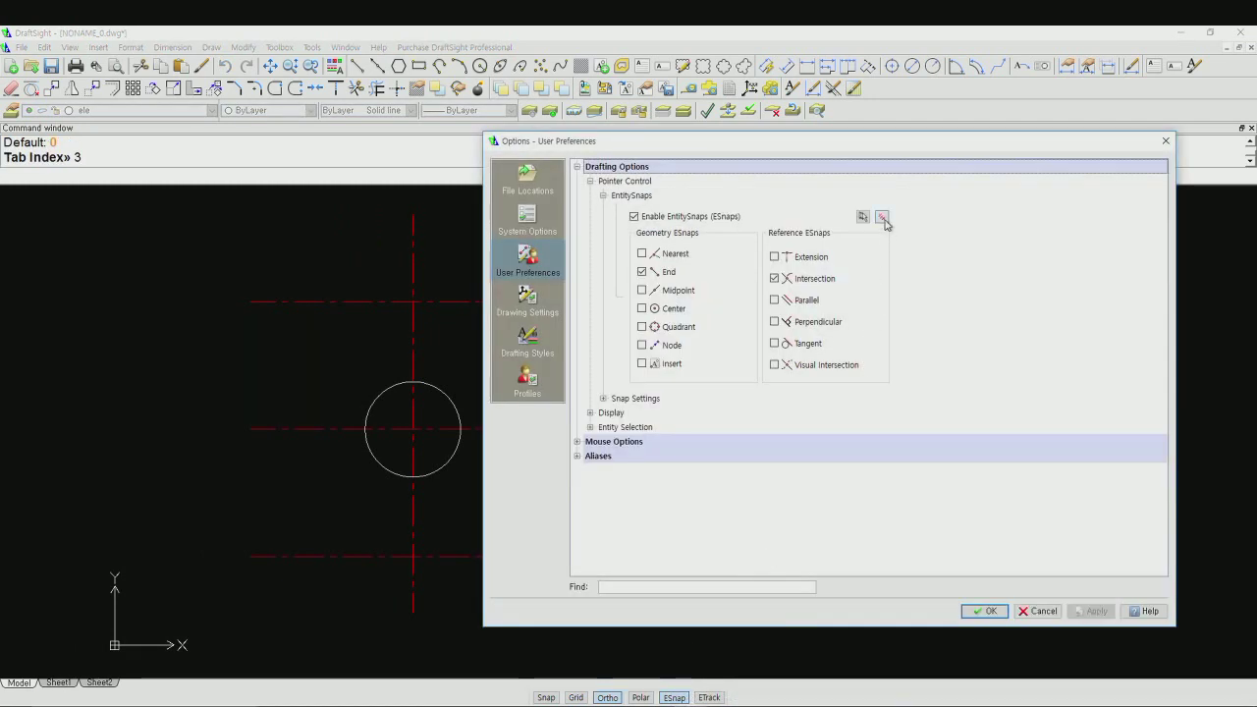
left_click(882, 216)
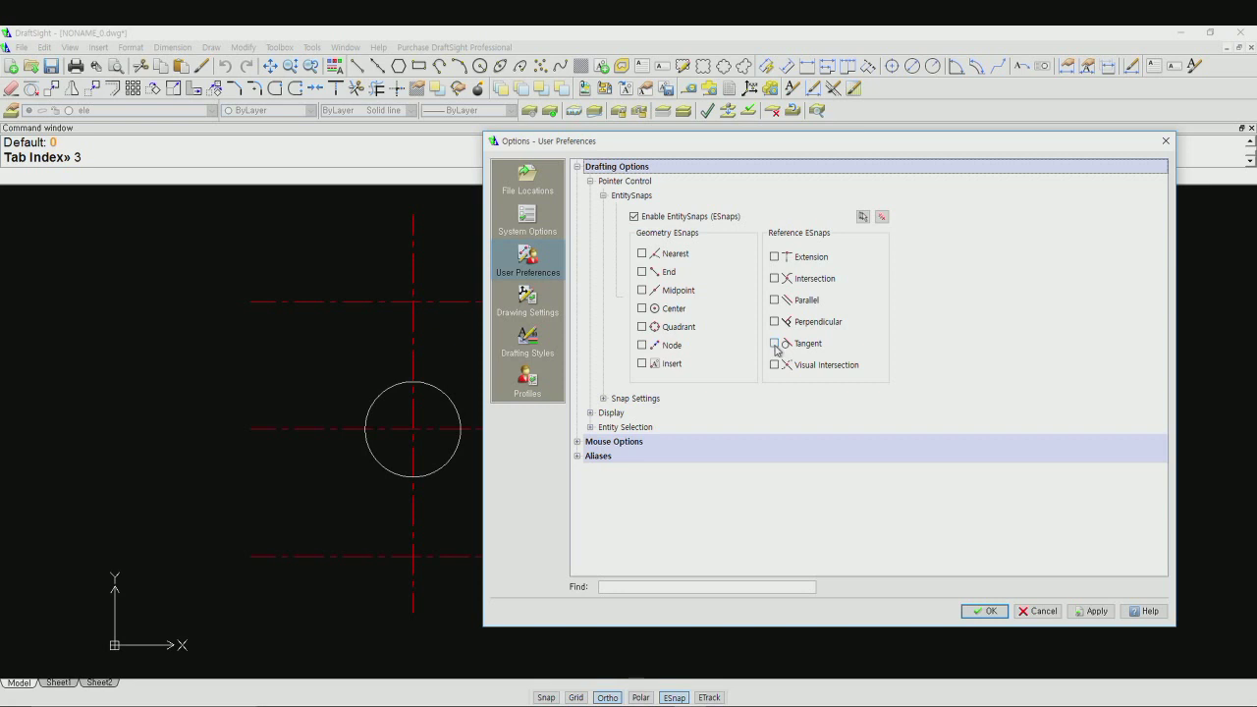
left_click(776, 344)
left_click(984, 611)
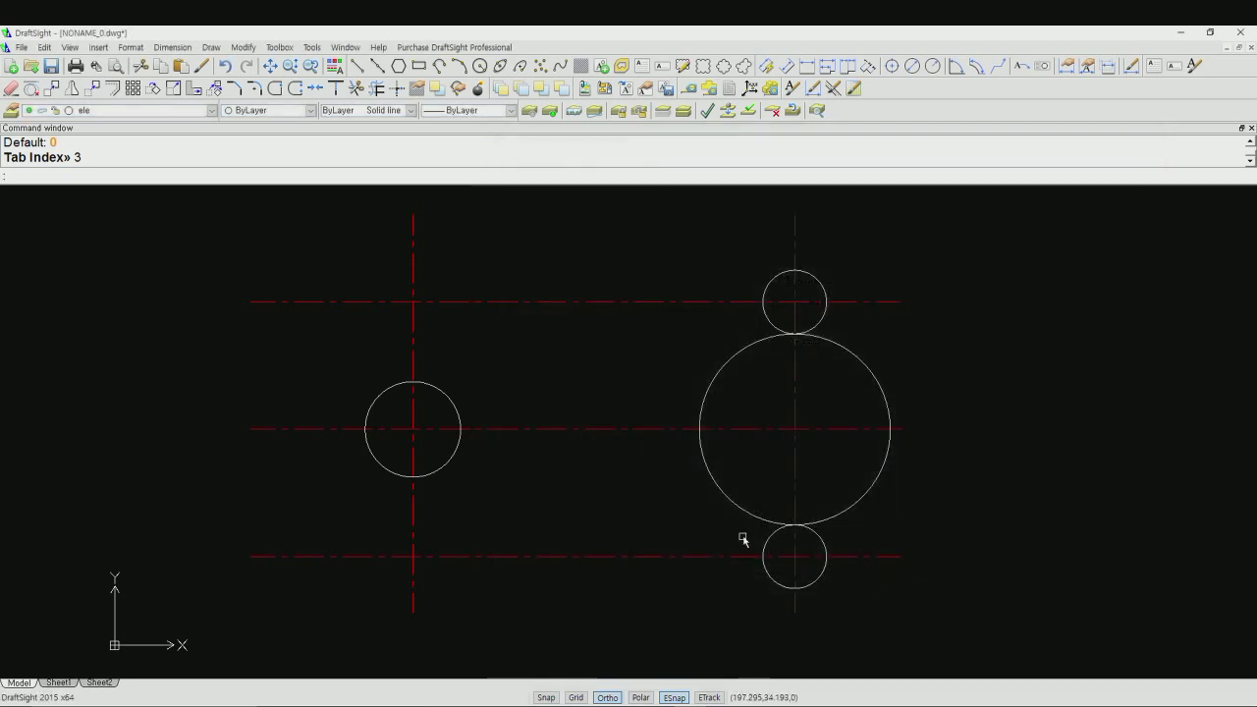
Step: Draw two lines tangent to the left circle and to the bottom and top small circles
type("l")
key("Return")
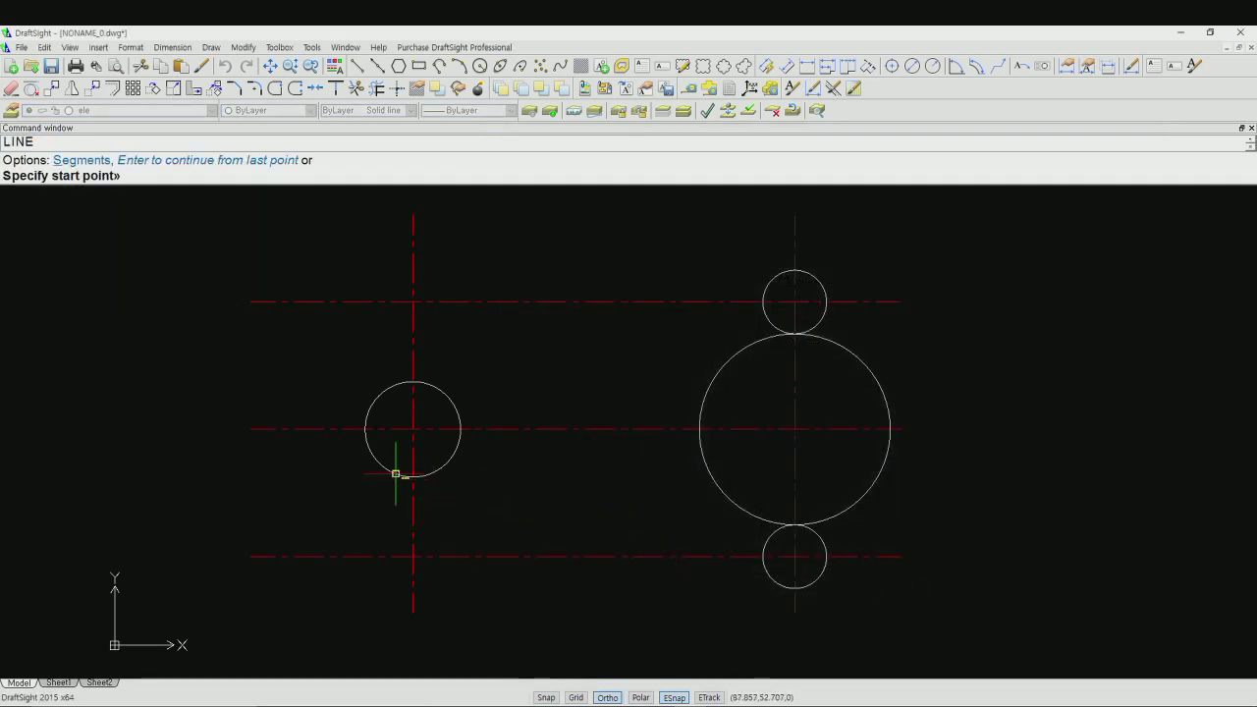
left_click(393, 472)
left_click(775, 591)
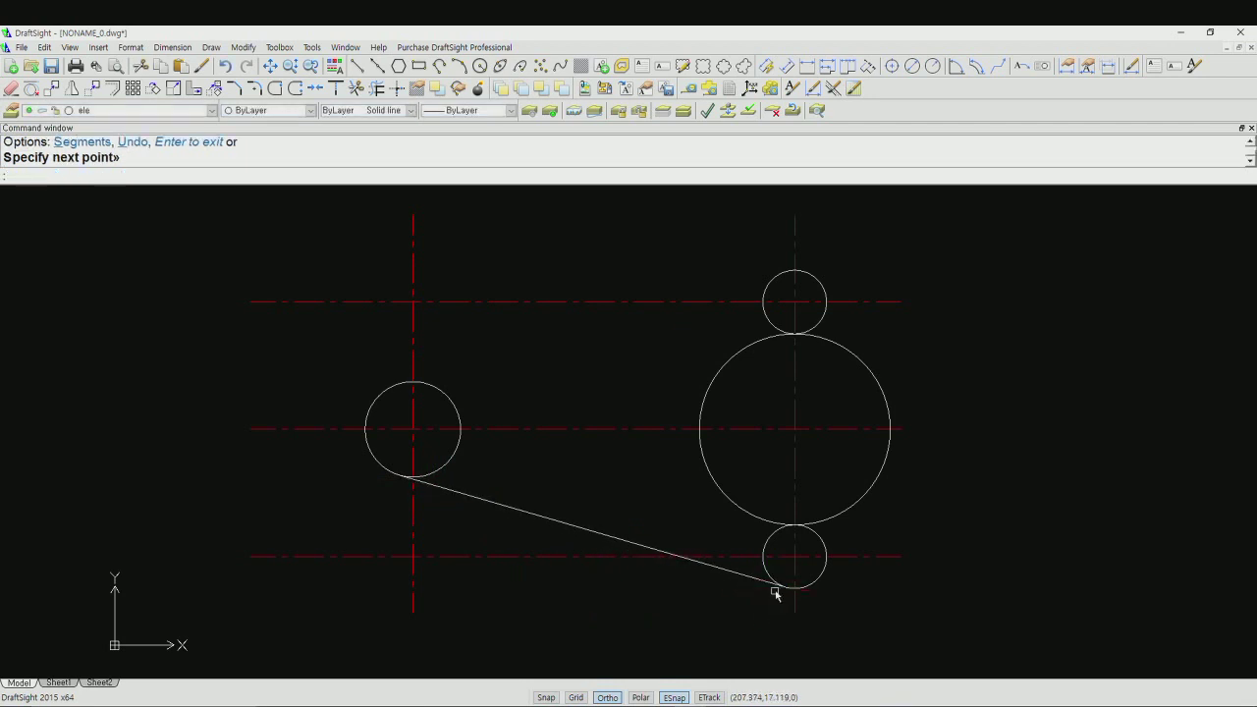
key("Return")
key("Return")
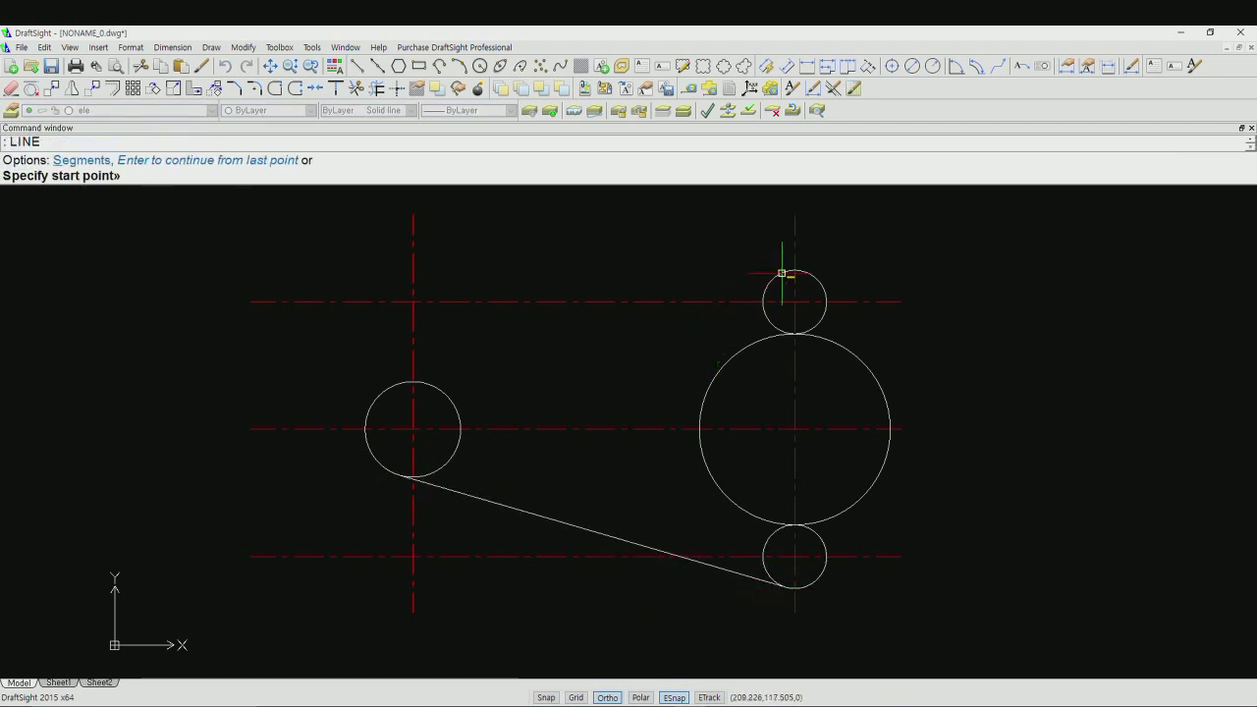
left_click(786, 280)
left_click(405, 381)
key("Return")
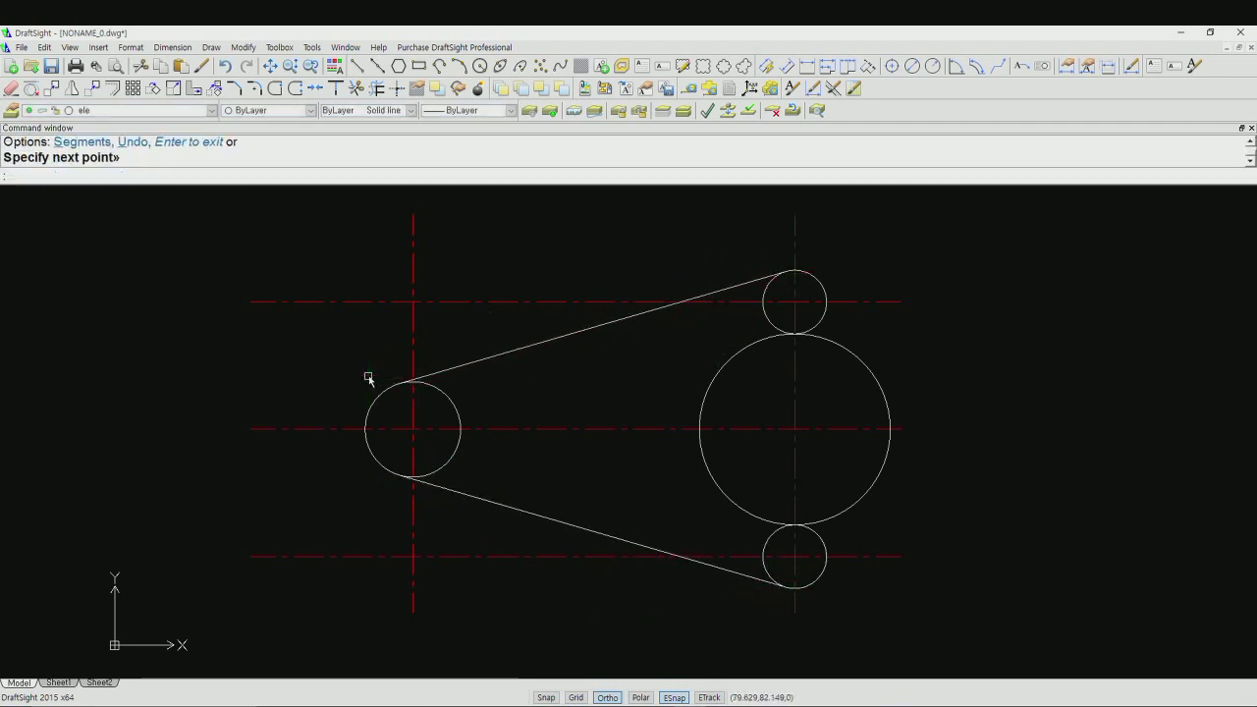
left_click(211, 110)
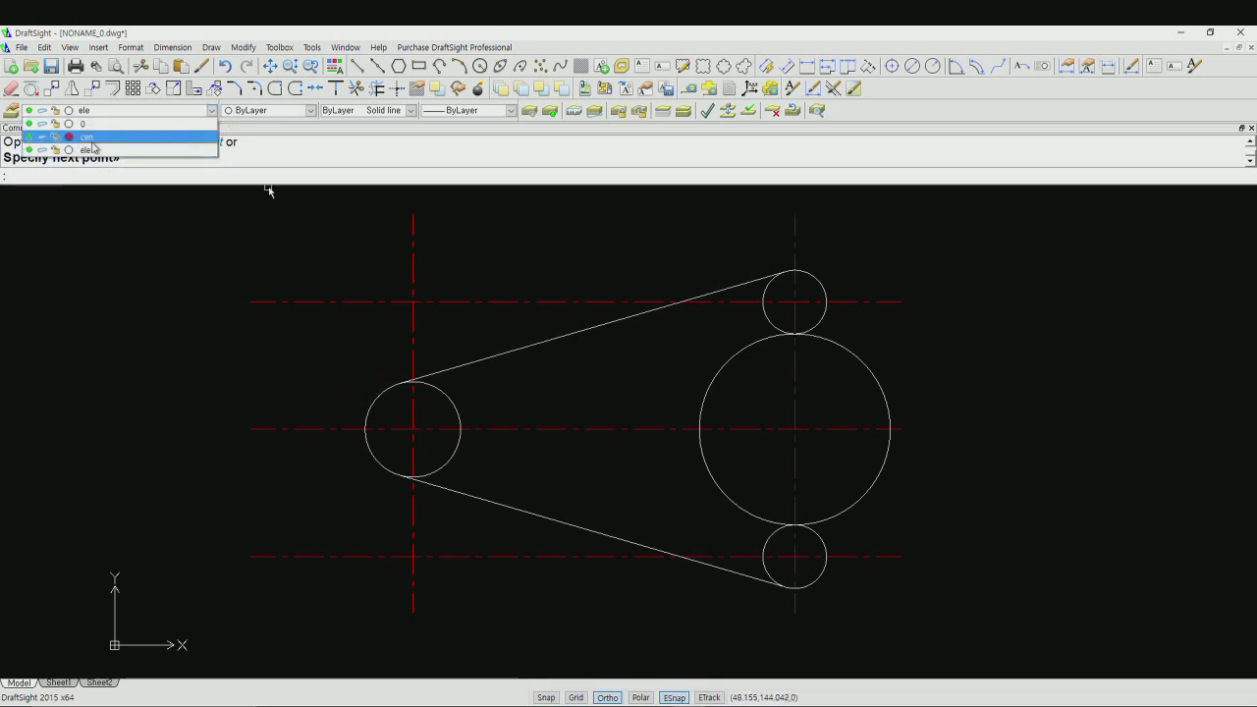
Step: Hide the cen layer and trim the inner arcs of the left, large and two small circles
left_click(40, 138)
left_click(200, 331)
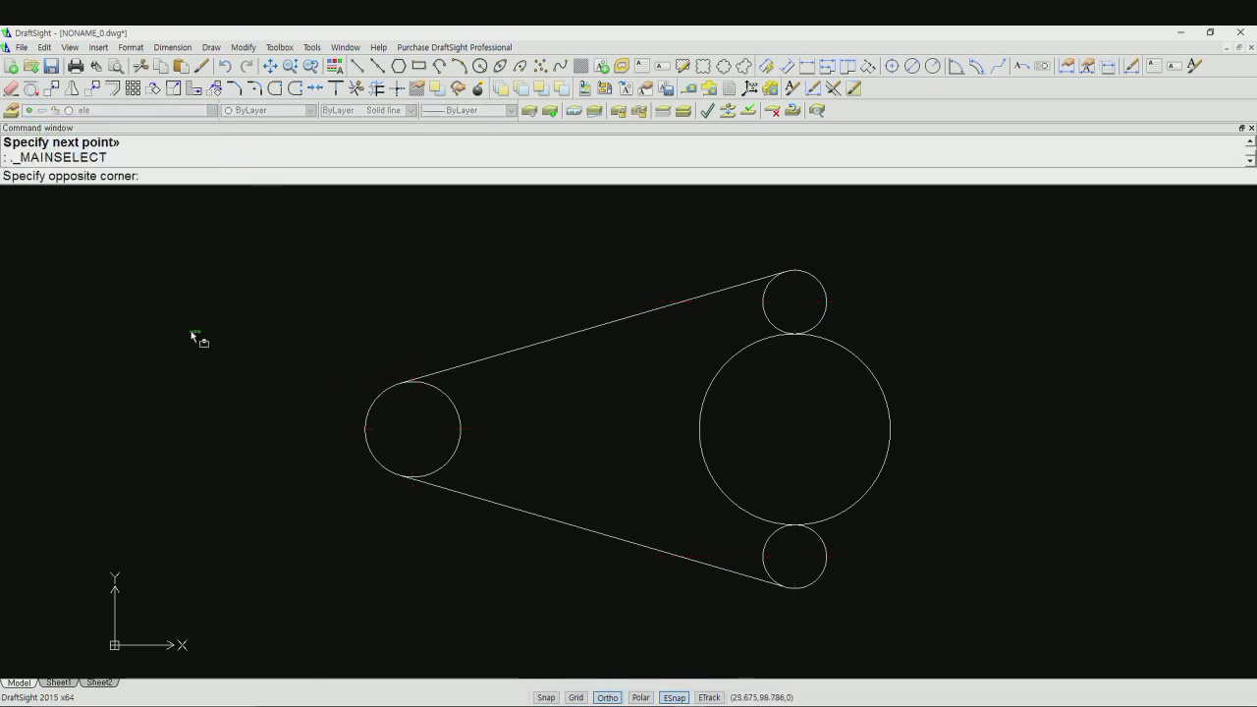
middle_click_drag(257, 361, 241, 370)
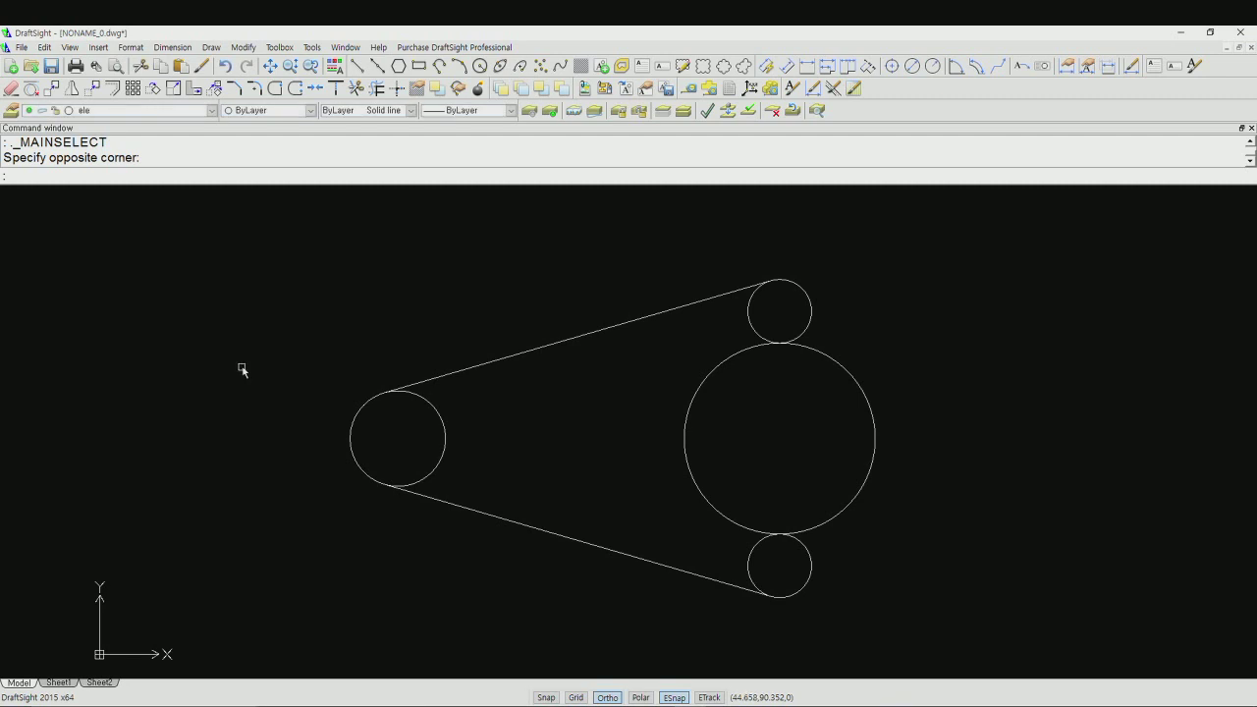
type("tr")
key("Return")
key("Return")
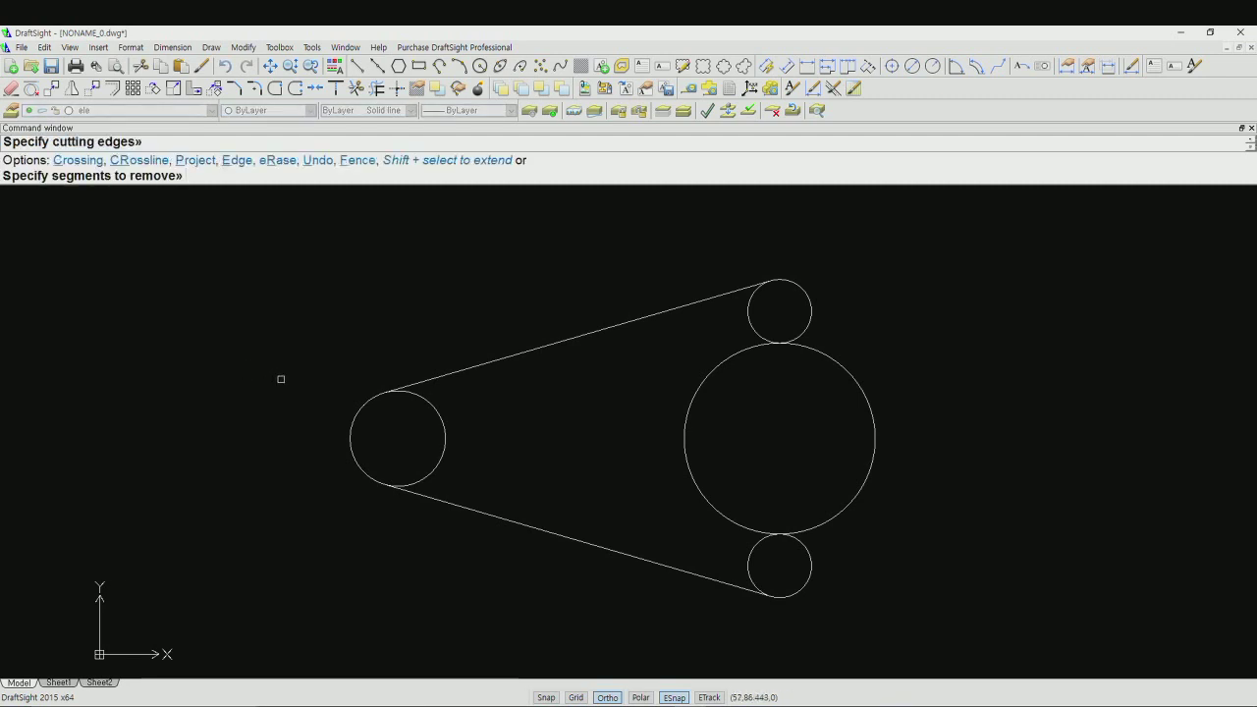
left_click(497, 467)
left_click(424, 434)
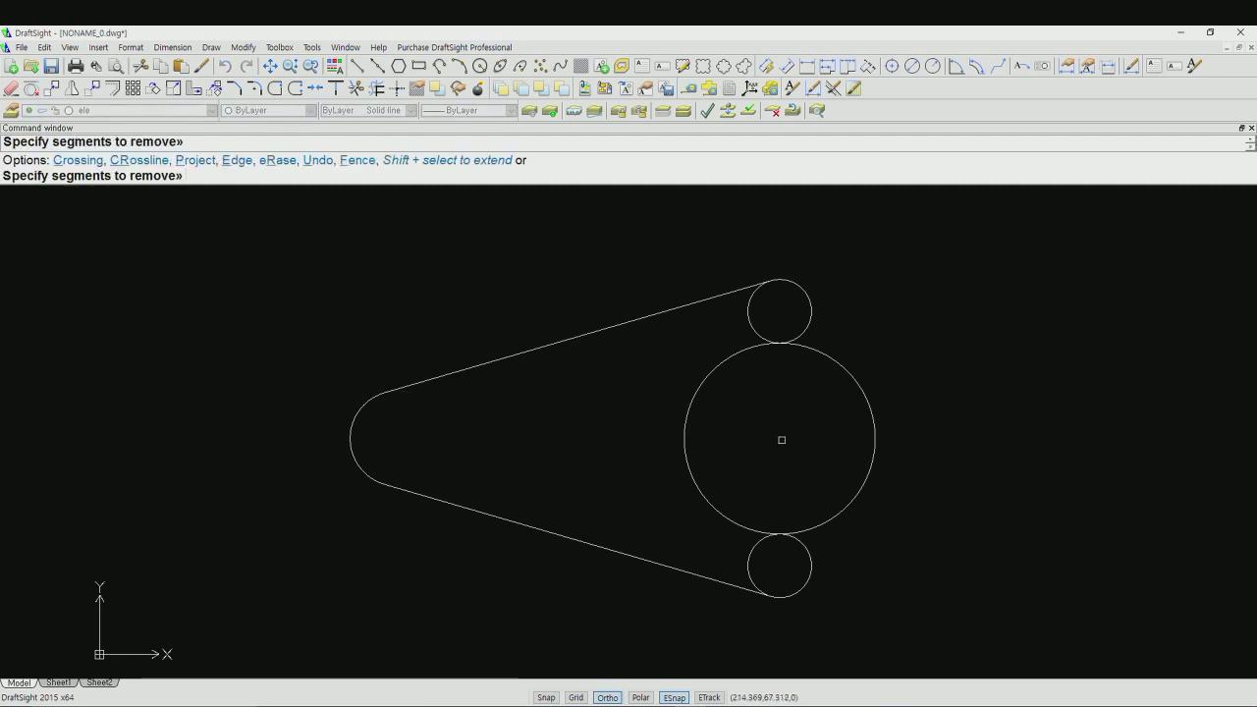
left_click(874, 437)
left_click(758, 333)
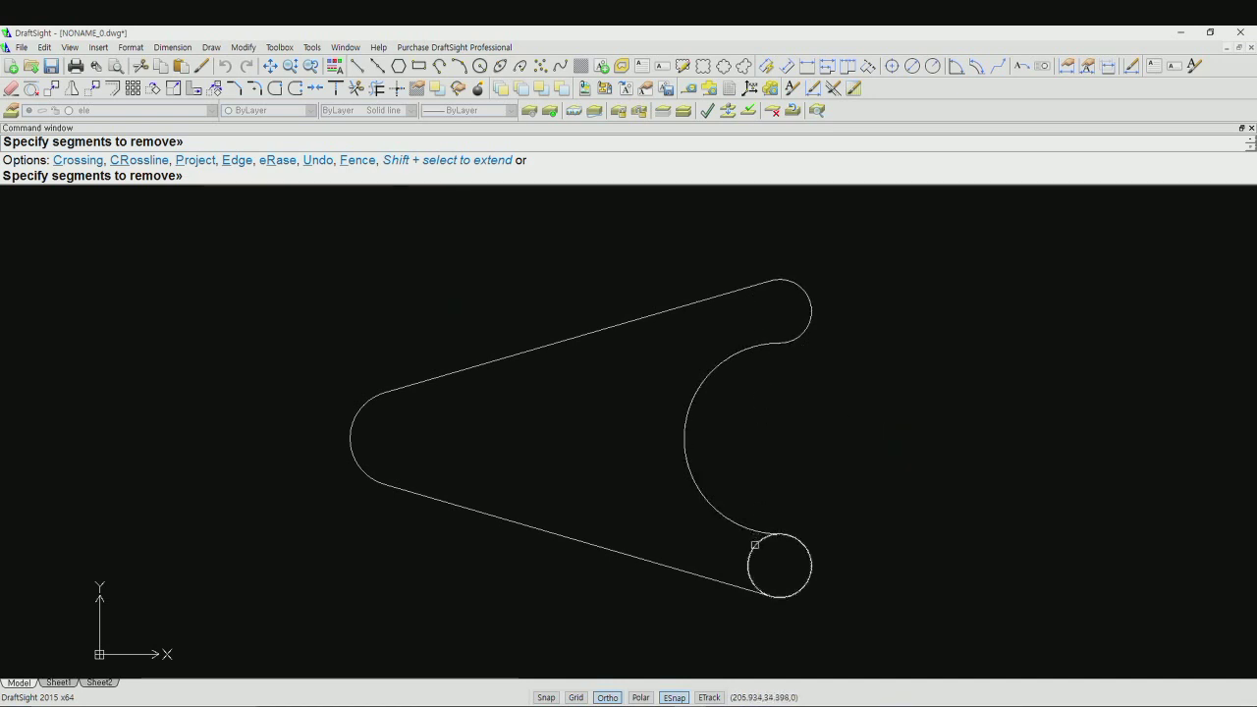
left_click(755, 547)
key("Return")
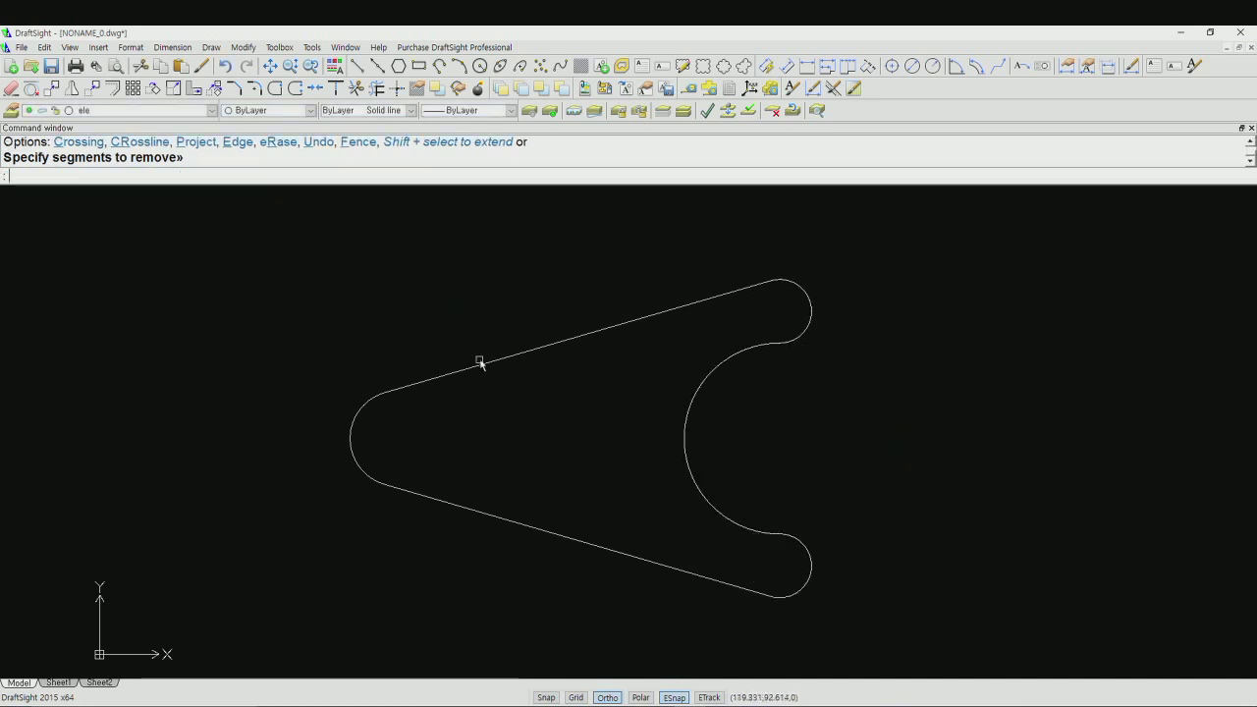
Step: Turn the cen centerline layer back on
left_click(211, 110)
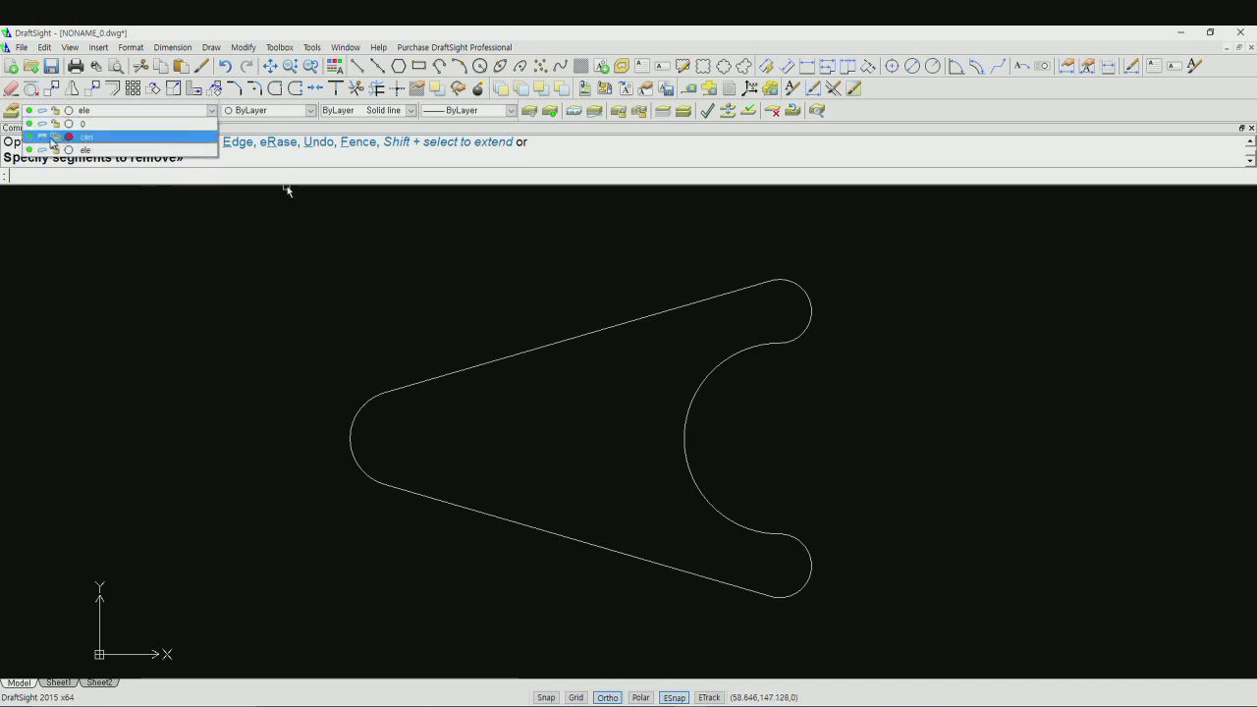
left_click(42, 137)
left_click(133, 334)
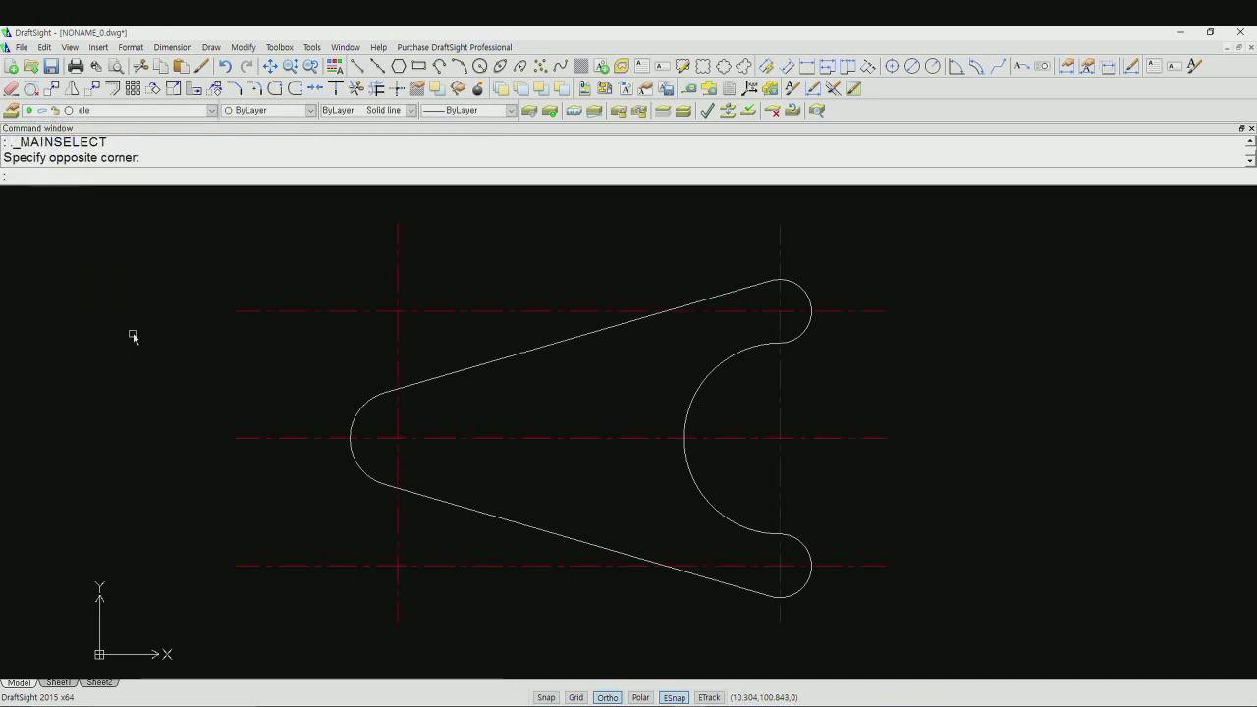
Step: Zoom All to fit all four drawing areas in view
type("z")
key("Return")
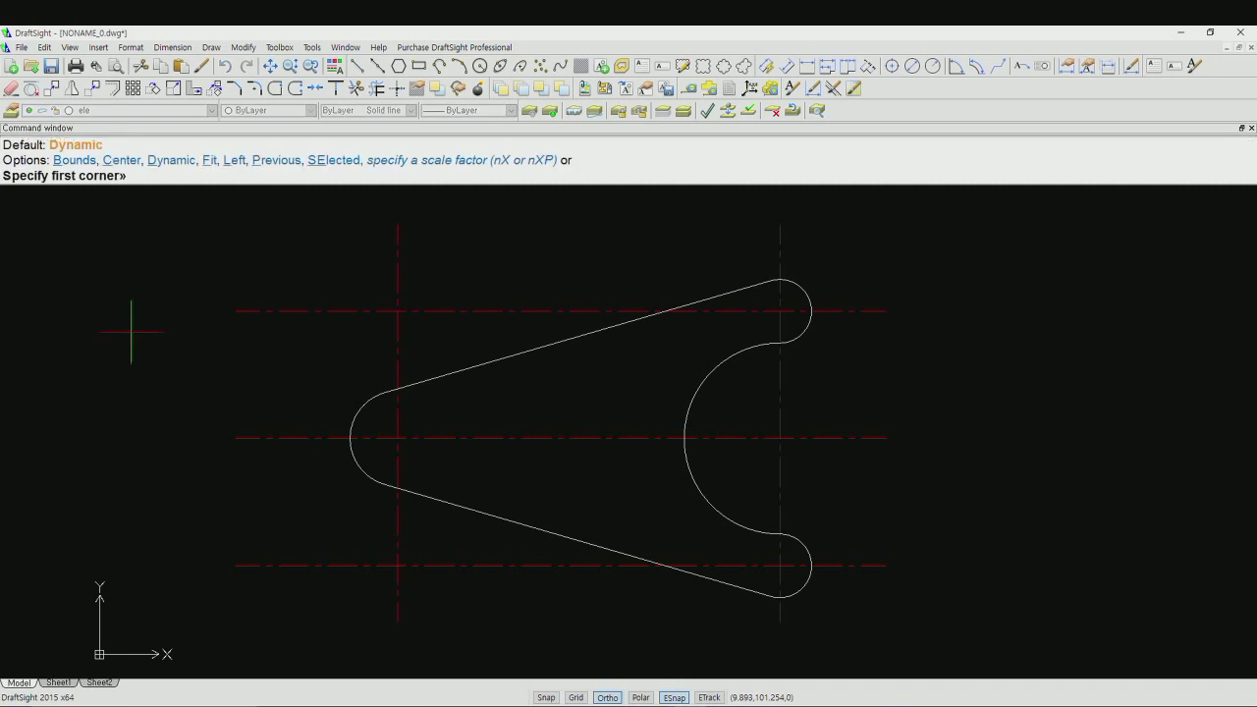
type("a")
key("Return")
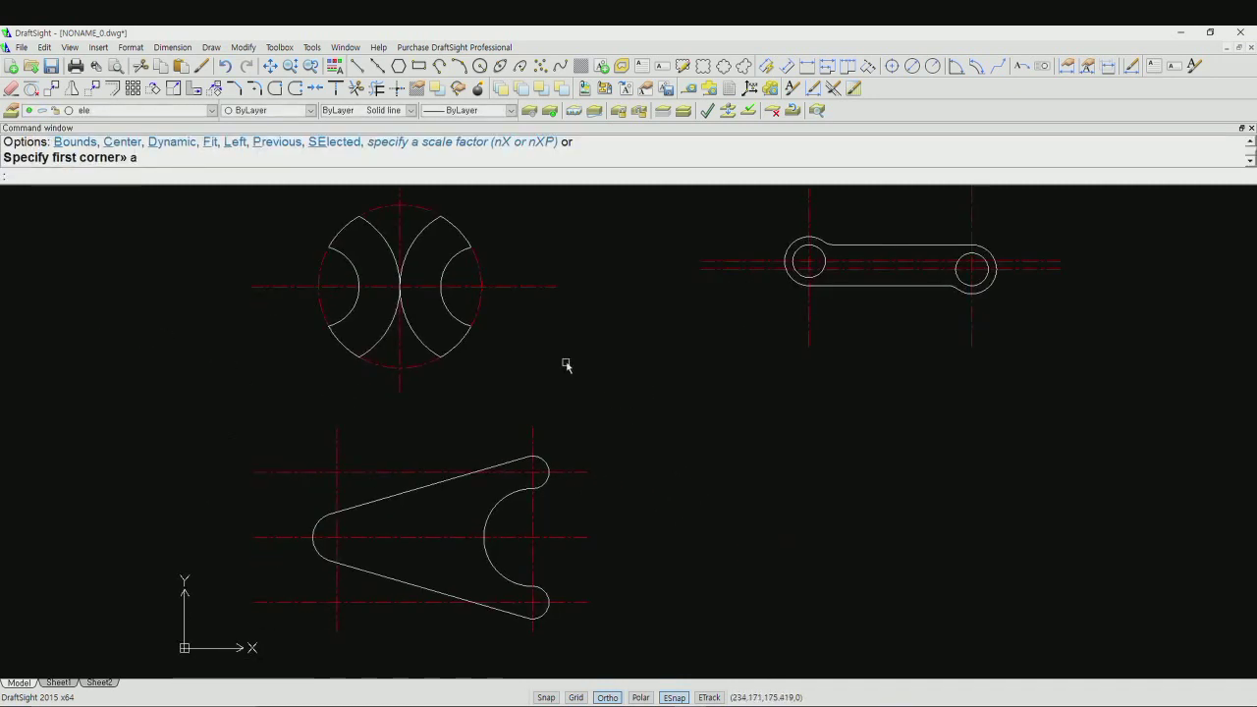
Step: On the cen layer, draw crossing horizontal and vertical centerlines in the empty lower-right area
left_click(211, 110)
left_click(187, 139)
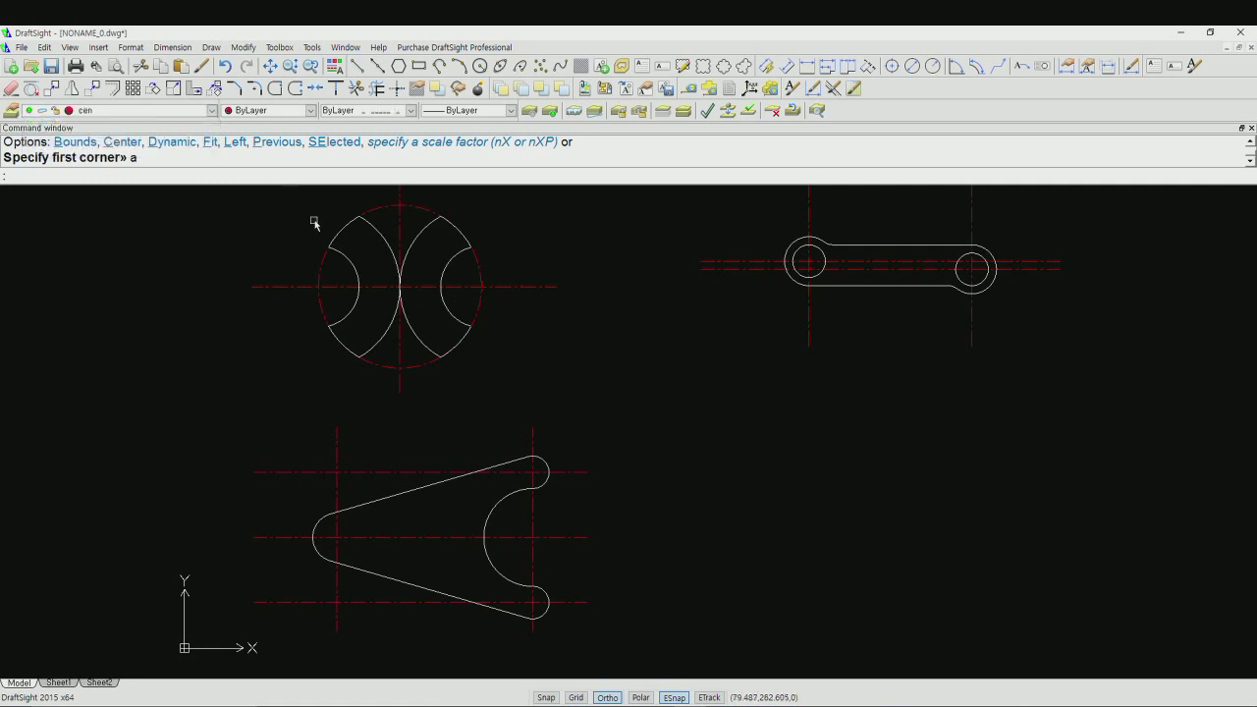
type("l")
key("Return")
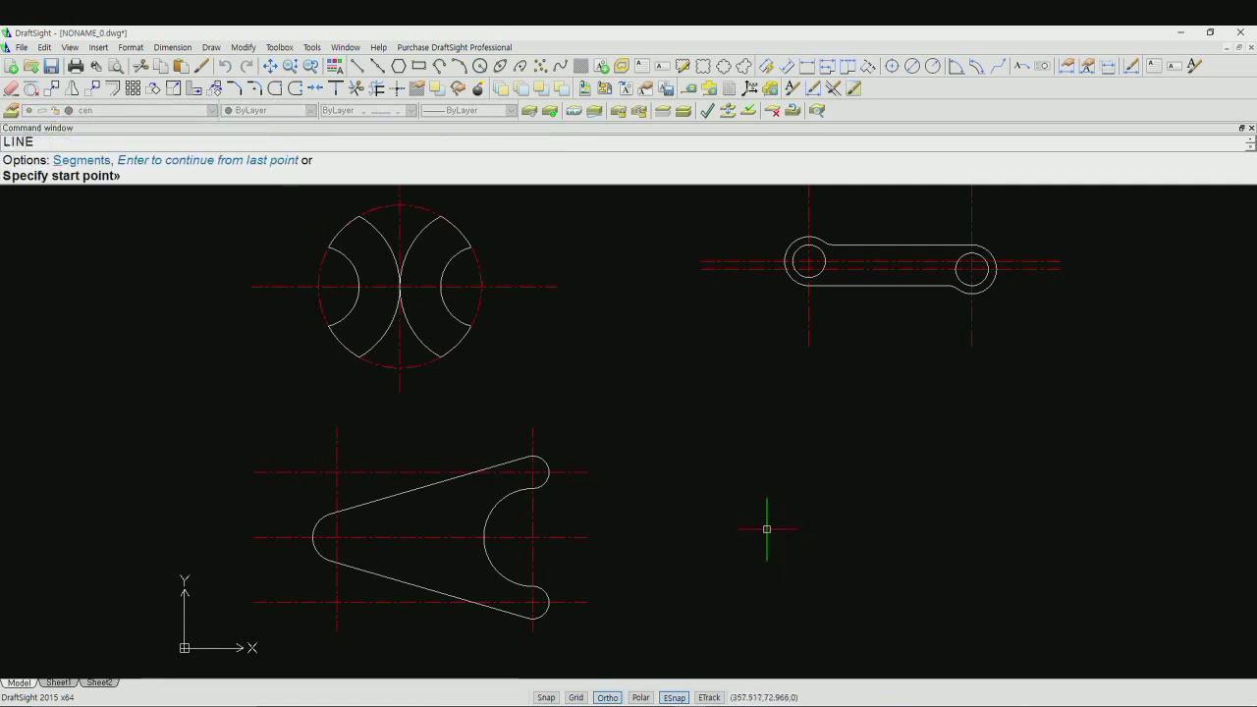
left_click(766, 529)
left_click(1066, 532)
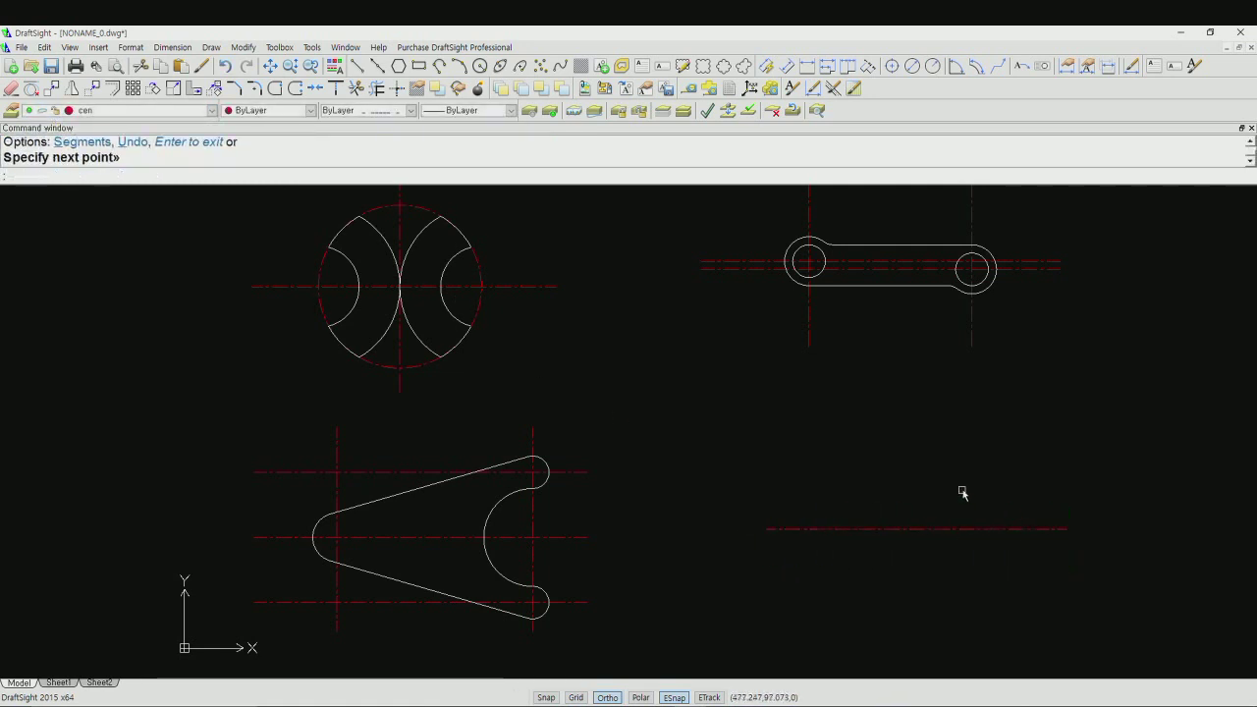
key("Return")
key("Return")
left_click(915, 454)
left_click(937, 636)
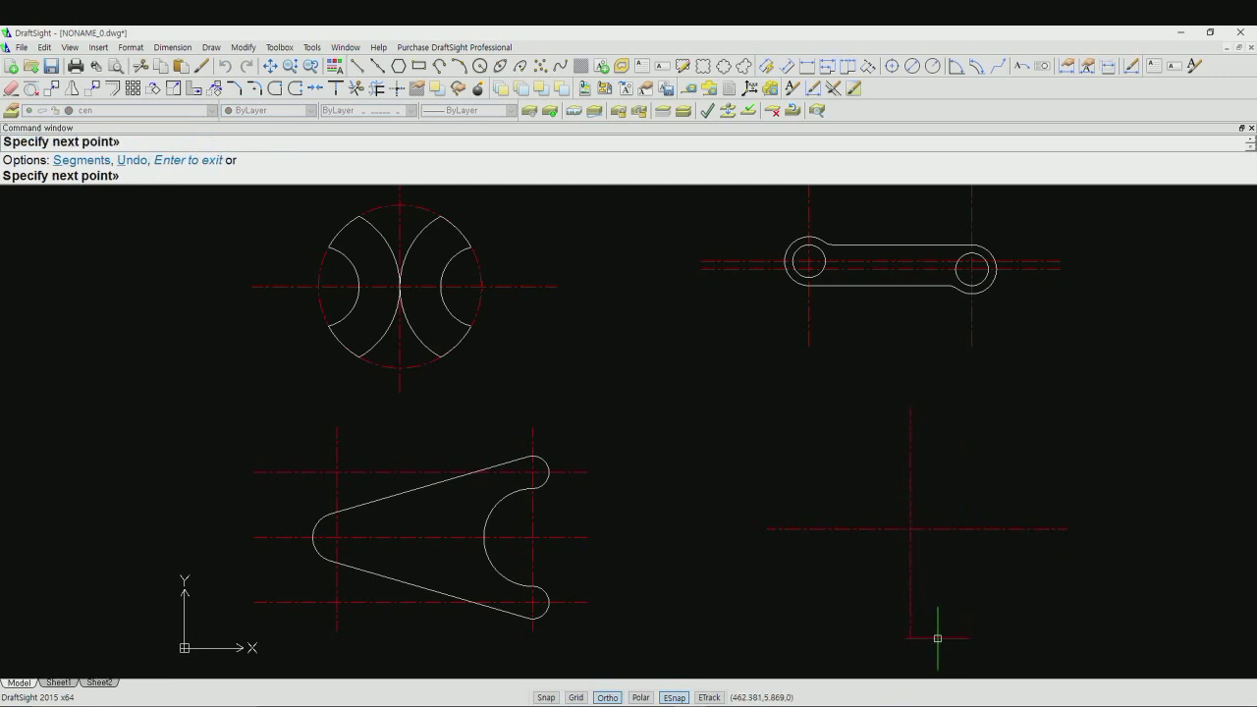
key("Return")
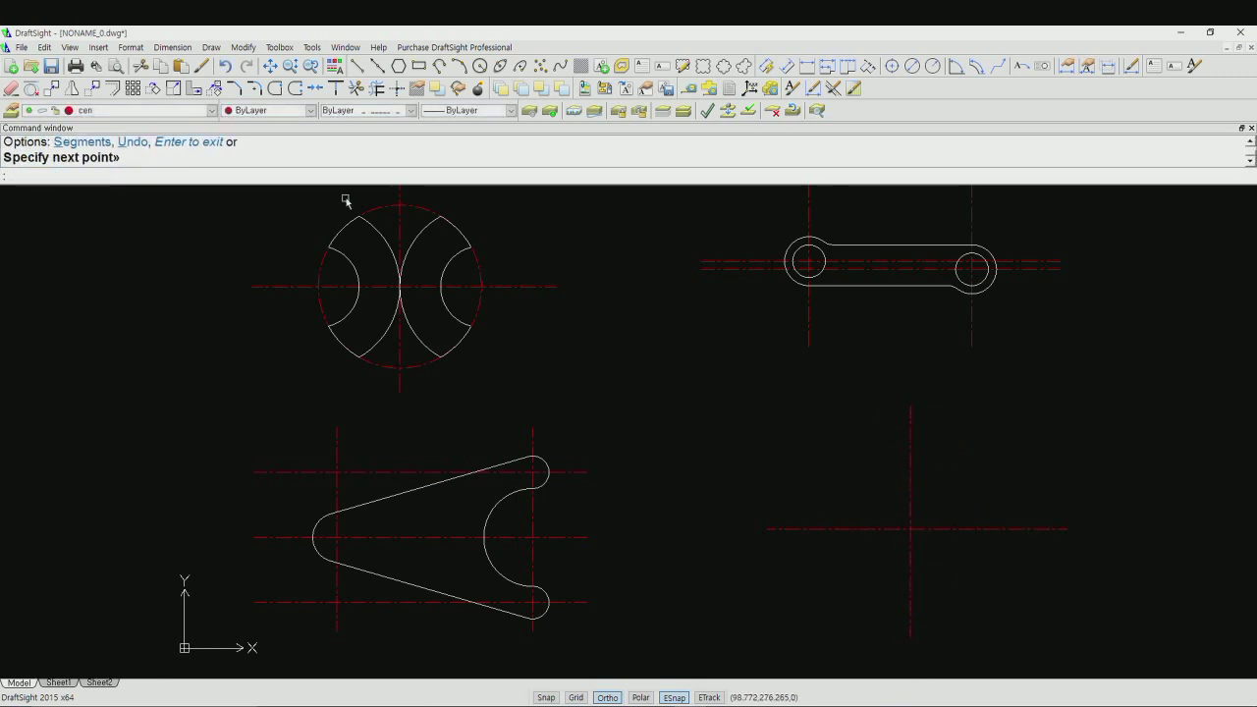
Step: Make ele the current layer
left_click(213, 111)
left_click(78, 145)
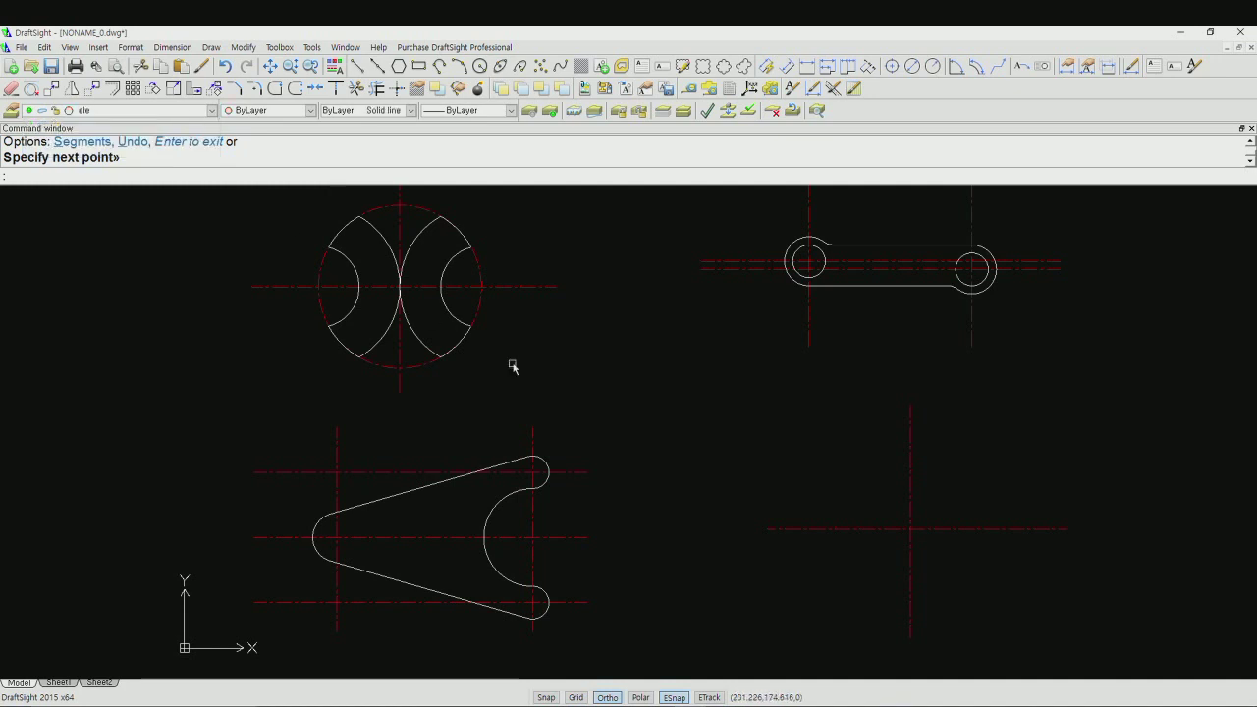
type("o")
key("Return")
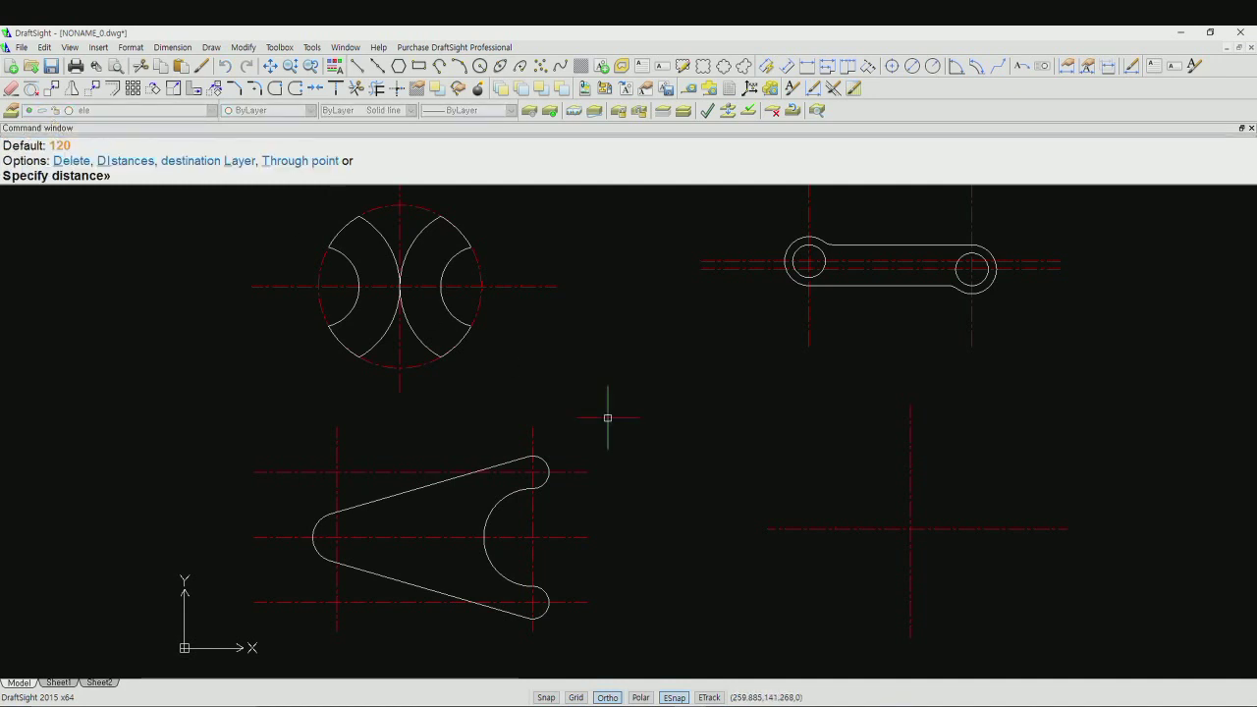
Step: Offset the vertical centerline 32.5 to both sides onto the current layer
type("l")
key("Return")
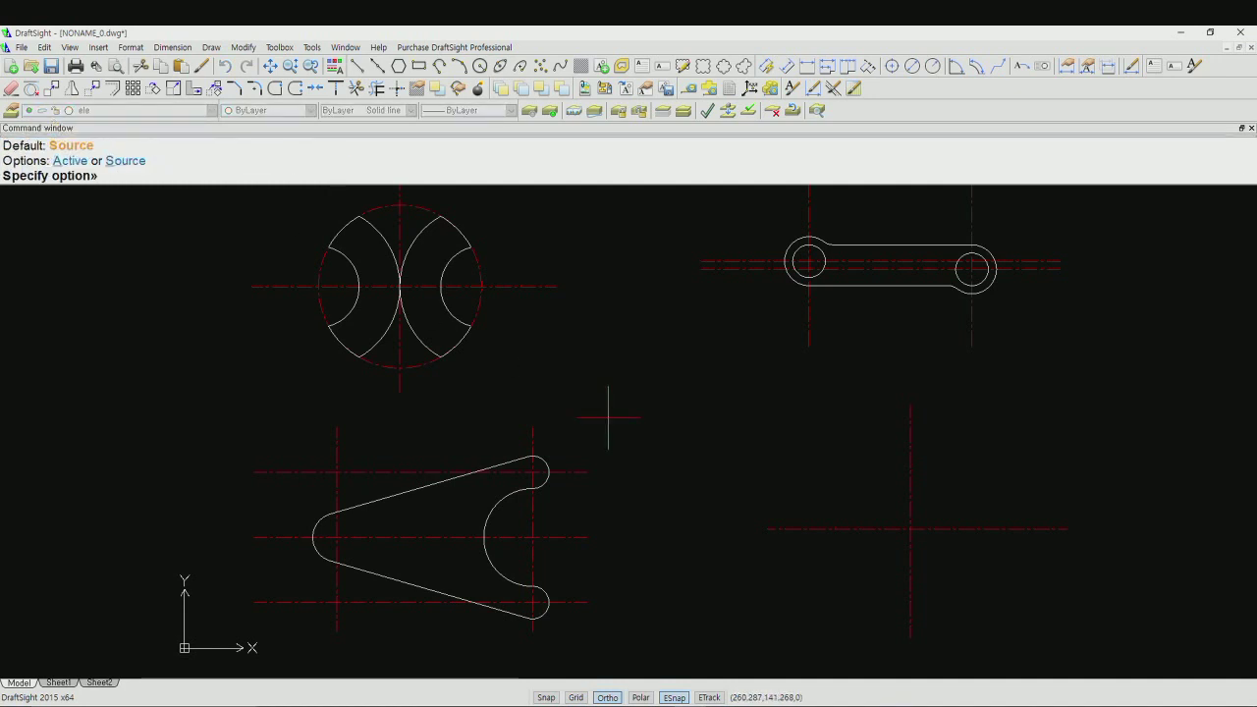
key("Return")
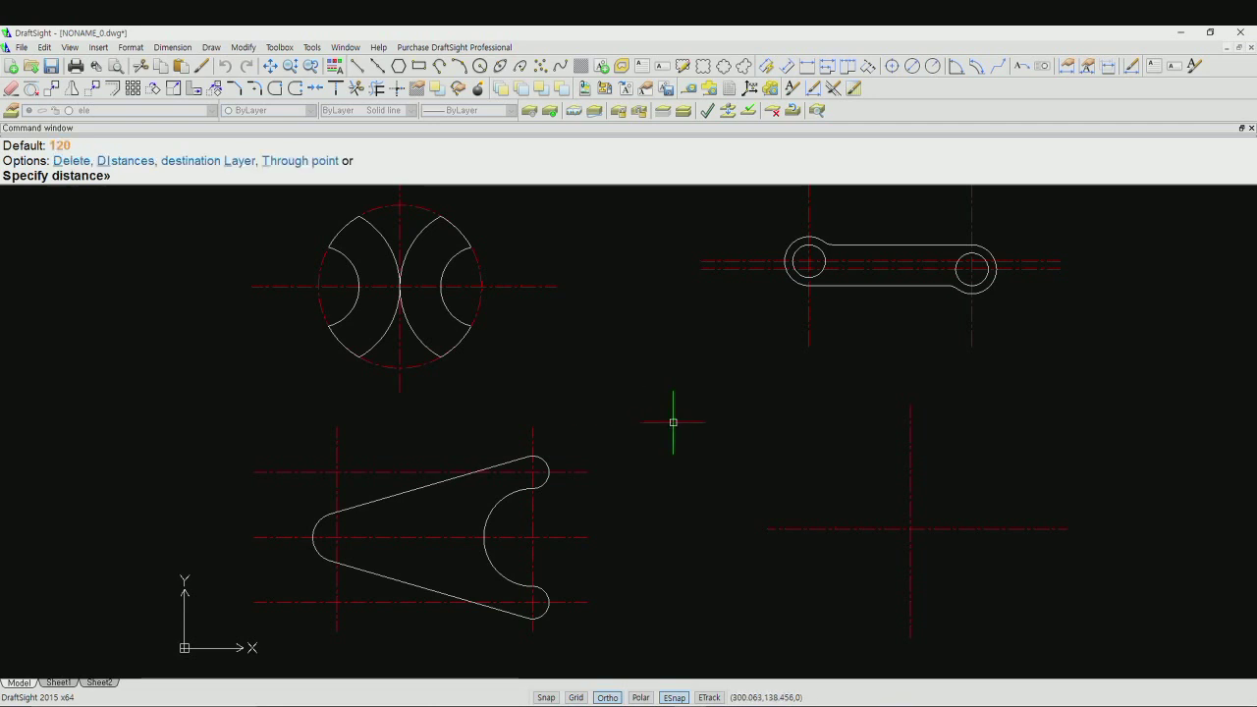
type("32.")
key("Return")
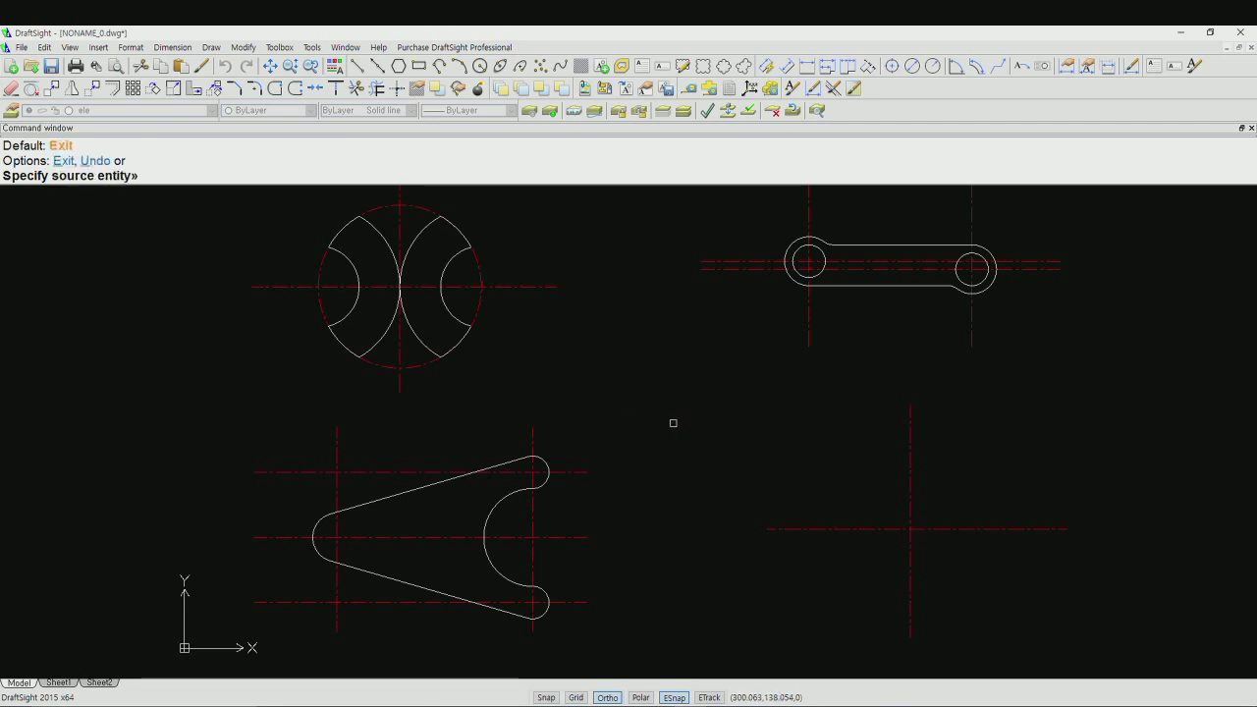
left_click(909, 498)
left_click(864, 496)
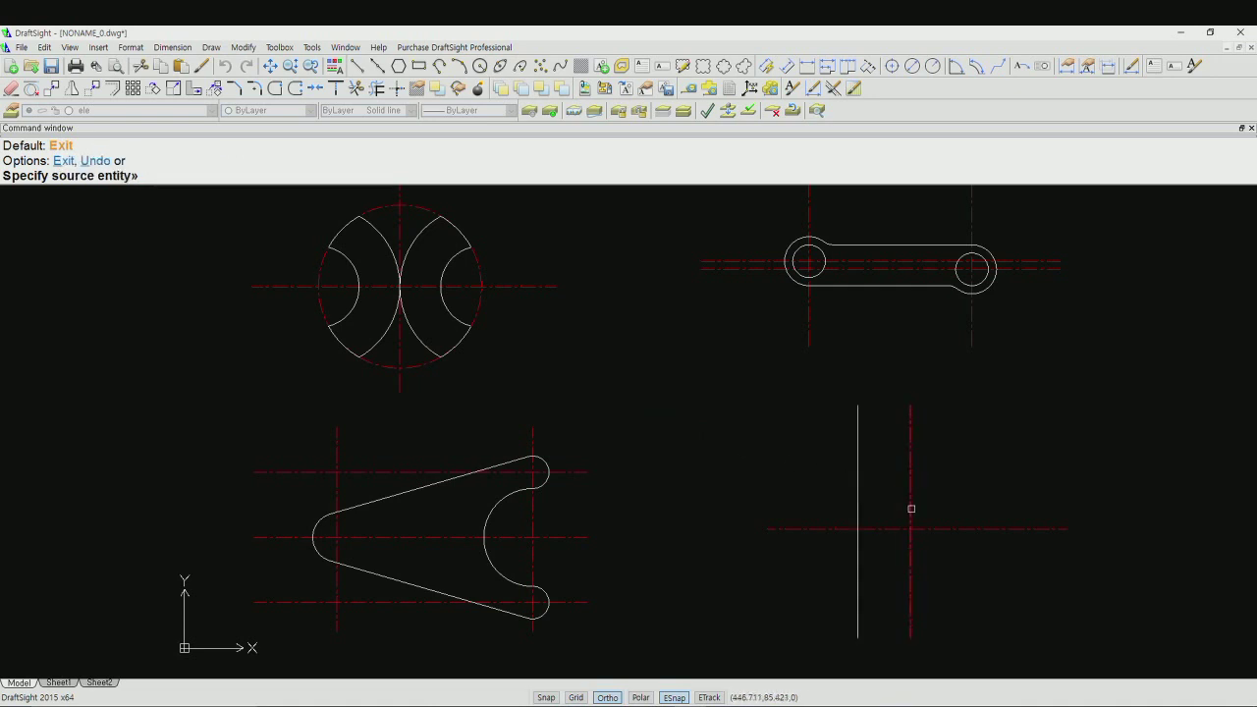
left_click(909, 508)
left_click(956, 507)
key("Return")
Step: Offset the horizontal centerline 27 above and below
key("Return")
key("Return")
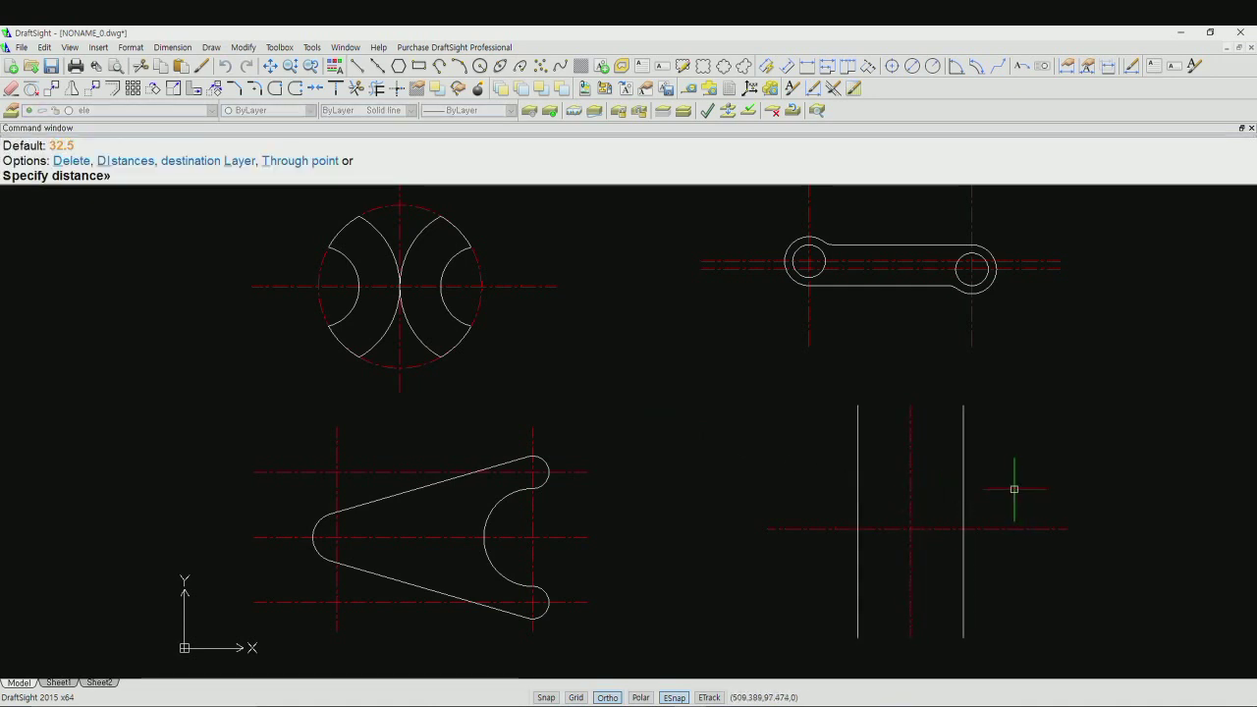
type("27.")
key("Return")
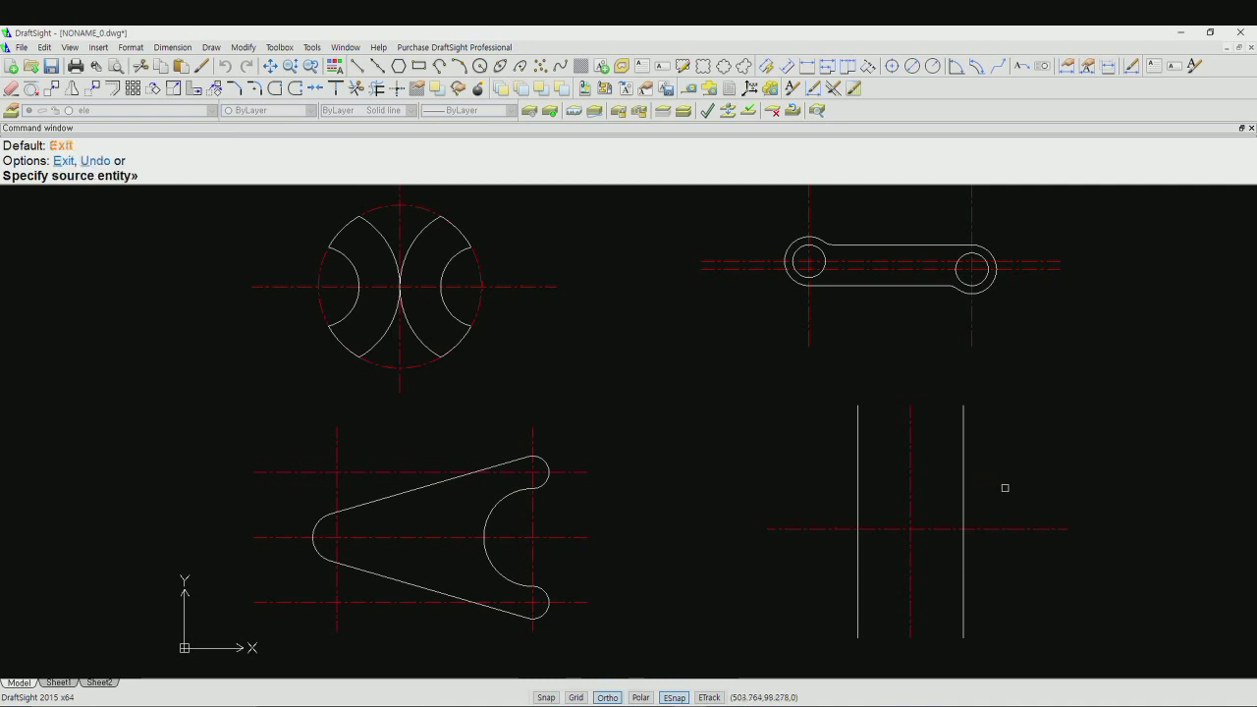
left_click(1005, 526)
left_click(1007, 522)
left_click(1010, 528)
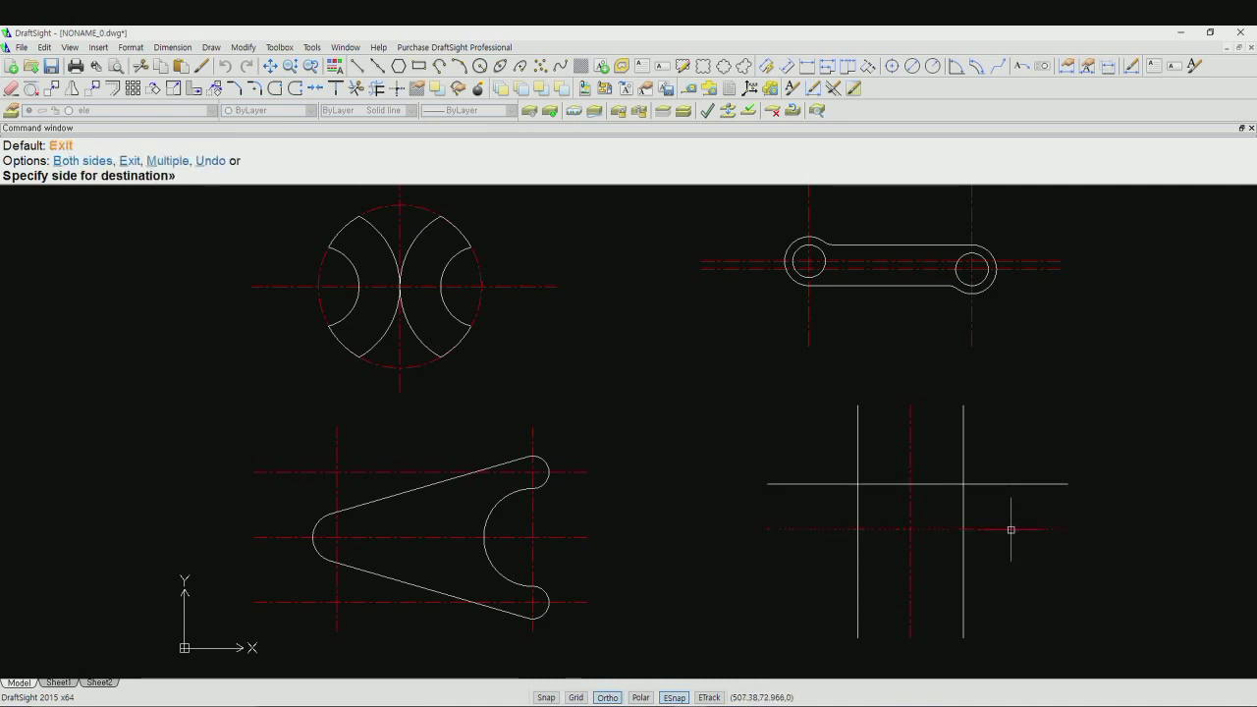
left_click(1016, 555)
key("Return")
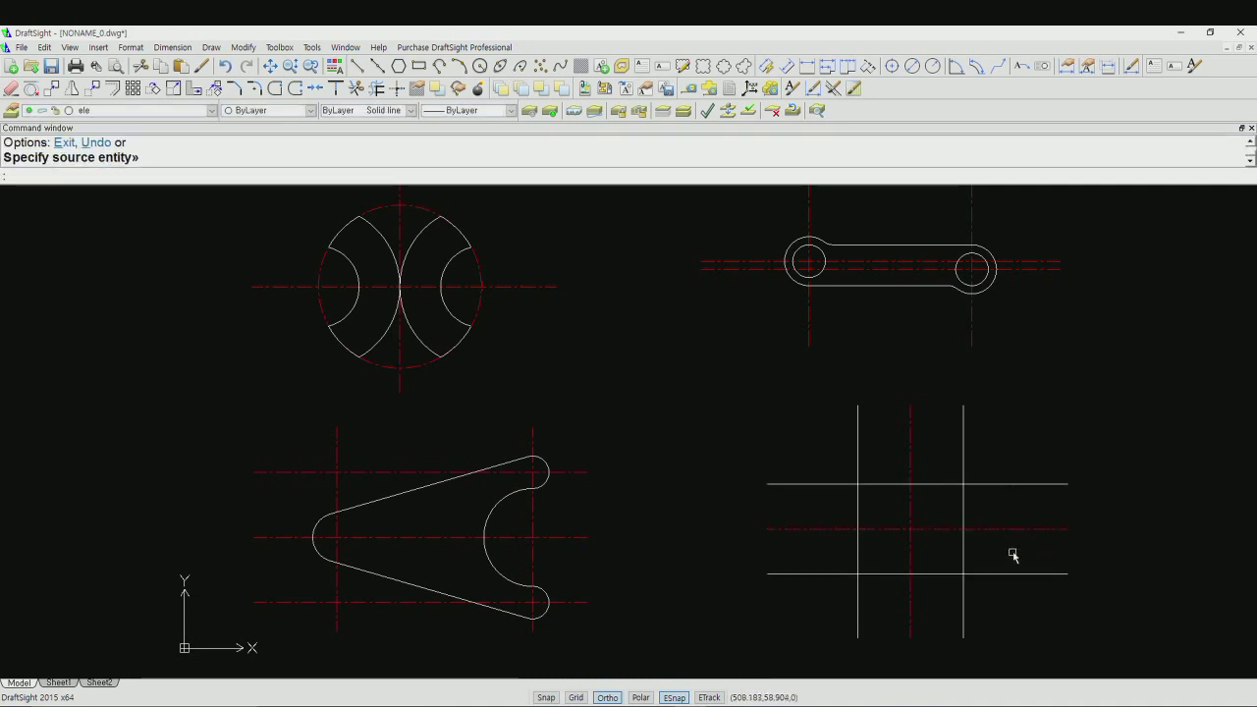
Step: Trim the eight line overhangs so the offsets form a closed rectangle
type("tr")
key("Return")
key("Return")
left_click(1021, 484)
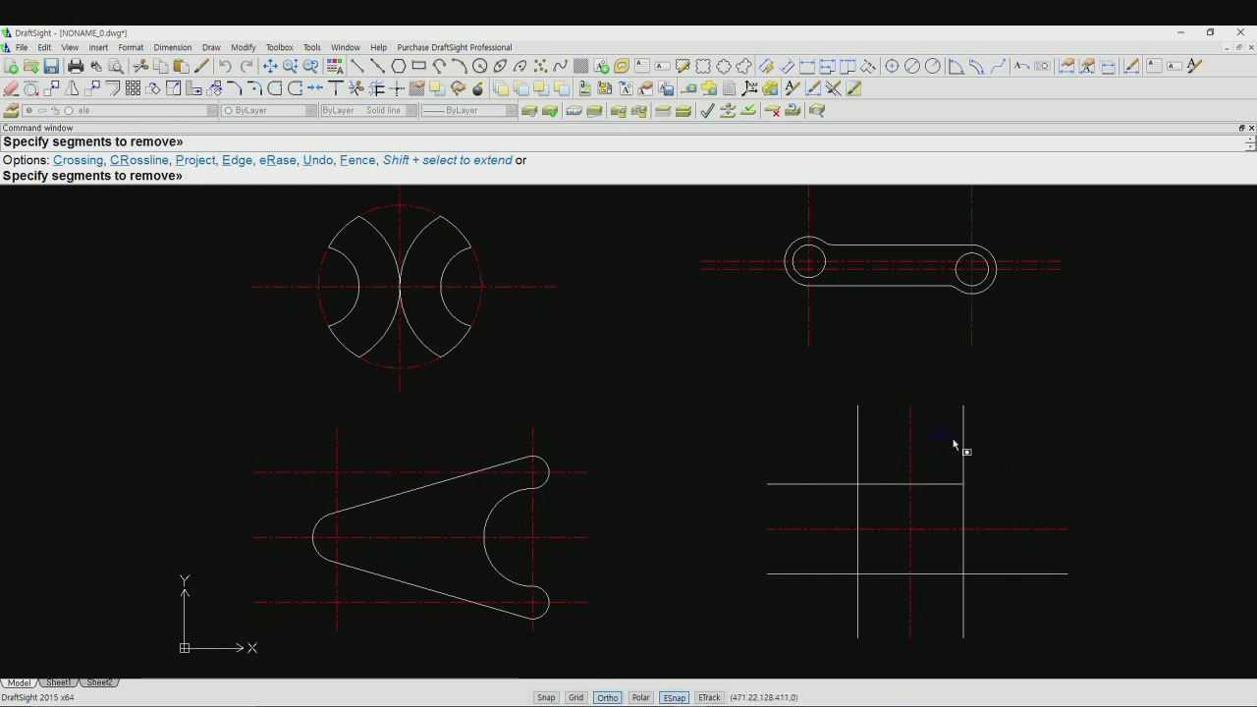
left_click(952, 442)
left_click(842, 437)
left_click(820, 483)
left_click(861, 629)
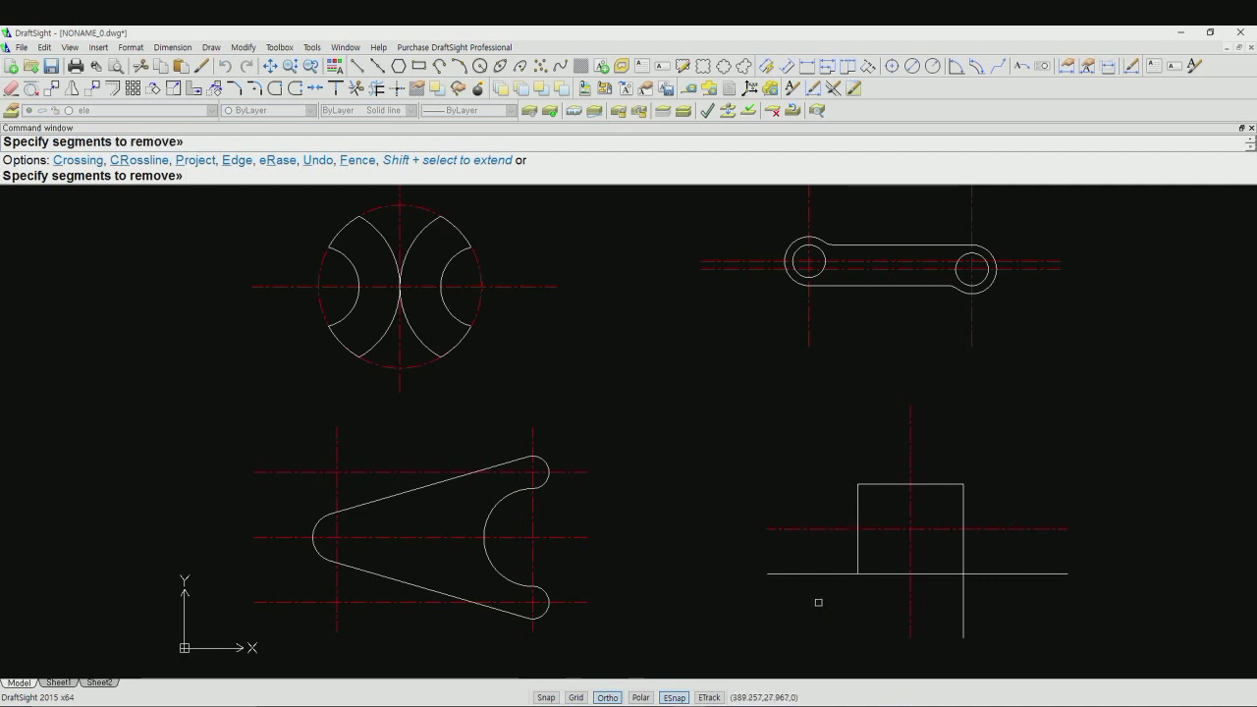
left_click(811, 574)
left_click(964, 619)
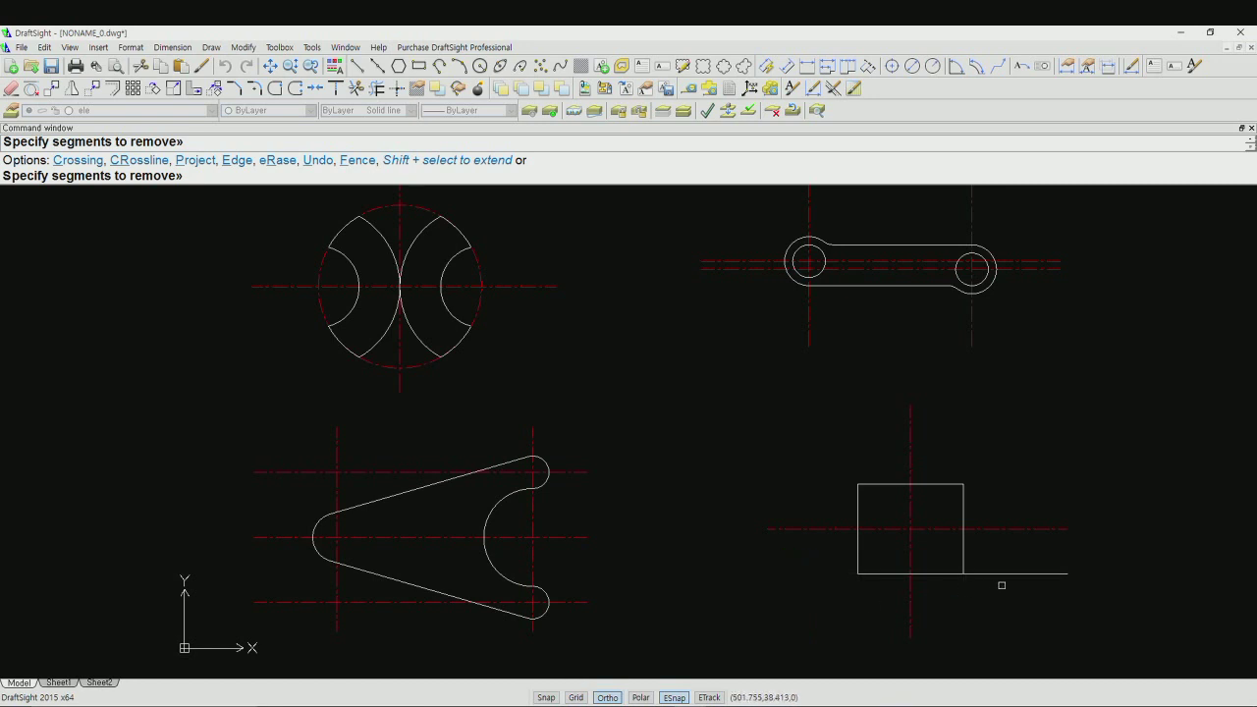
left_click(991, 573)
key("Return")
Step: Center the square in view and set entity snaps with Tangent off and End on
scroll(915, 536, "up", 3)
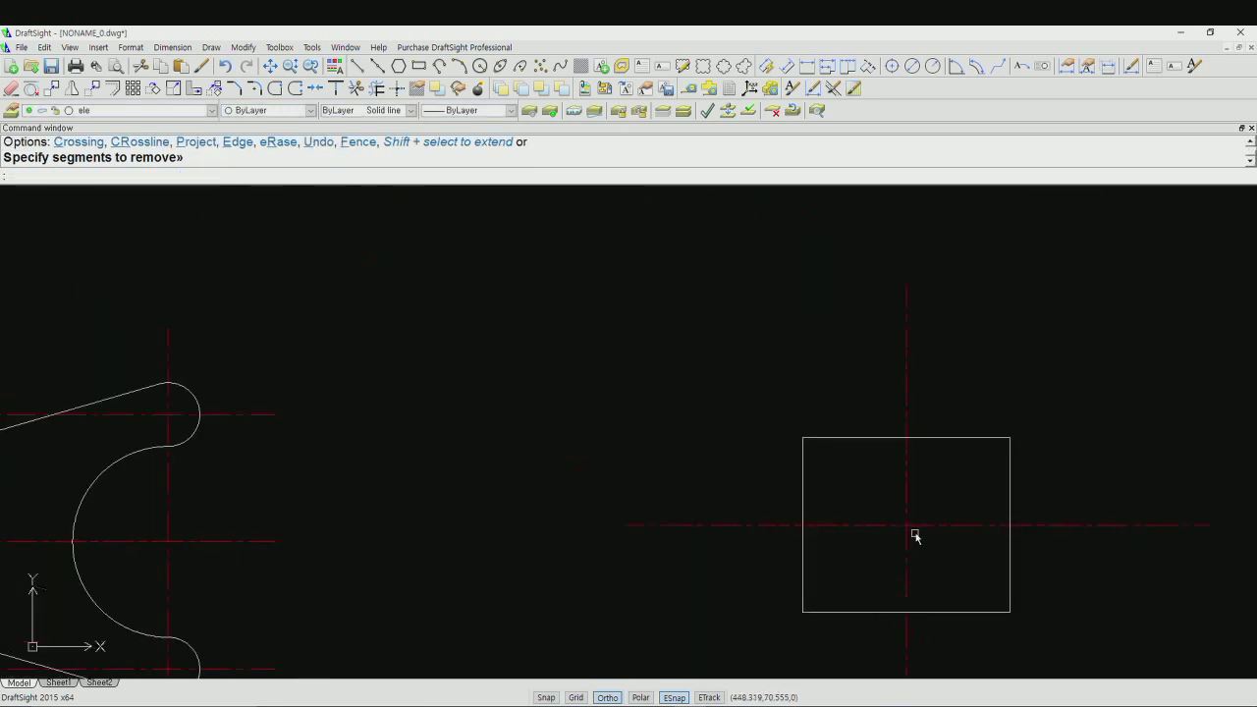
scroll(920, 530, "up", 1)
middle_click_drag(920, 530, 663, 469)
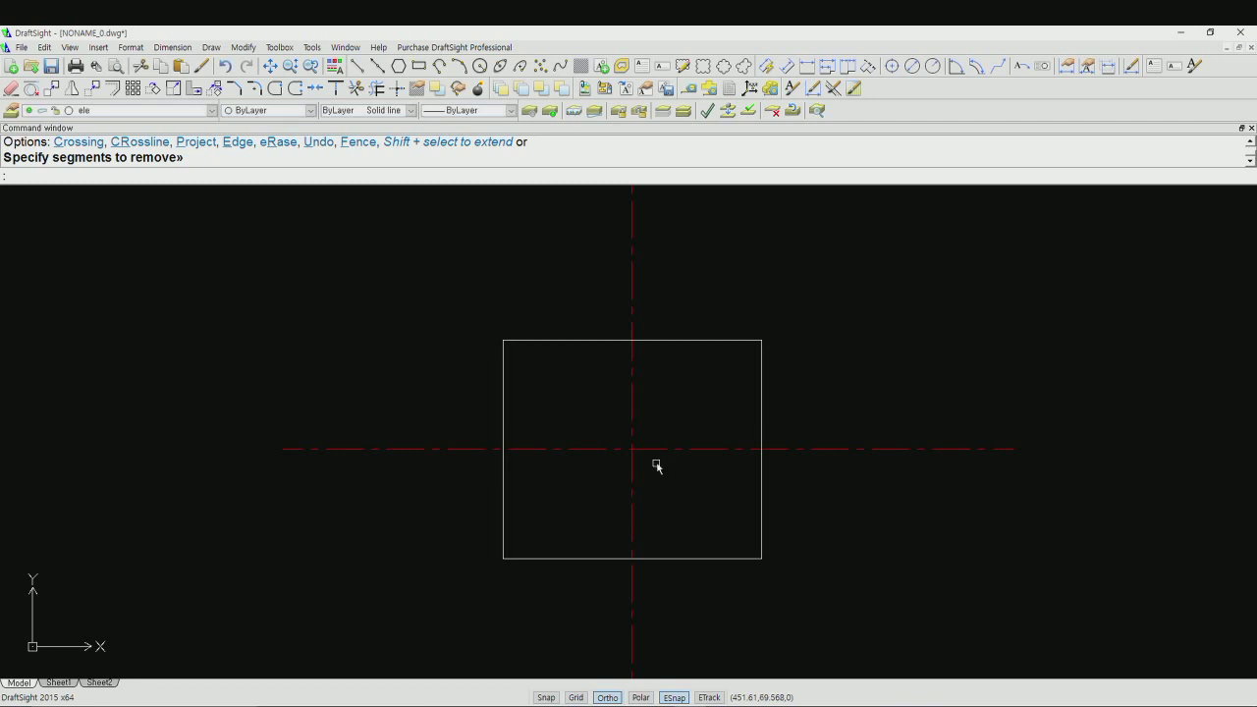
type("c")
key("Return")
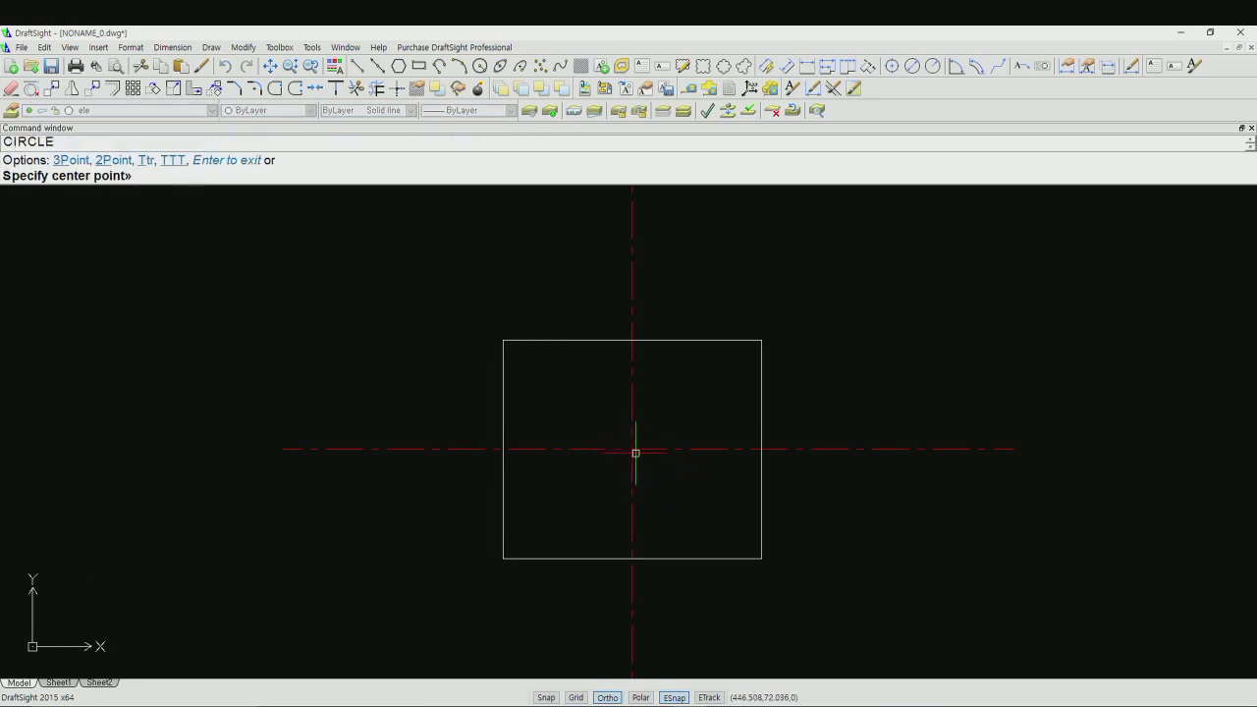
right_click(688, 695)
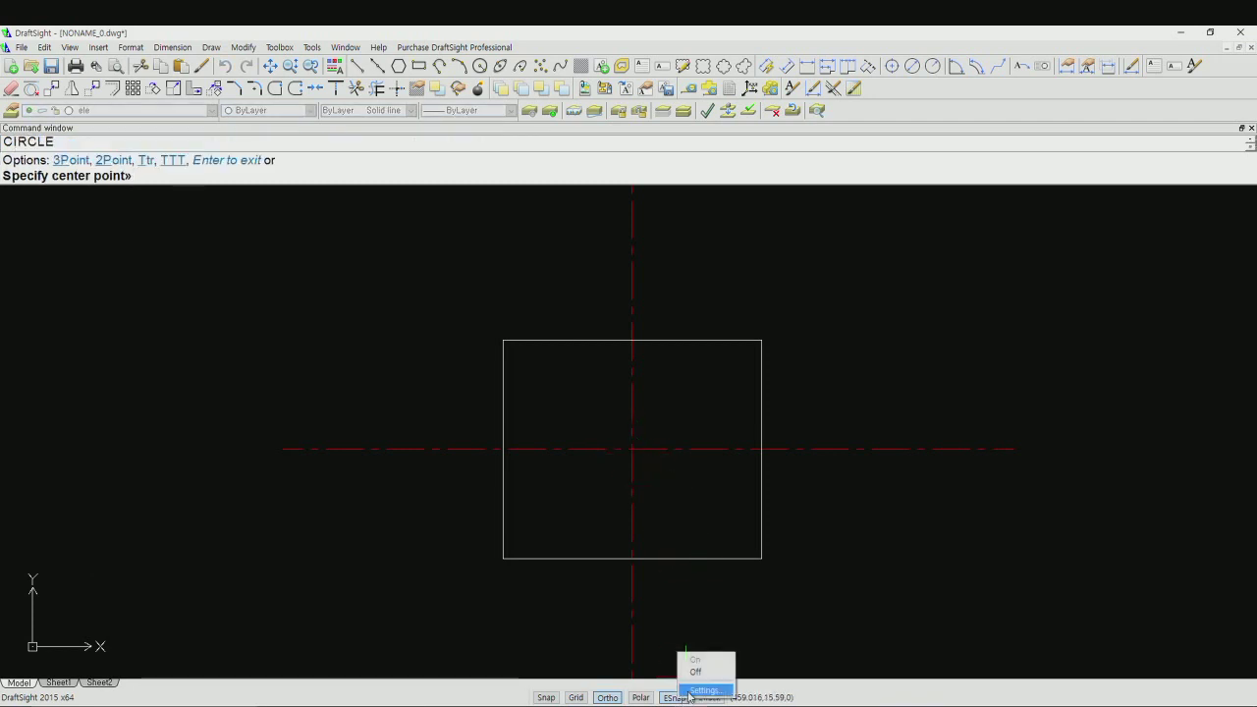
left_click(703, 690)
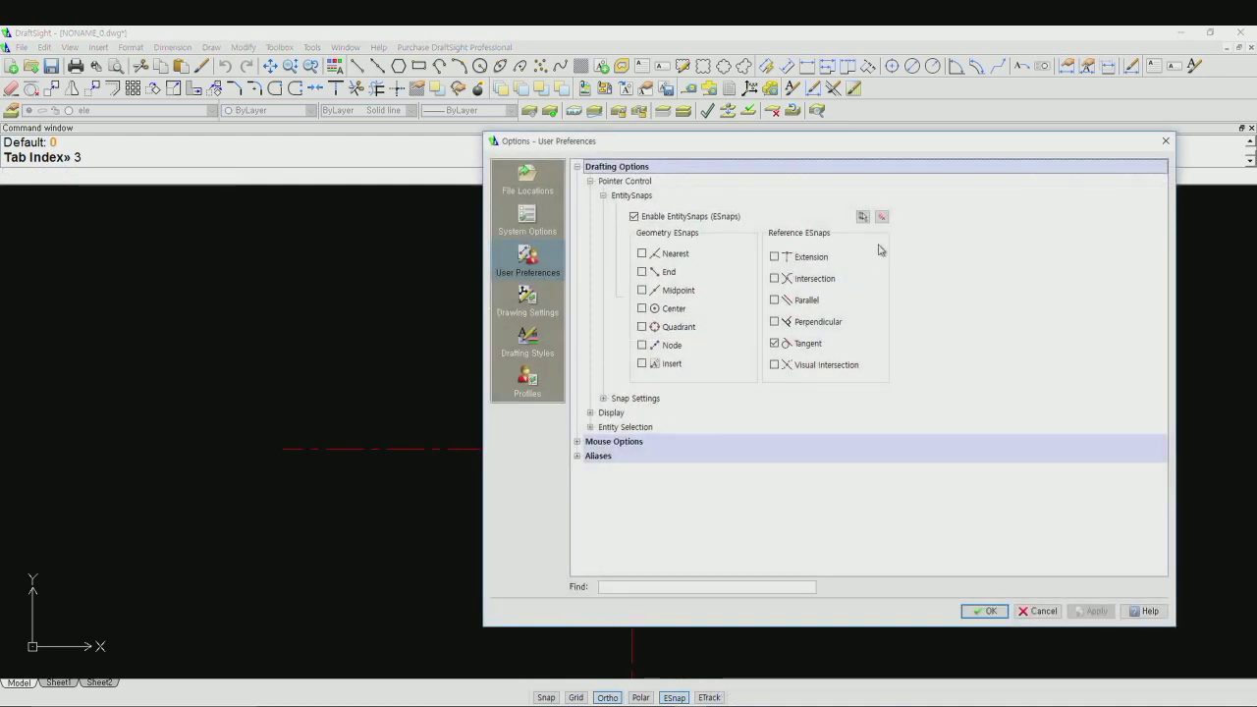
left_click(882, 217)
left_click(643, 272)
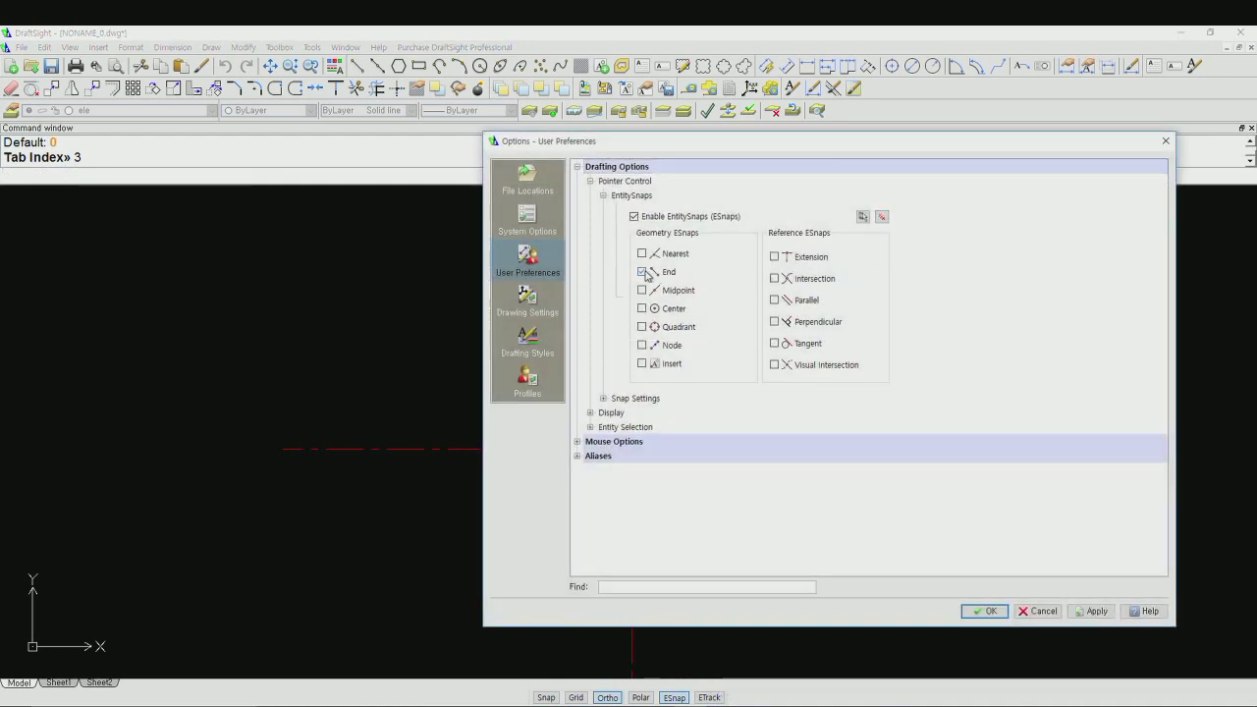
left_click(989, 611)
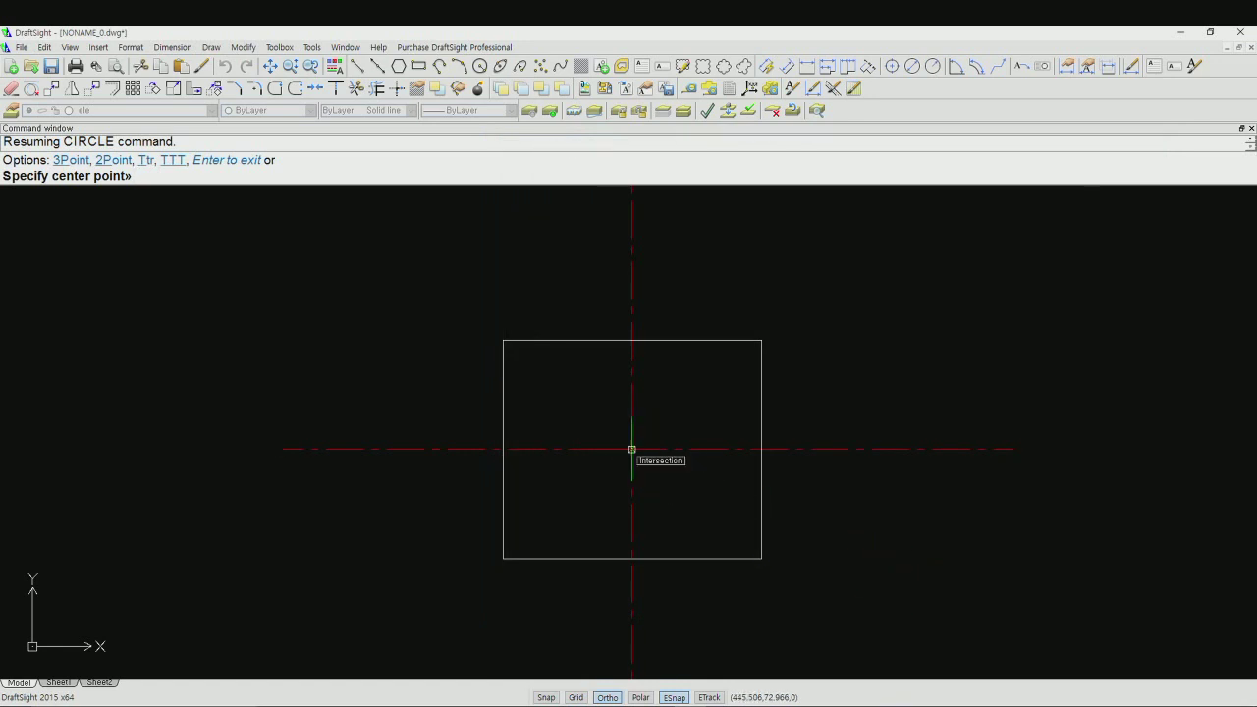
Step: Draw a radius 8 circle centered on the centerline crossing
left_click(631, 448)
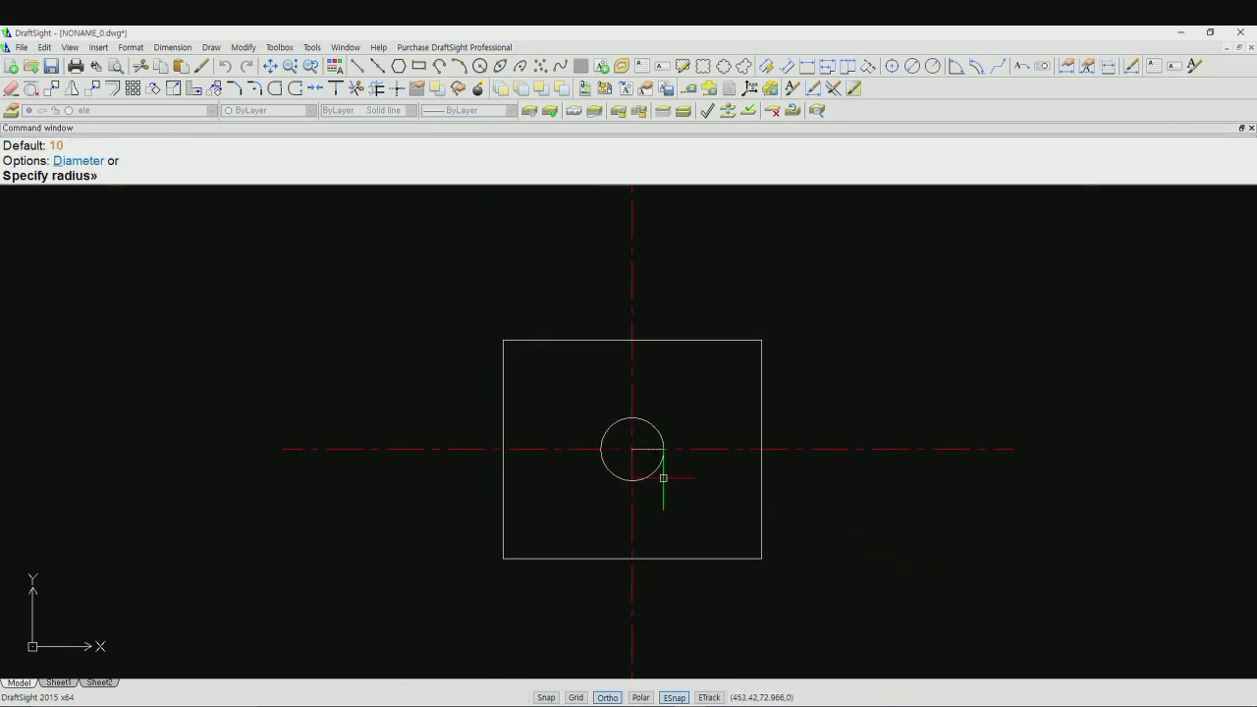
type("8")
key("Return")
Step: Add a concentric radius 12 circle at the same centerline crossing
key("Return")
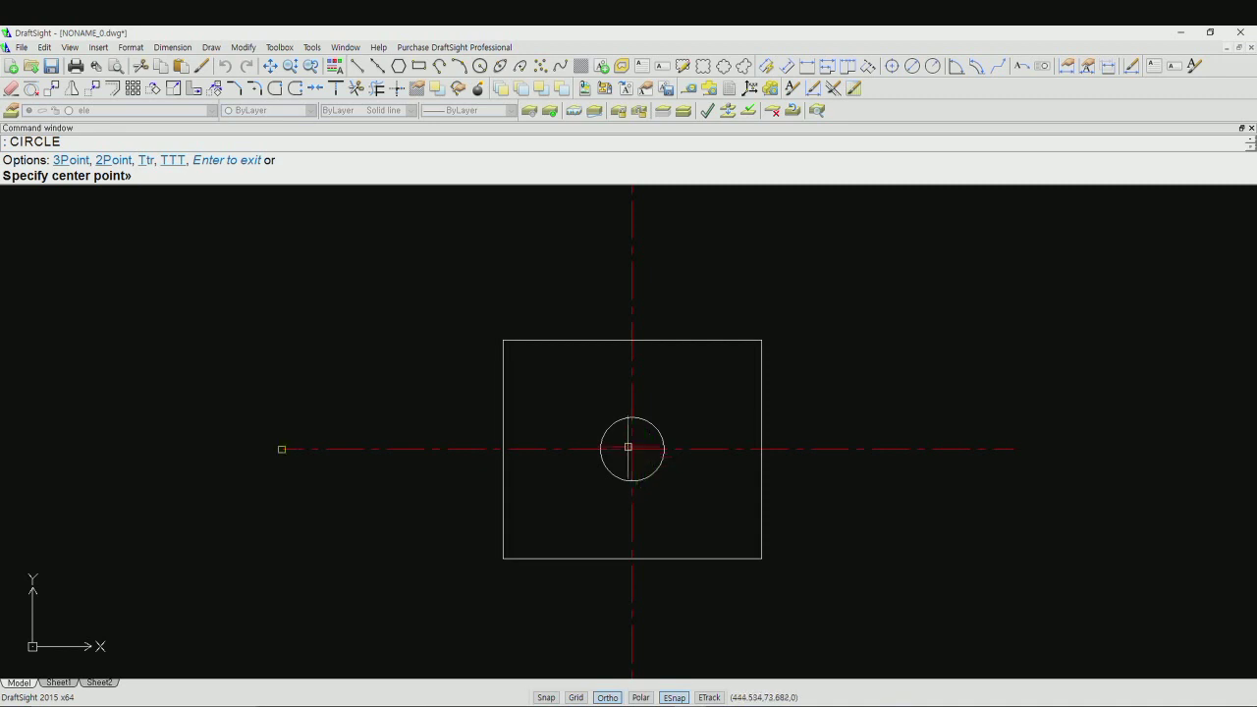
left_click(283, 448)
key("Escape")
key("Return")
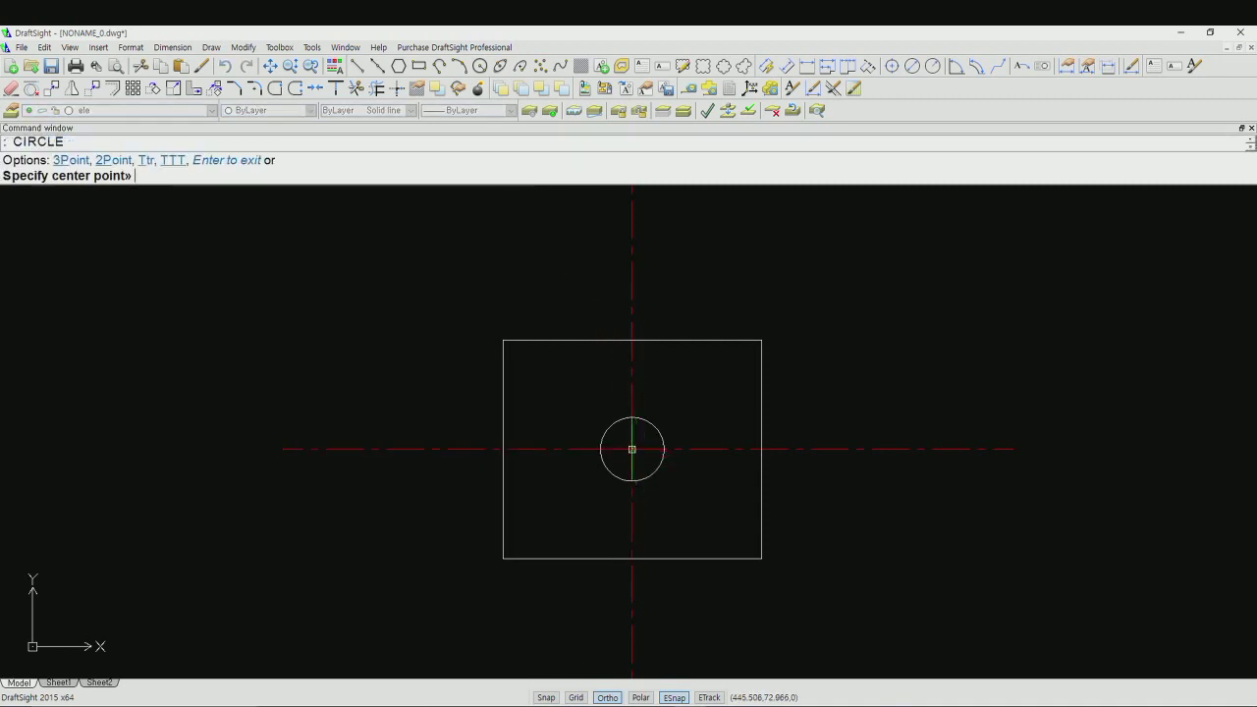
left_click(631, 448)
type("12")
key("Return")
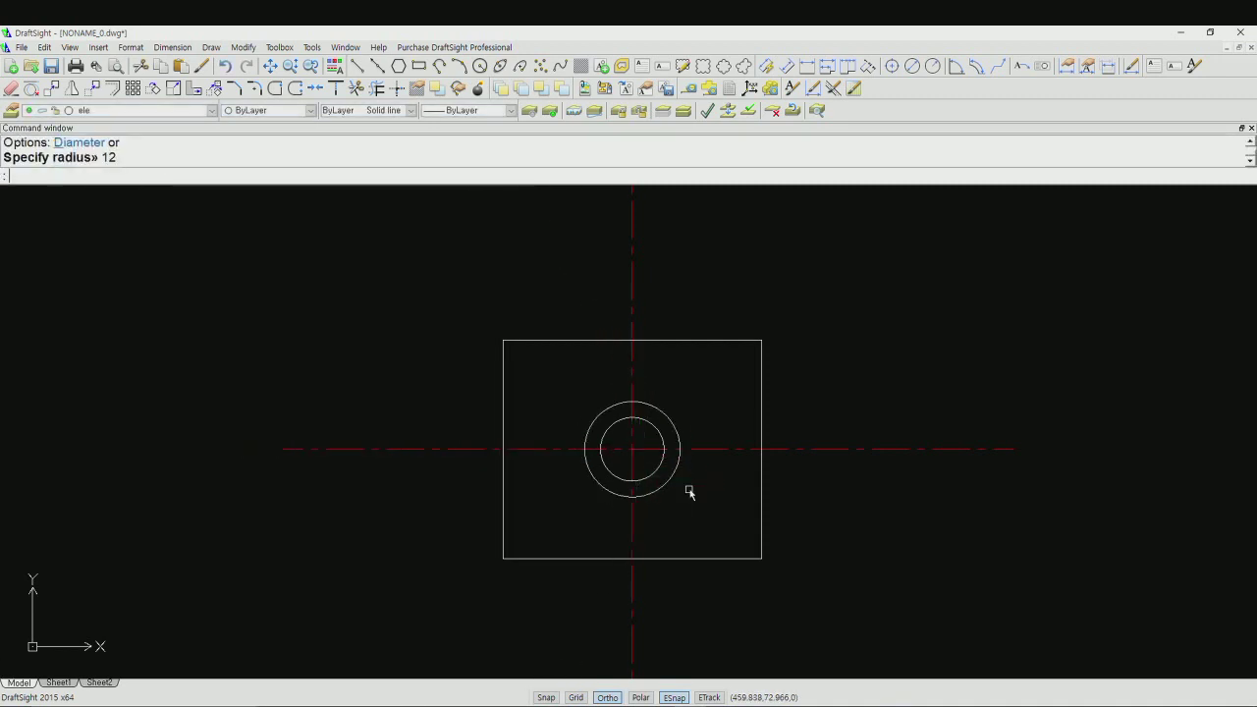
type("l")
key("Return")
key("F8")
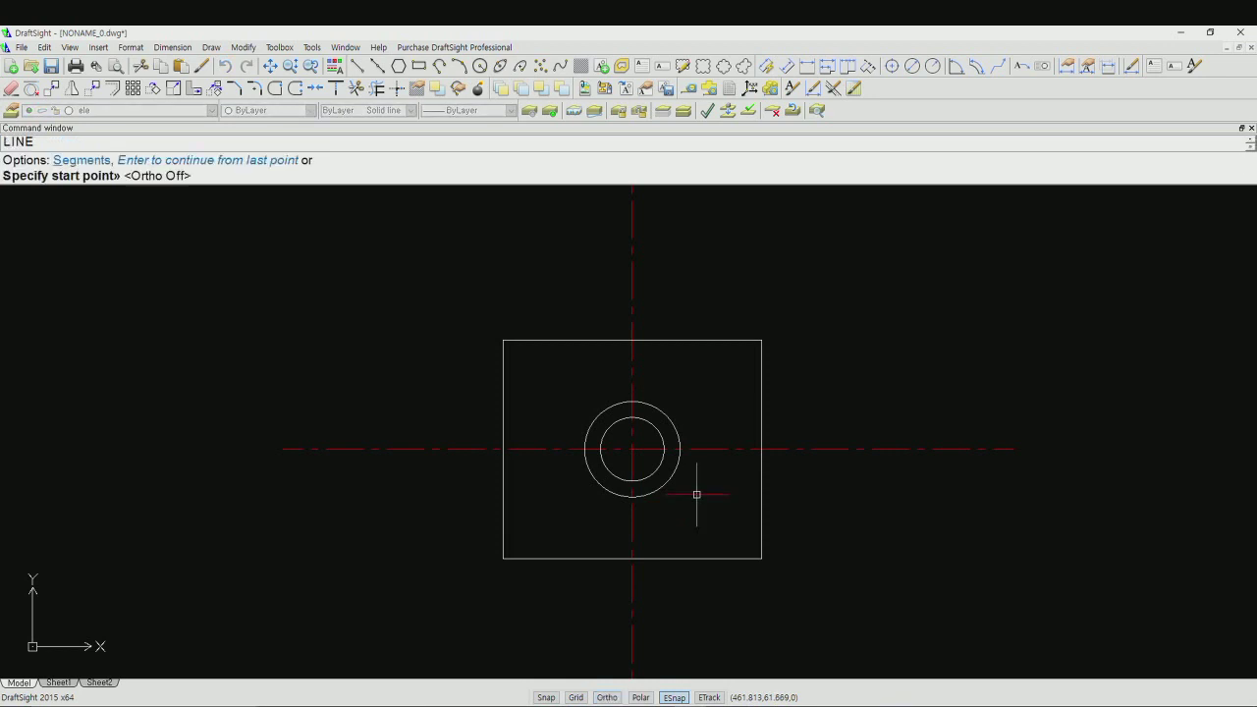
Step: Draw the top-left to bottom-right diagonal and trim away the outer circle's upper-right arc
left_click(503, 340)
left_click(761, 558)
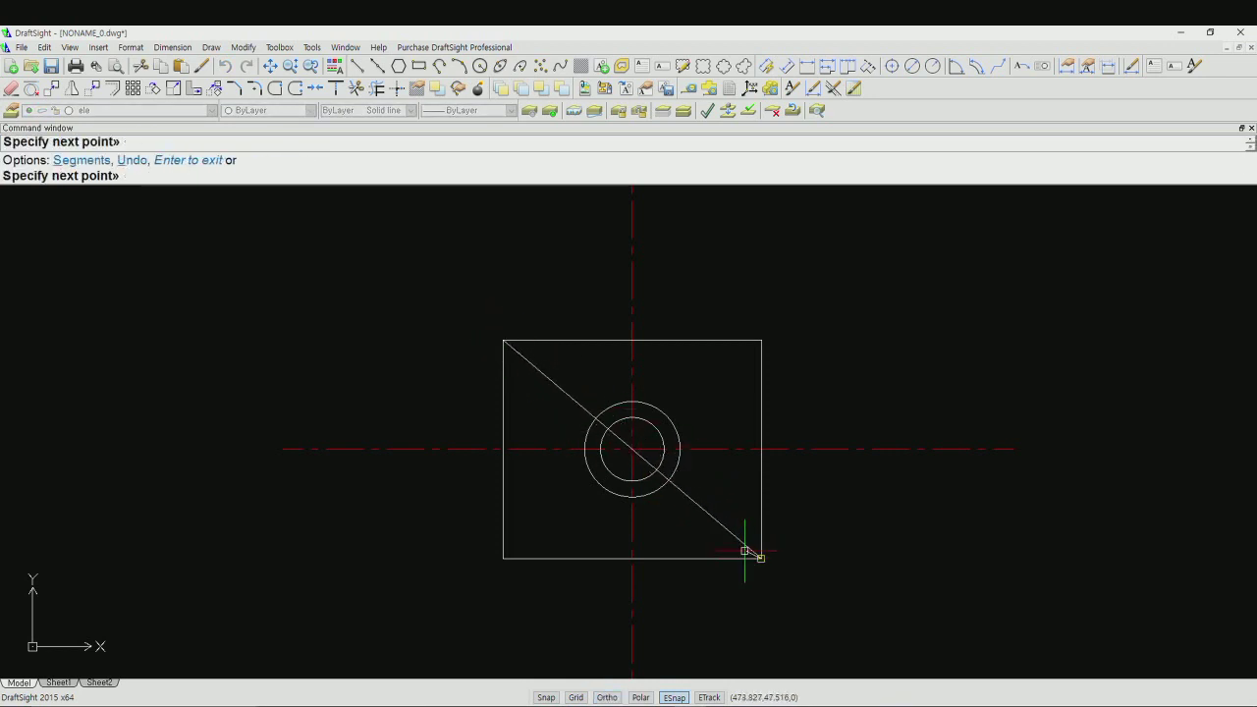
key("Return")
type("tr")
key("Return")
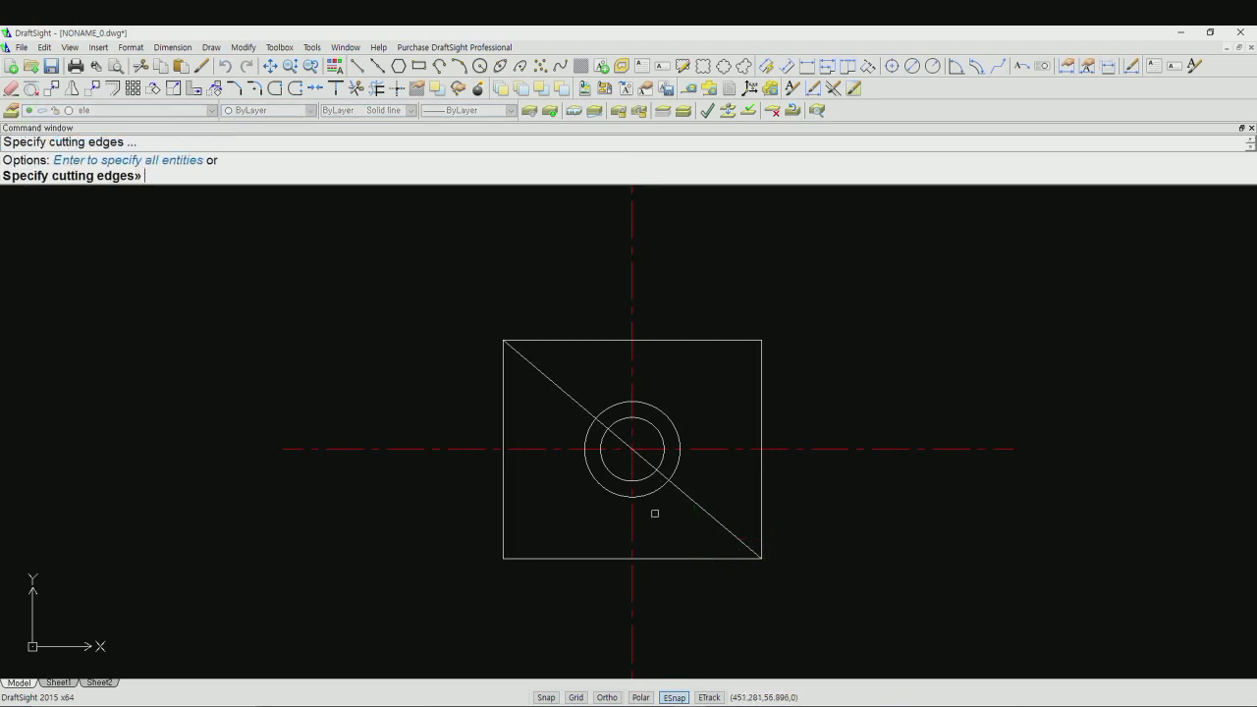
left_click(672, 475)
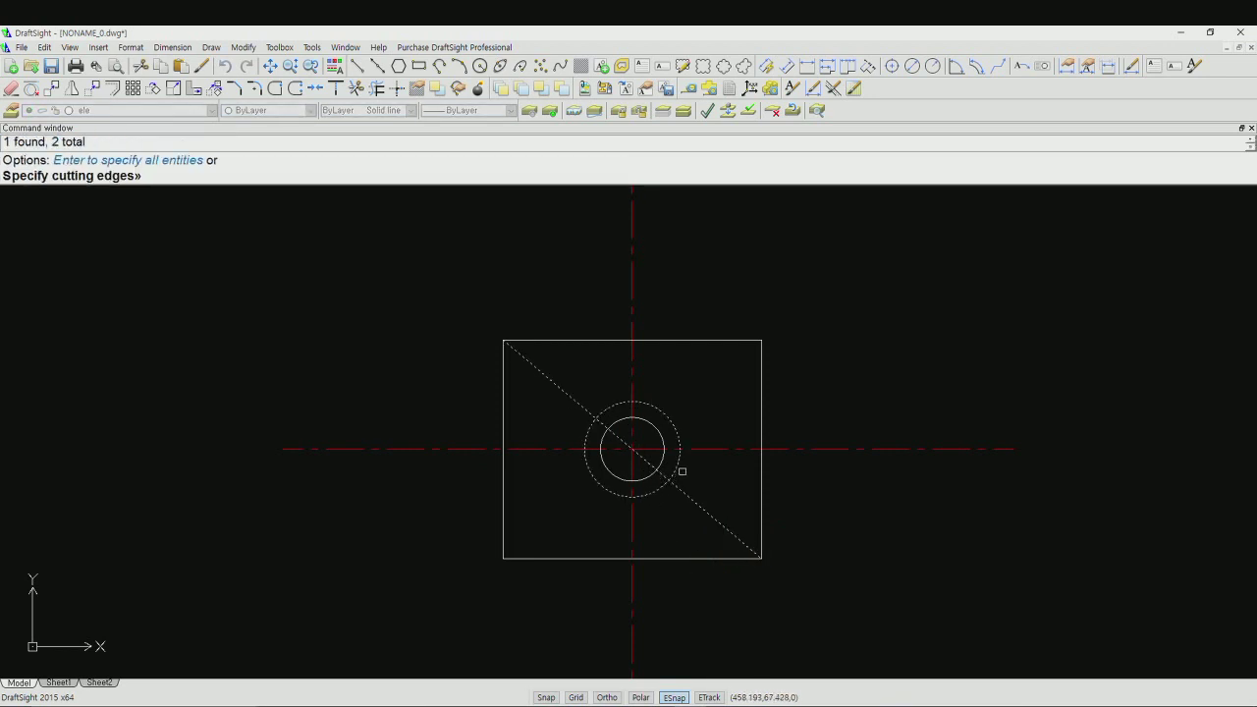
key("Return")
left_click(678, 462)
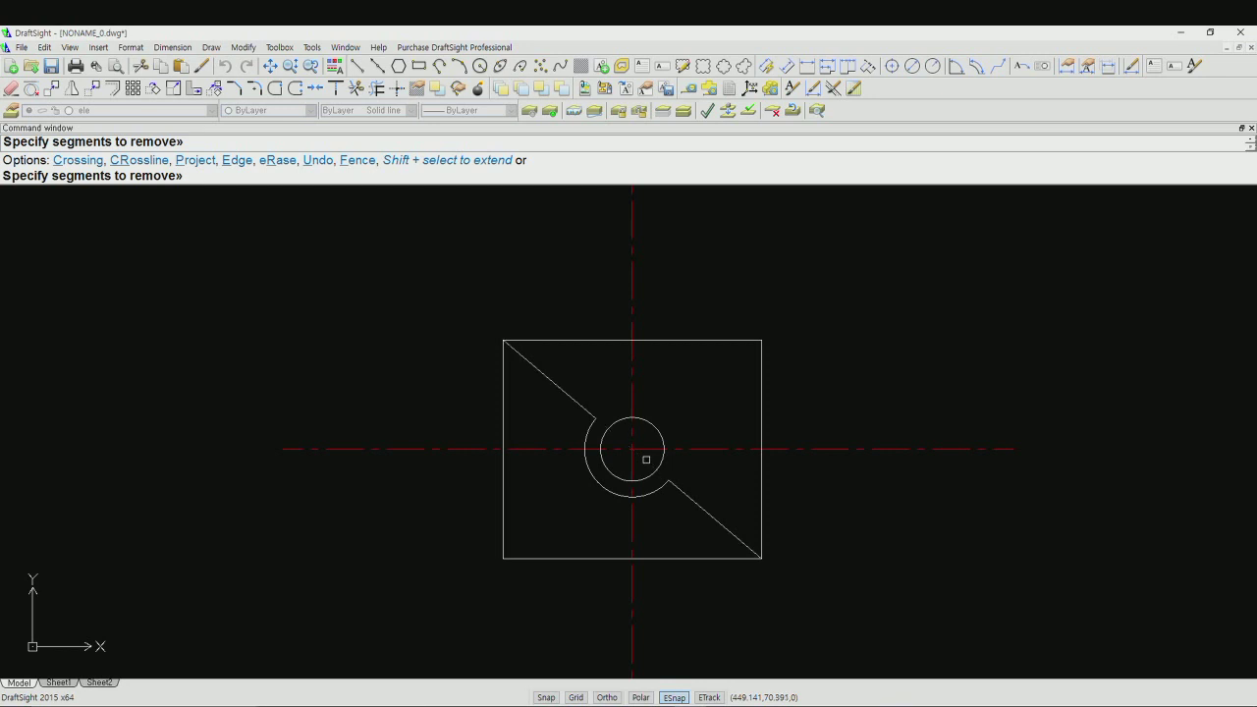
key("Return")
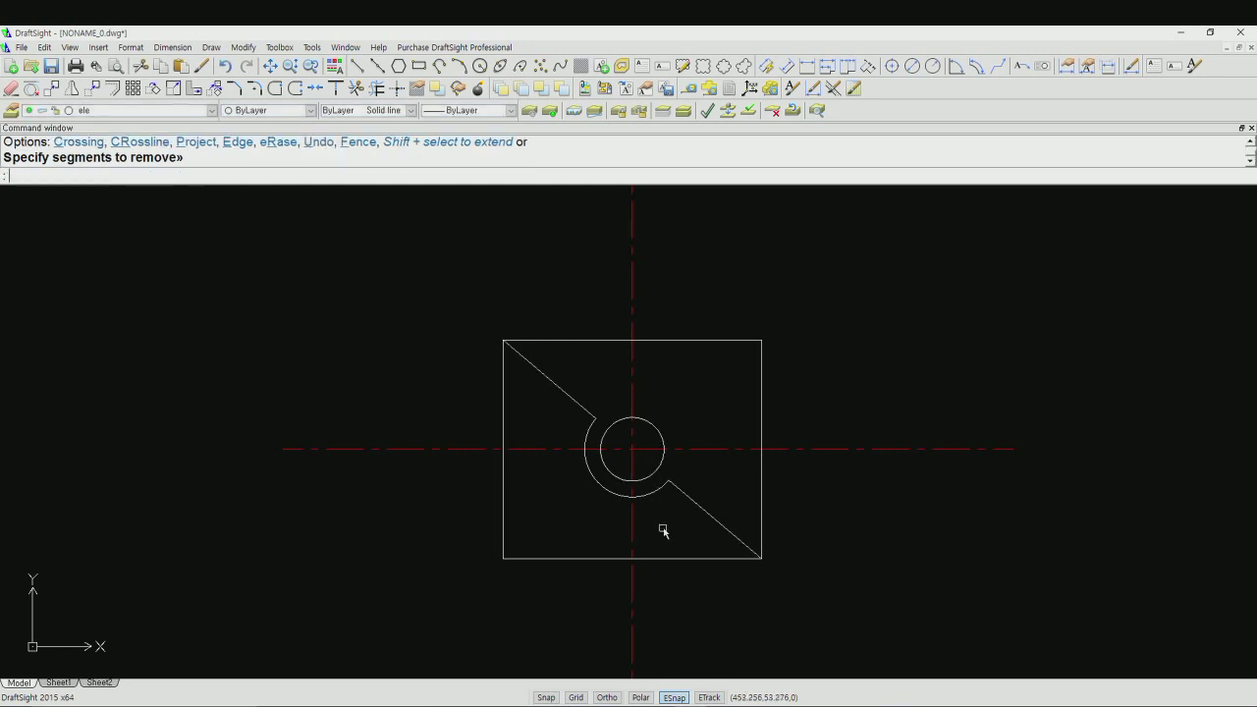
type("z")
Step: Zoom out to show all four drawings on the sheet
key("Return")
key("Escape")
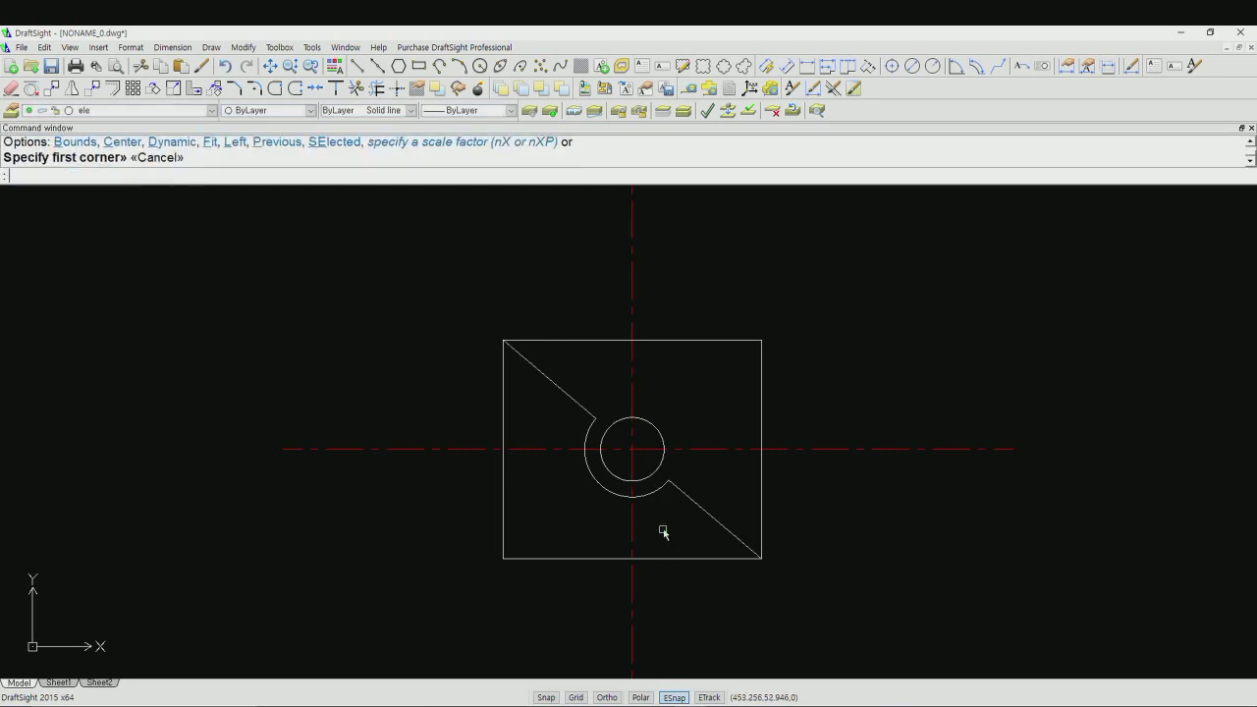
type("z")
key("Return")
key("Return")
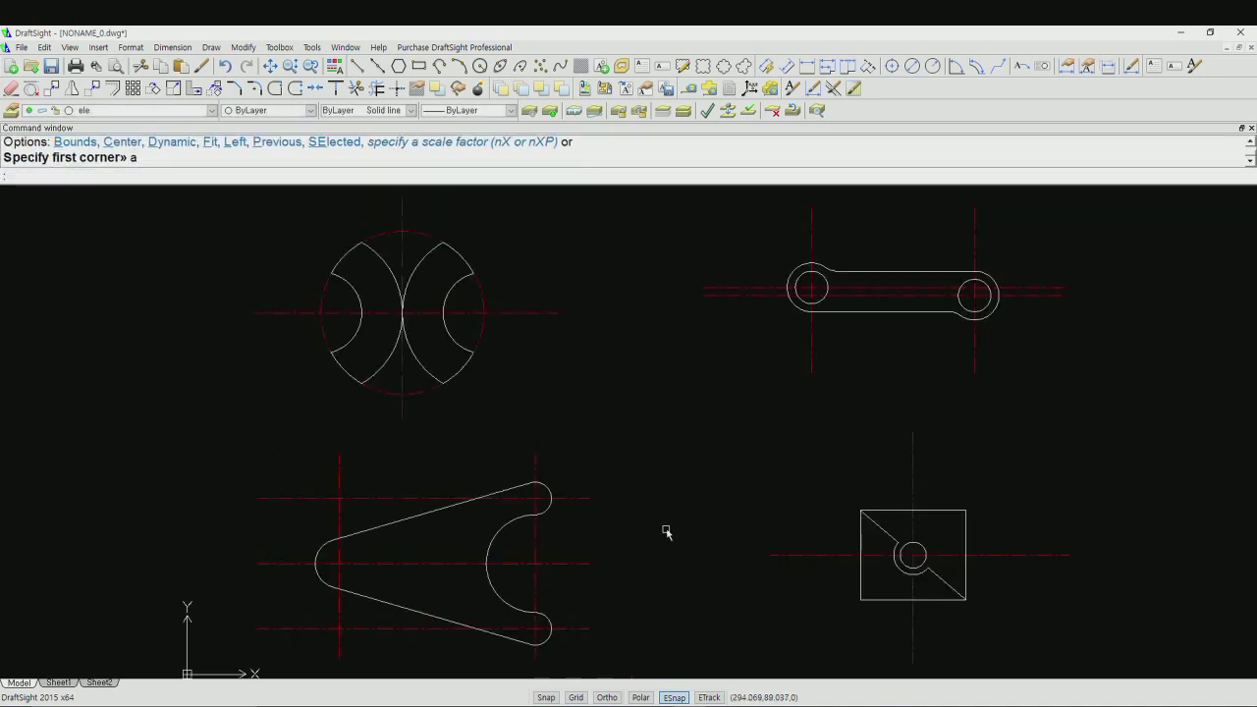